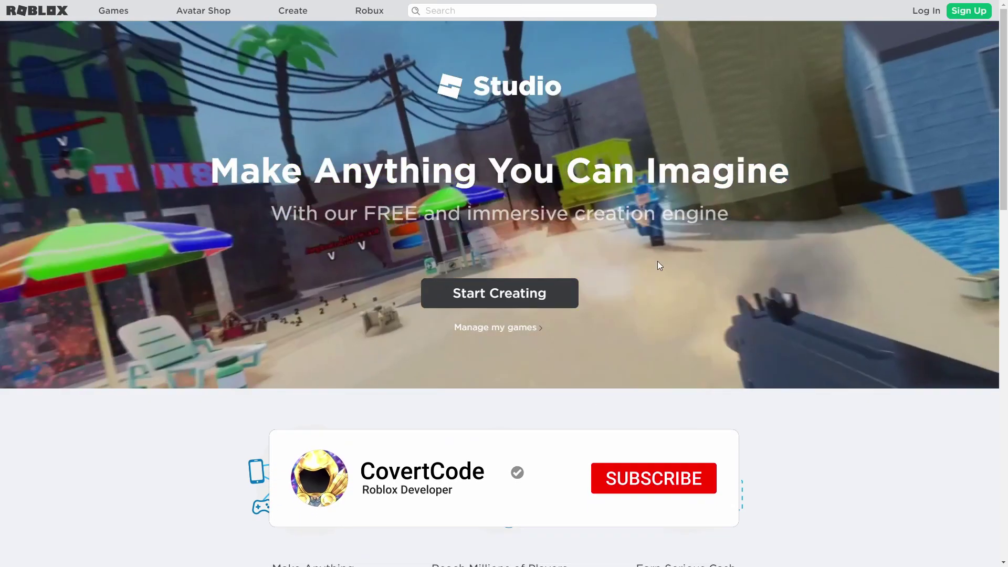
# Look through the Roblox Studio landing page, including the creator testimonials and the Developer Hub section.
pyautogui.scroll(-4, 767, 273)
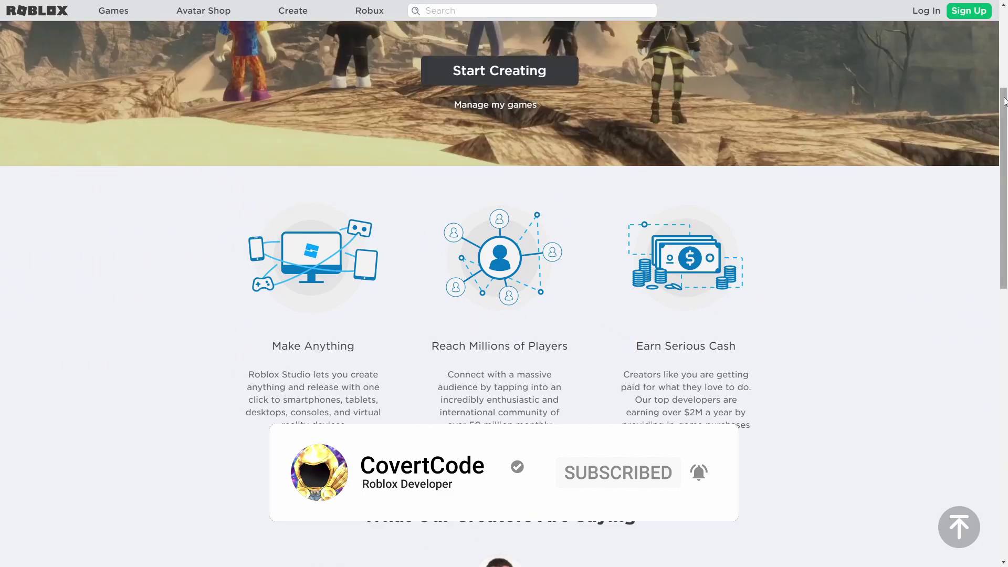
pyautogui.scroll(-3, 996, 172)
pyautogui.scroll(-3, 996, 171)
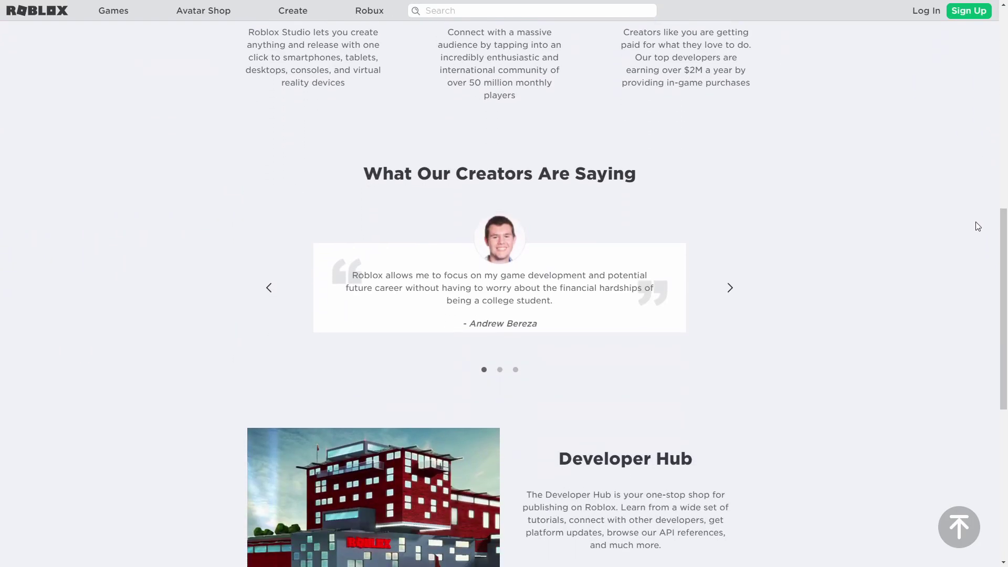
pyautogui.click(730, 288)
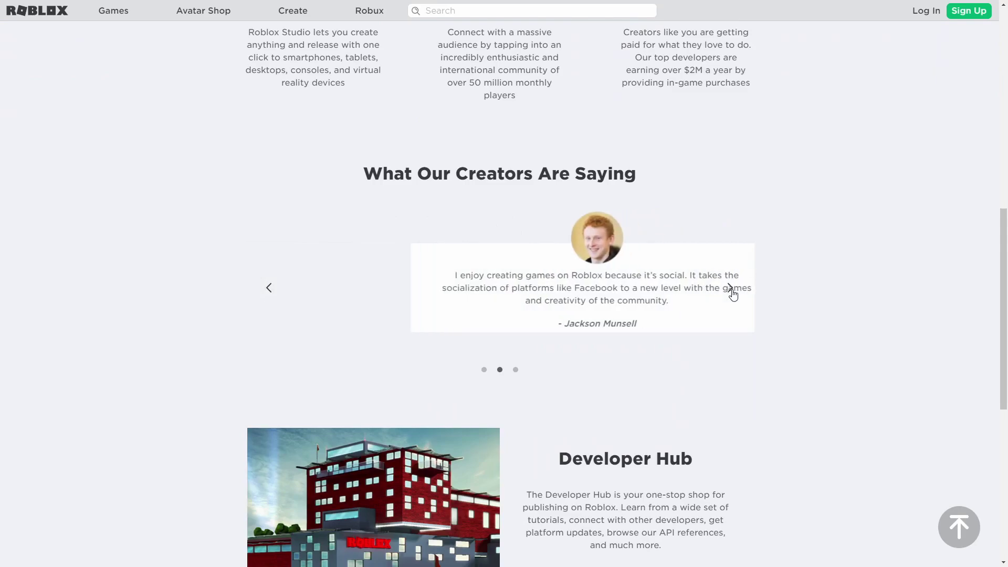
pyautogui.click(730, 289)
pyautogui.moveTo(1003, 224); pyautogui.dragTo(965, 321)
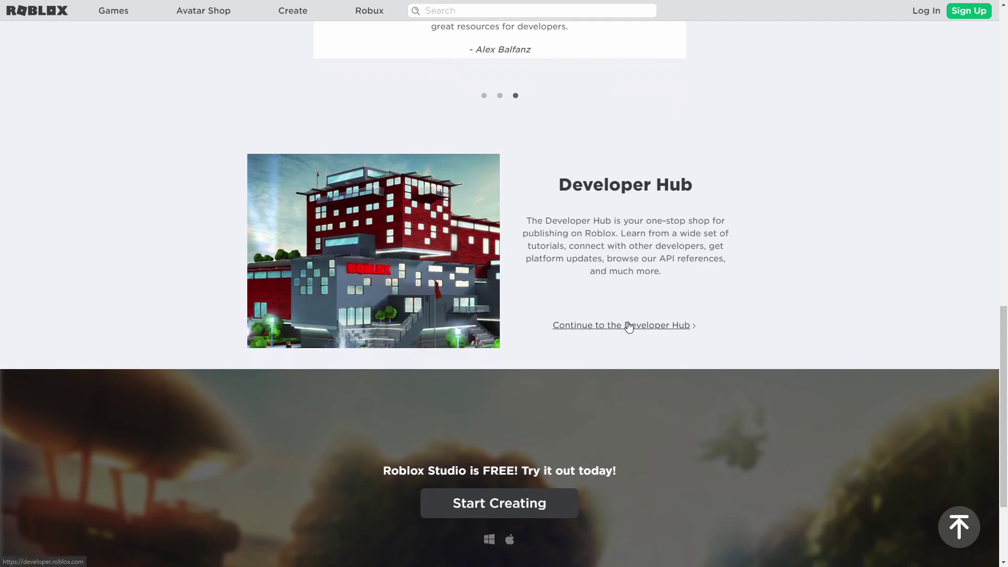
pyautogui.scroll(-2, 627, 330)
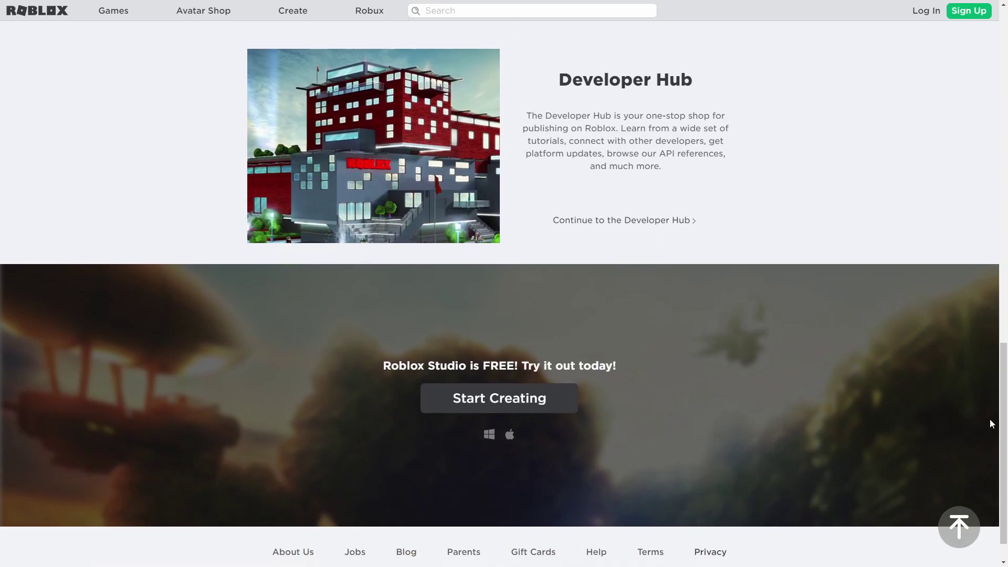
pyautogui.moveTo(1002, 422); pyautogui.dragTo(999, 115)
pyautogui.scroll(1, 509, 227)
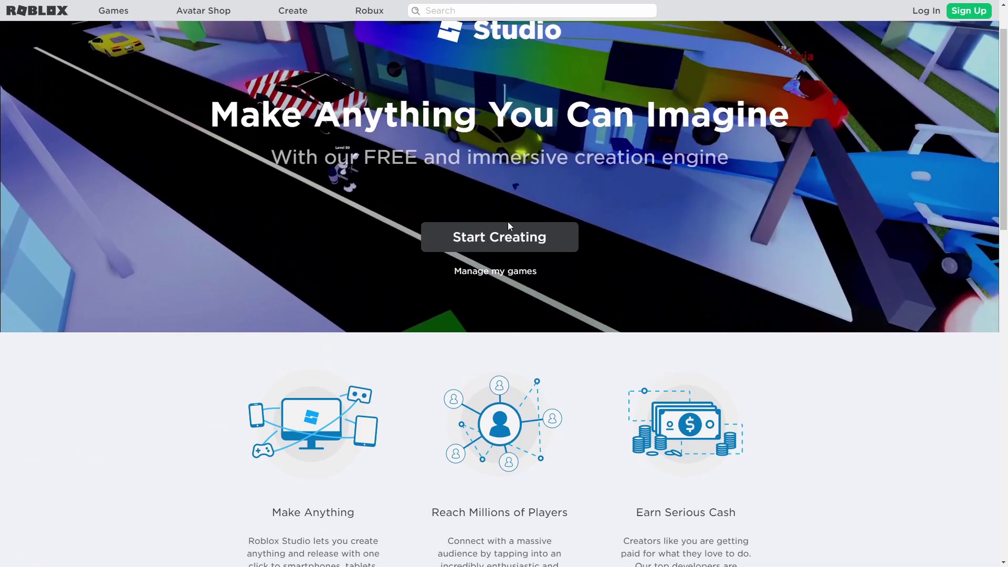
pyautogui.scroll(1, 508, 226)
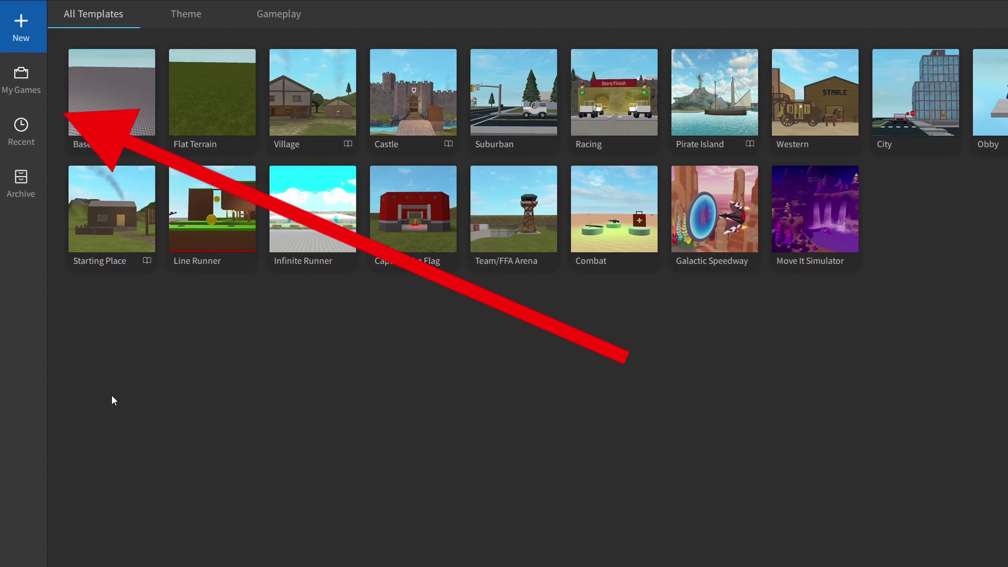
# Create a new place from the Baseplate template.
pyautogui.click(112, 113)
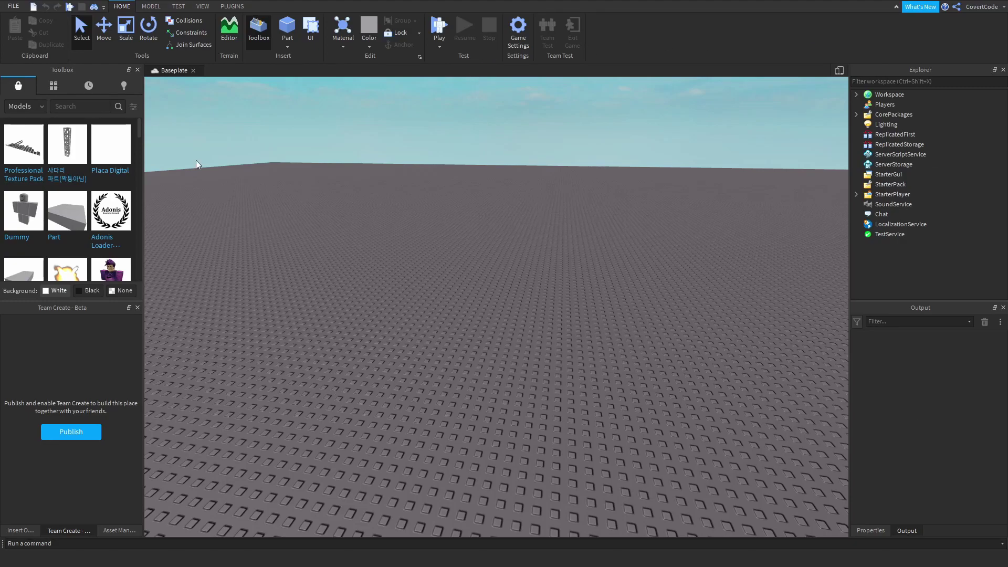
# Set the Studio theme to Dark in the Studio settings and close the settings dialog.
pyautogui.click(3, 7)
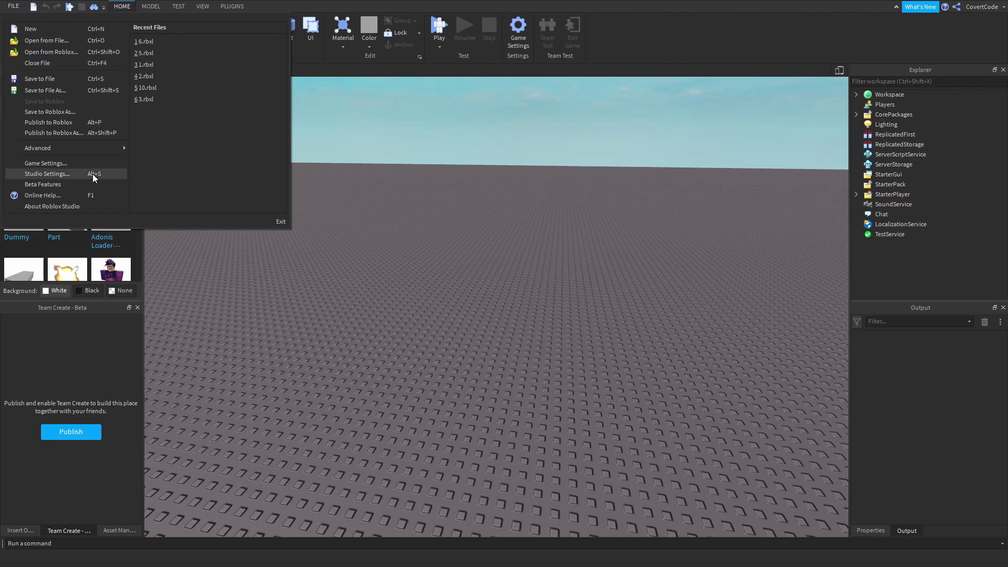
pyautogui.click(73, 174)
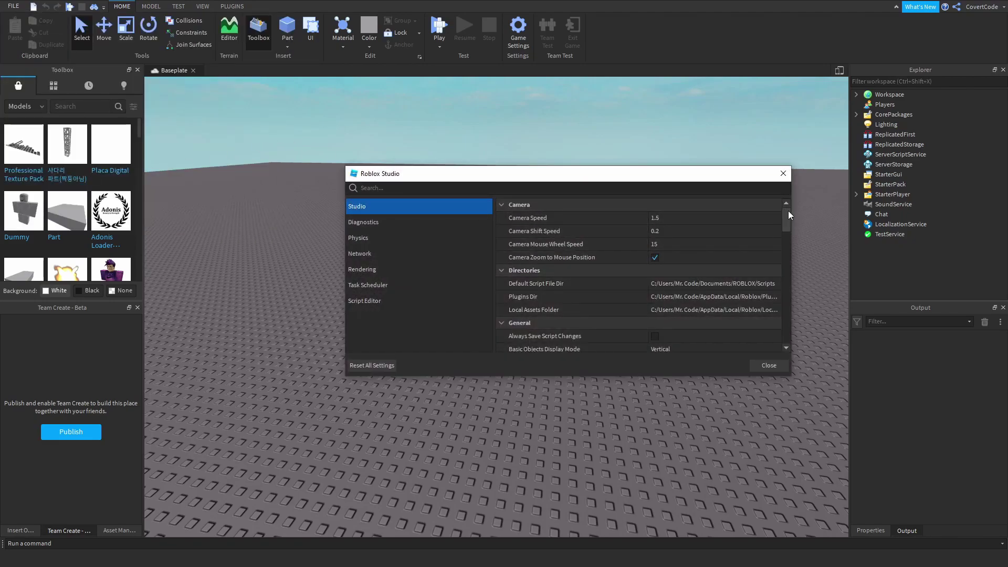
pyautogui.moveTo(788, 210); pyautogui.dragTo(779, 228)
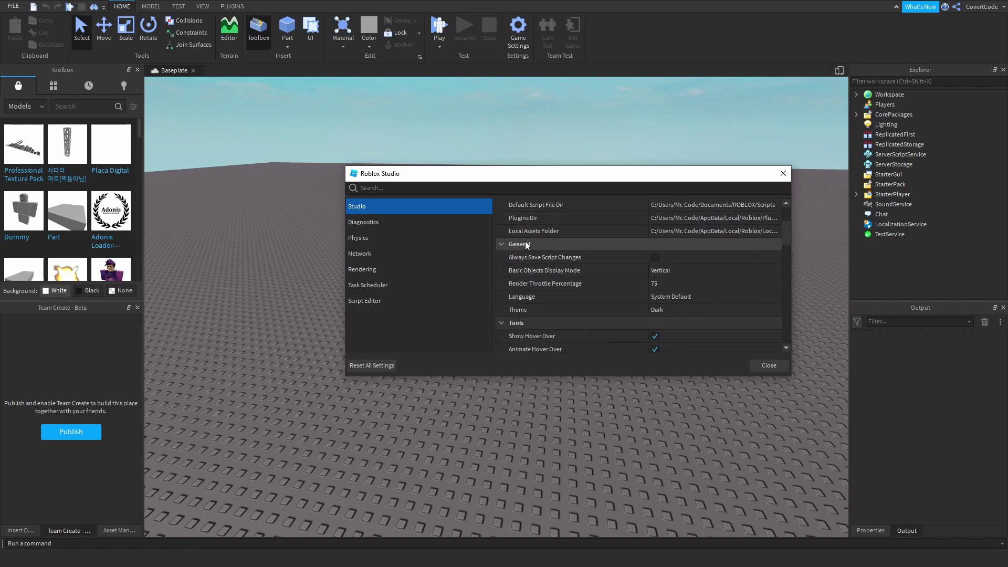
pyautogui.click(683, 309)
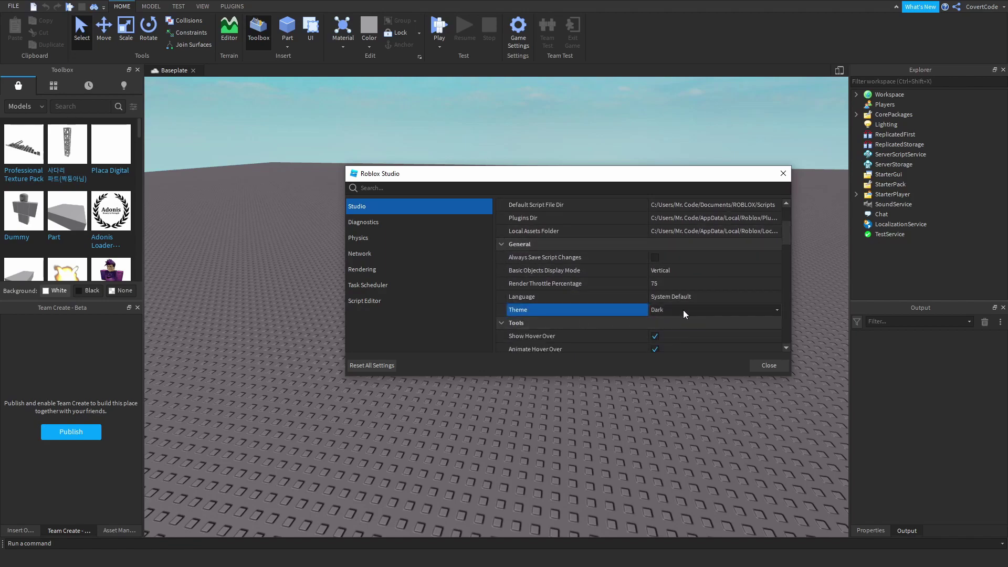
pyautogui.click(693, 336)
pyautogui.click(769, 365)
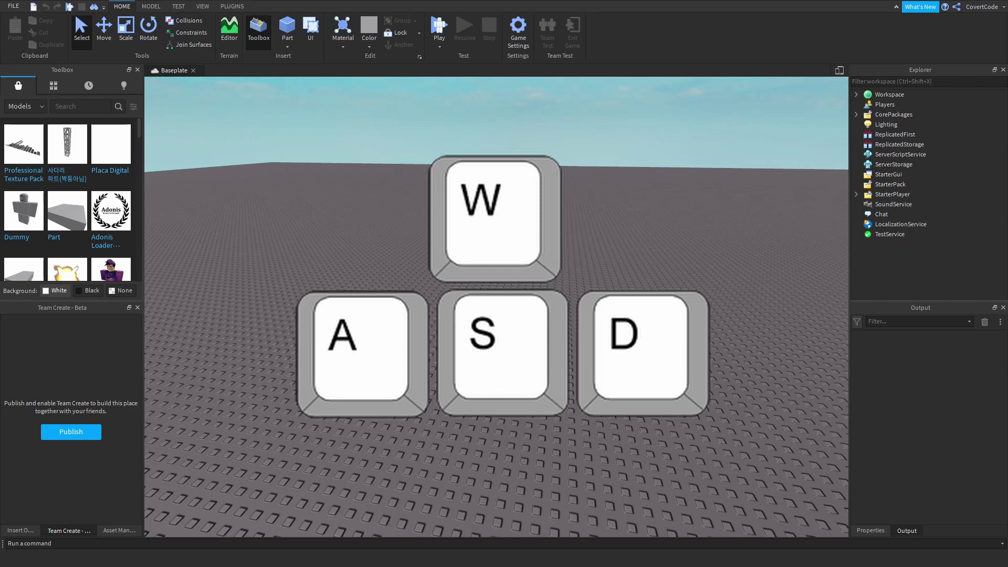
# Fly the camera forward and backward over the baseplate, down beneath it and back above it to examine the empty place.
pyautogui.moveTo(539, 258); pyautogui.dragTo(538, 258, button='right')
pyautogui.press('w')
pyautogui.press('s')
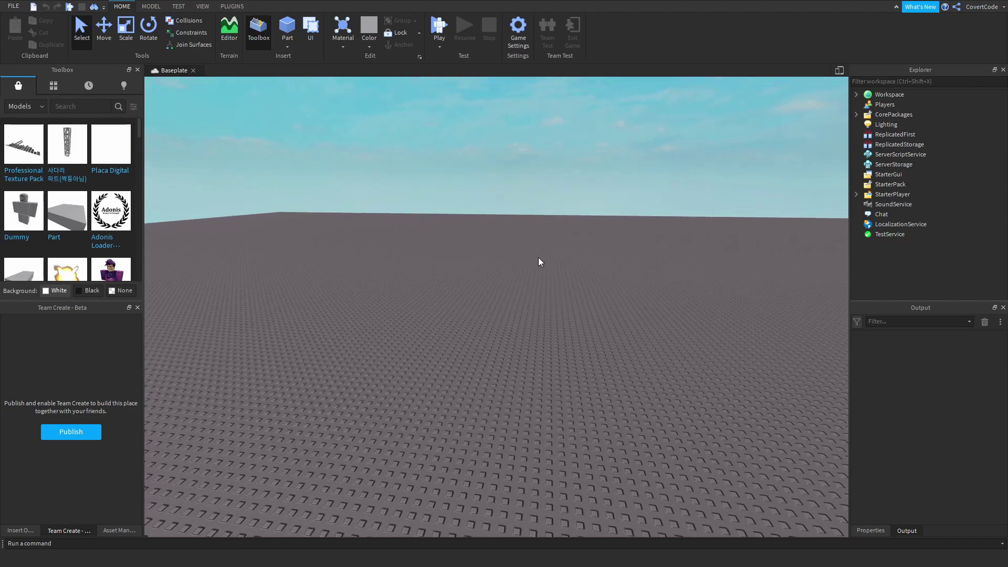
pyautogui.press('w')
pyautogui.press('s')
pyautogui.press('w')
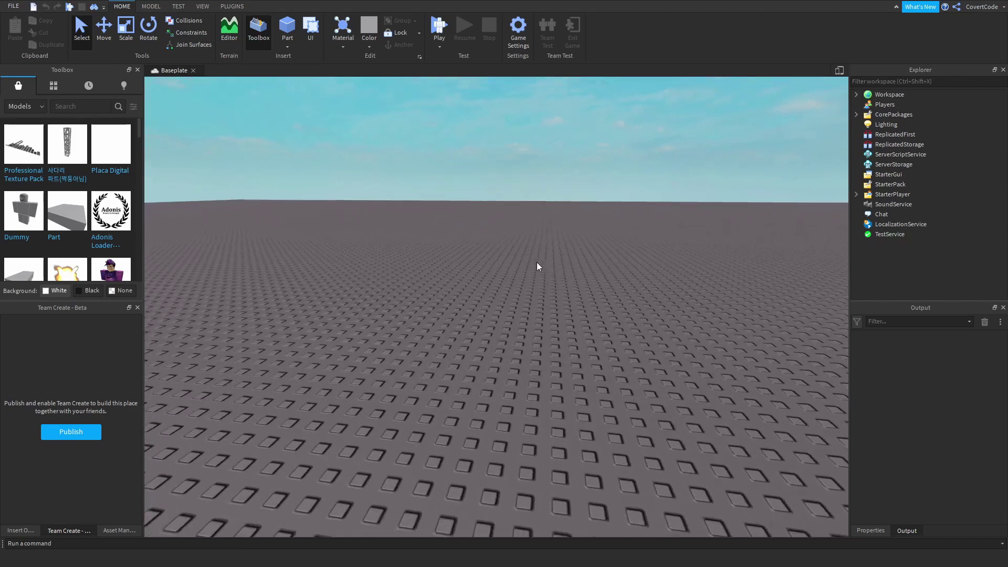
pyautogui.press('q')
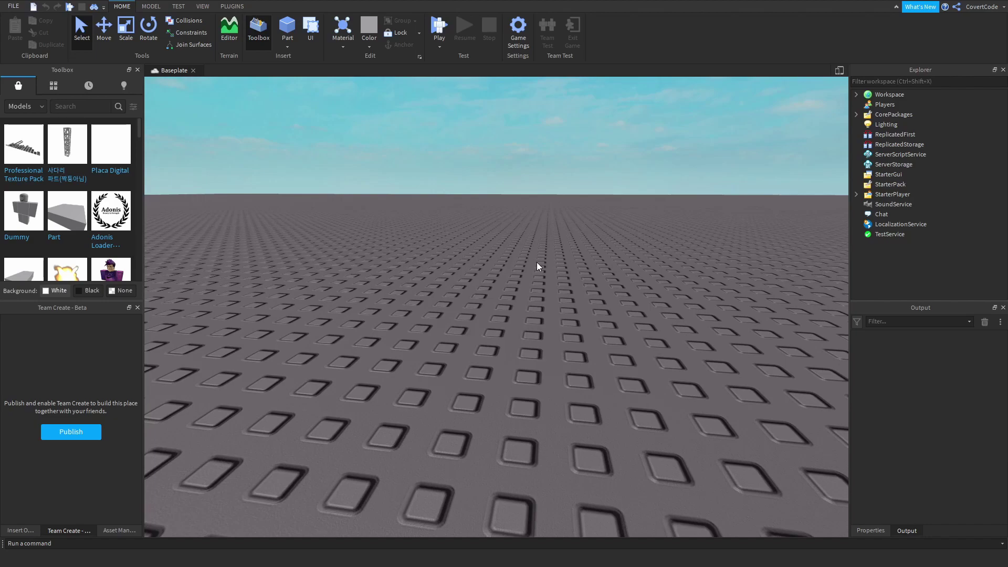
pyautogui.press('q')
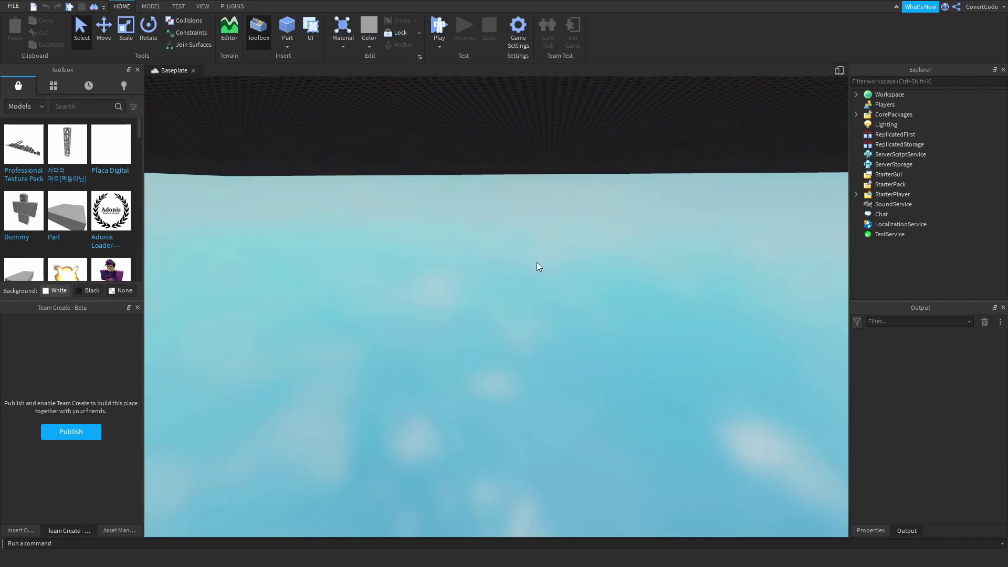
pyautogui.press('q')
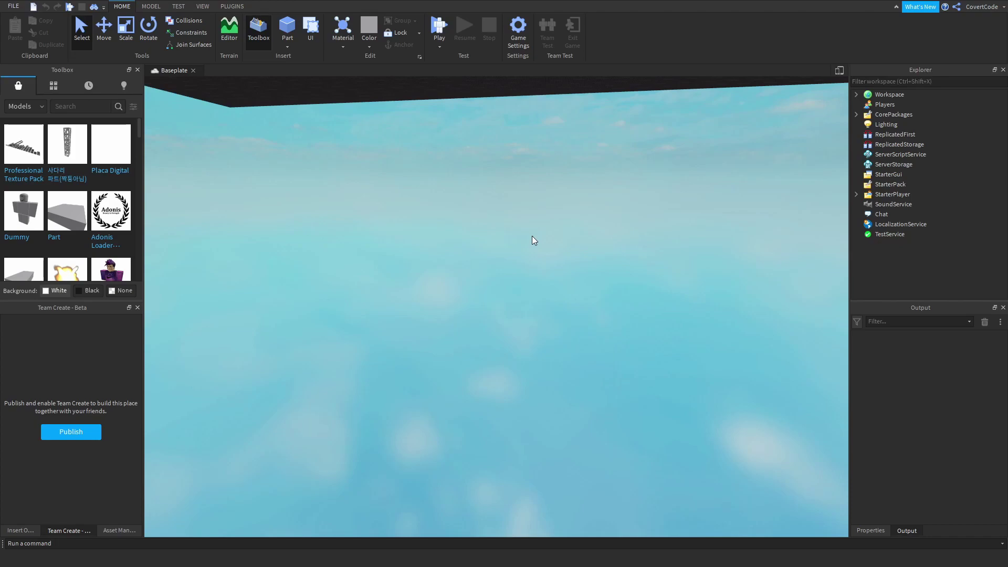
pyautogui.press('e')
pyautogui.press('e')
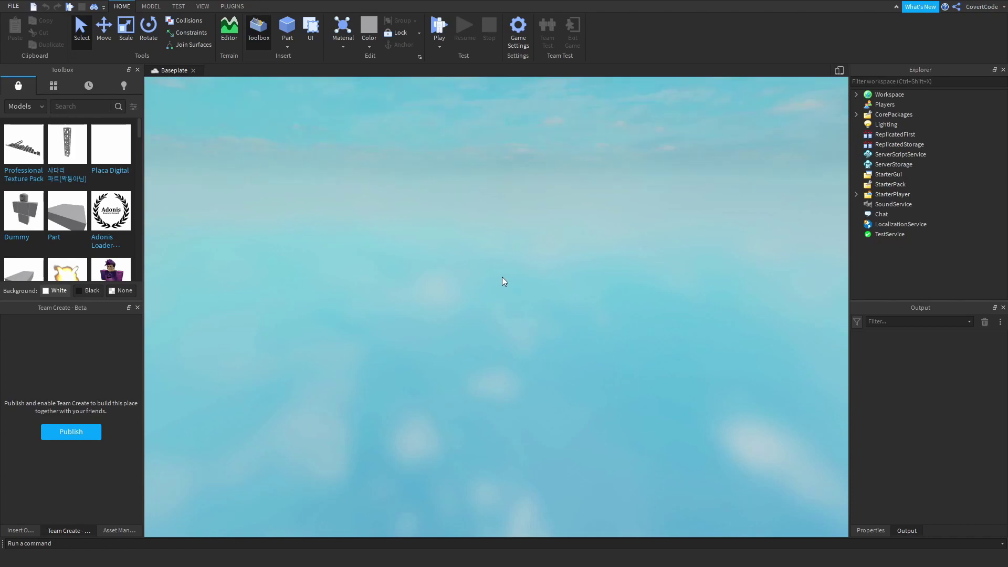
pyautogui.press('e')
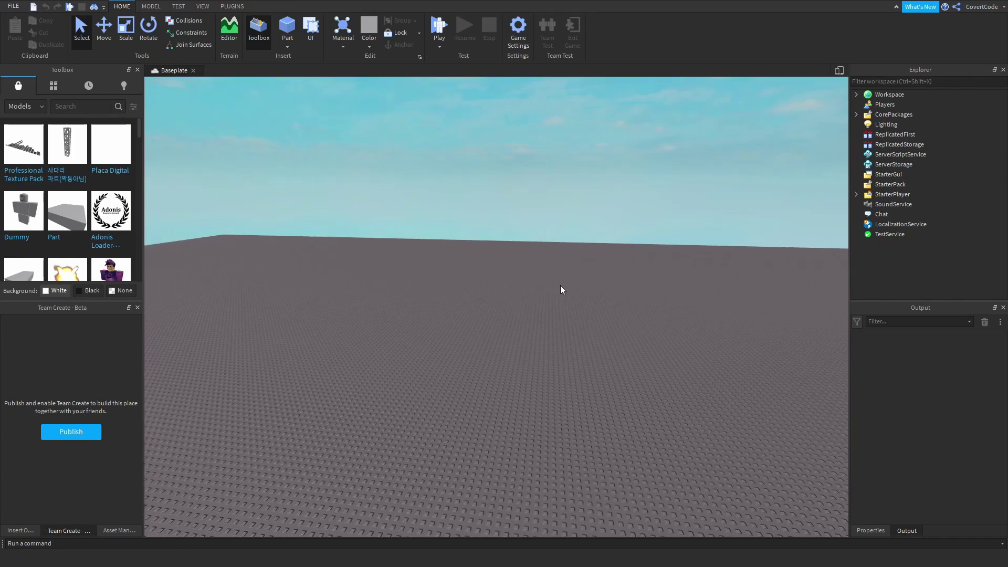
pyautogui.moveTo(559, 277); pyautogui.dragTo(561, 278, button='right')
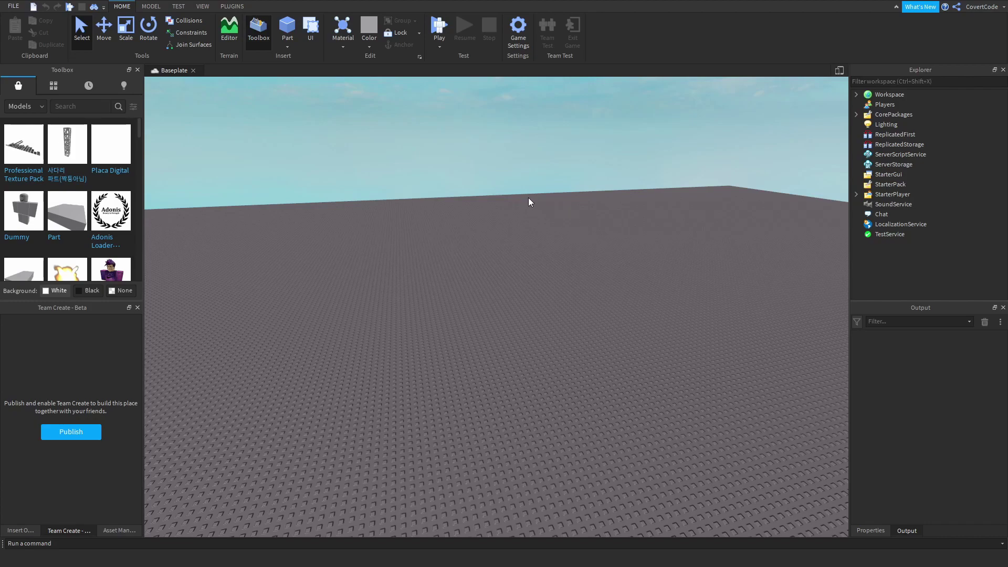
# Show the Script Performance window, try docking it with Properties and Output and below the viewport, and close it.
pyautogui.click(204, 8)
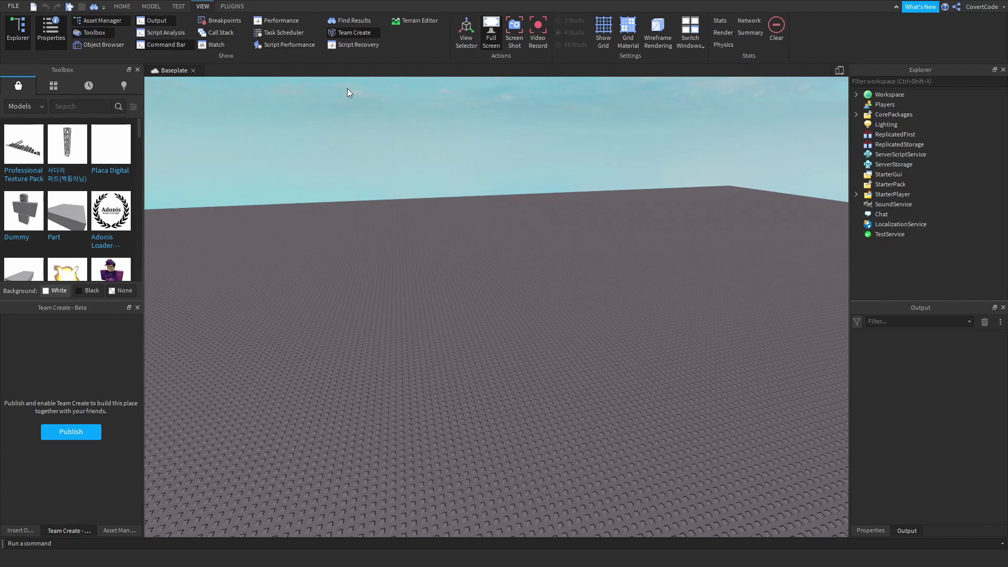
pyautogui.click(283, 45)
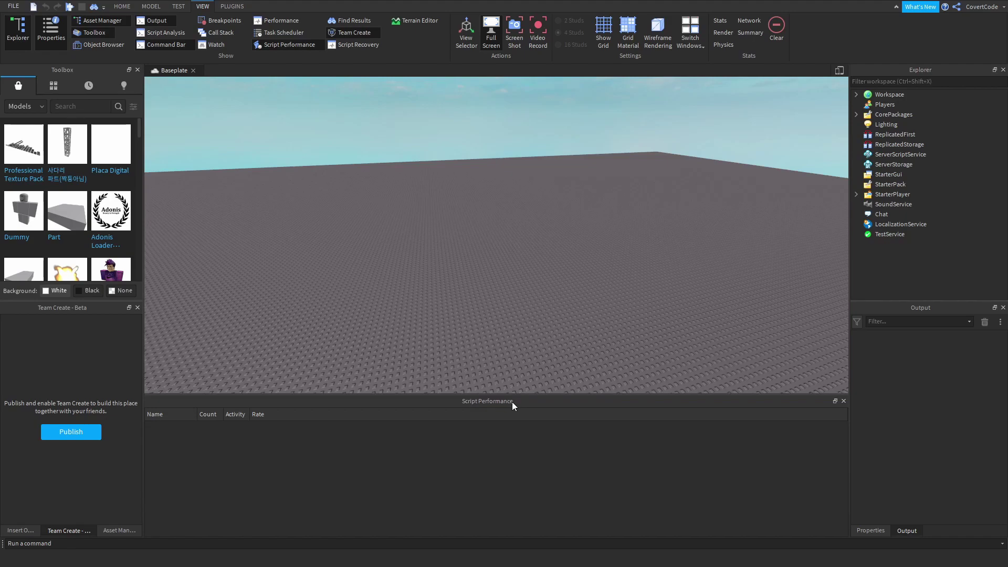
pyautogui.moveTo(512, 402); pyautogui.dragTo(913, 383)
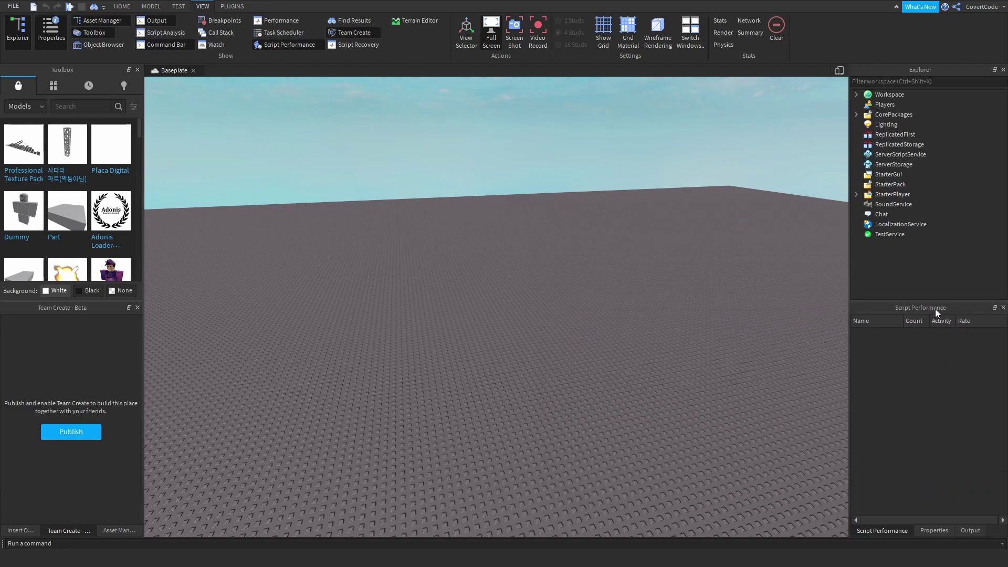
pyautogui.moveTo(934, 308); pyautogui.dragTo(544, 486)
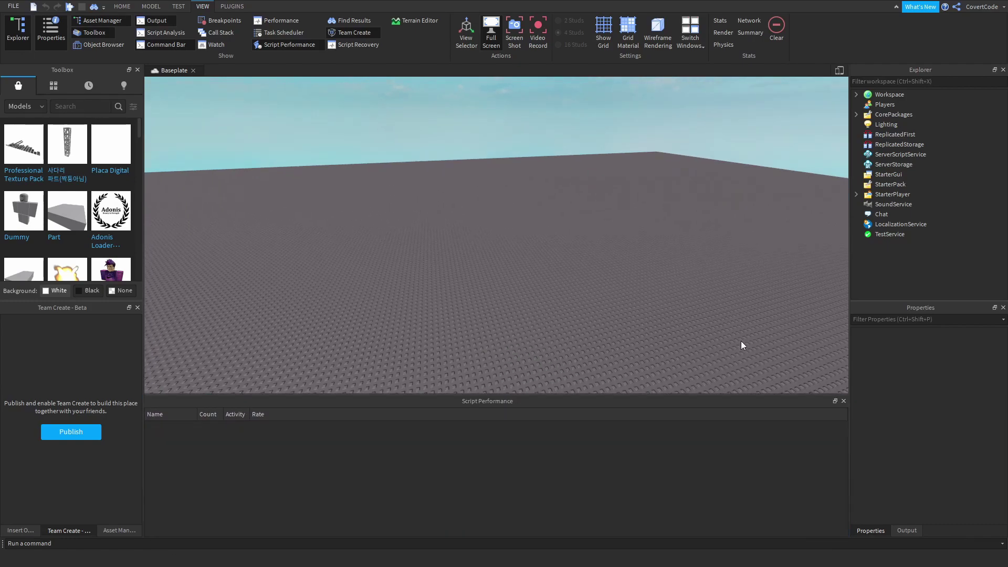
pyautogui.click(843, 400)
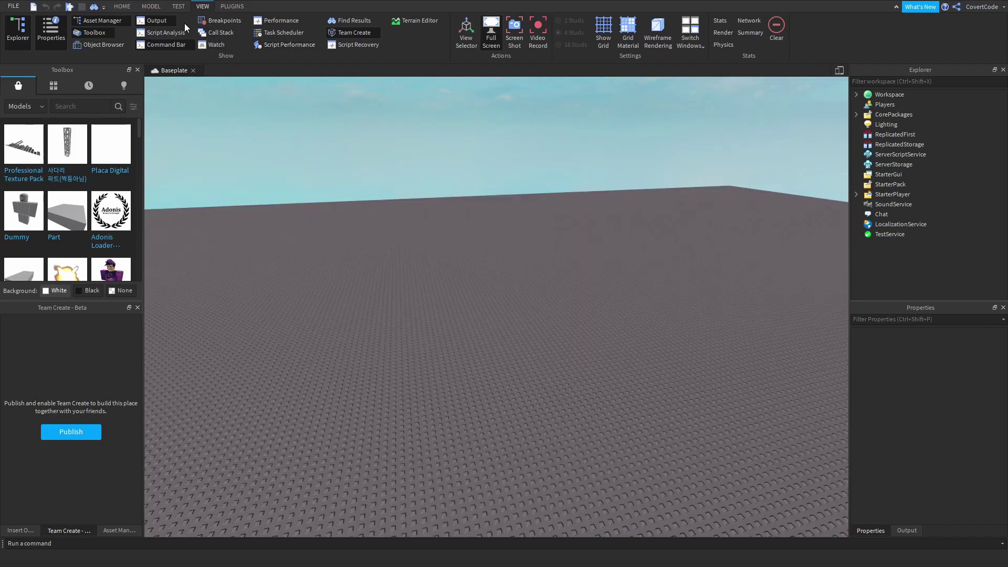
# Insert a Part from the Insert Object list onto the baseplate and deselect it.
pyautogui.click(150, 7)
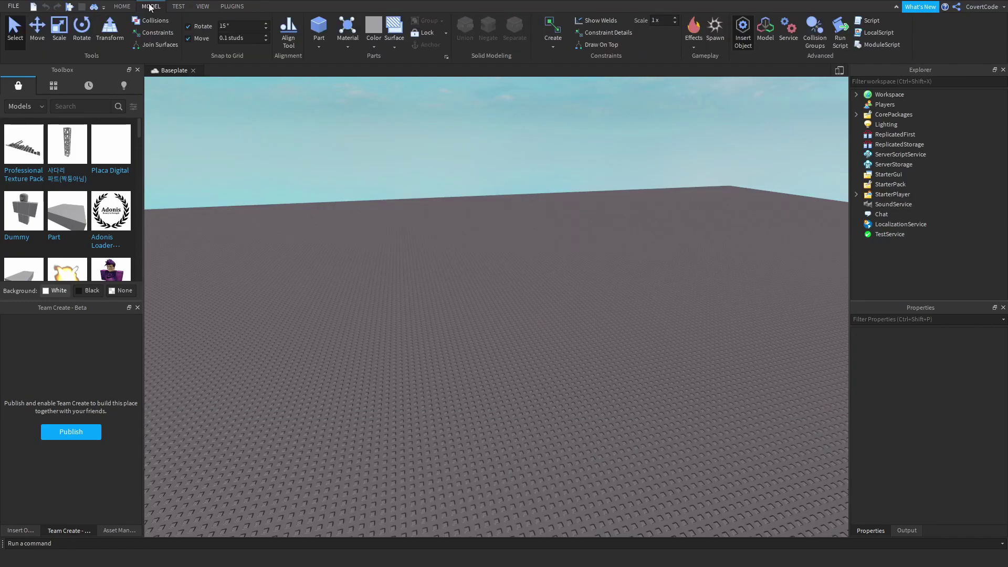
pyautogui.click(741, 37)
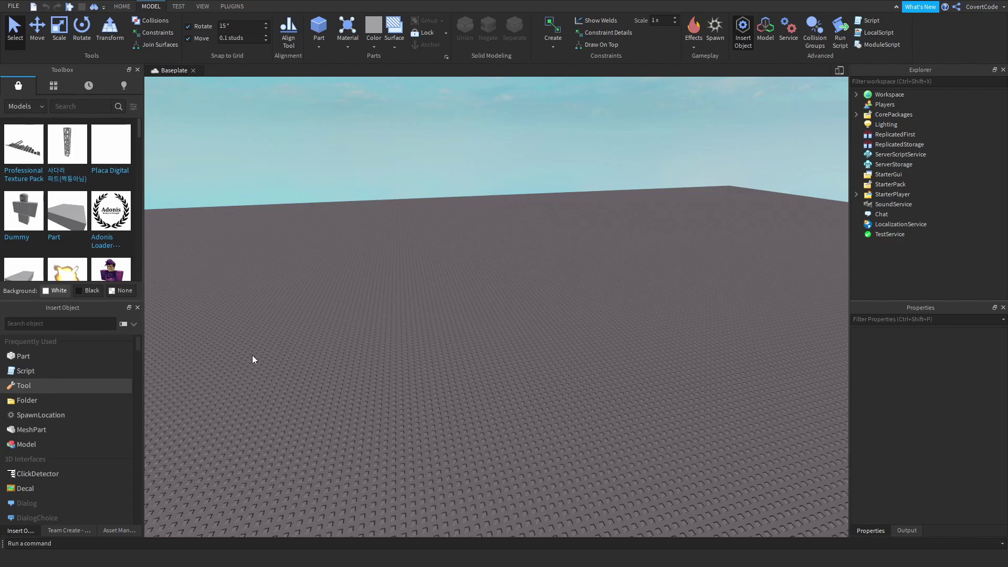
pyautogui.click(24, 357)
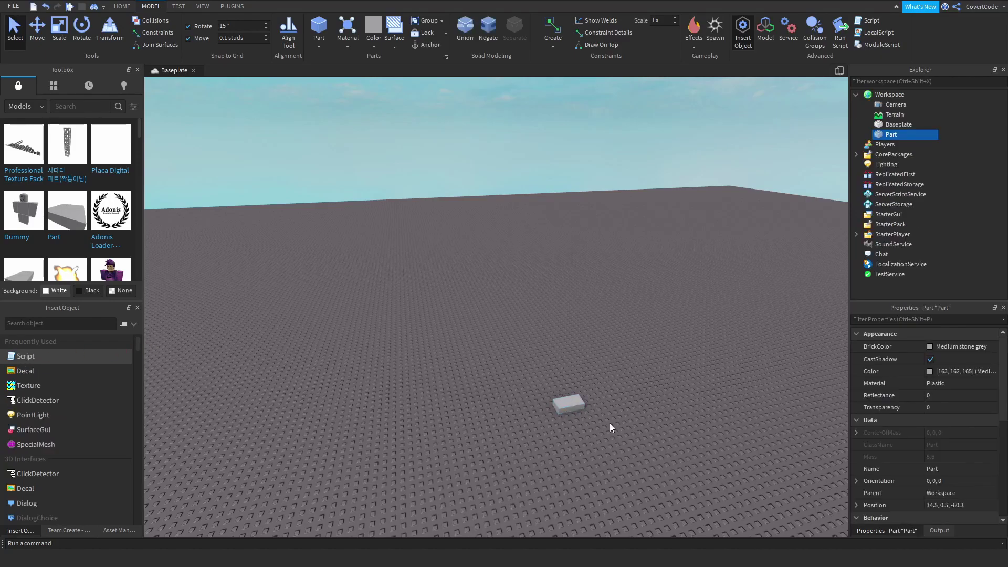
pyautogui.click(653, 403)
pyautogui.moveTo(668, 395); pyautogui.dragTo(678, 385, button='right')
pyautogui.press('w')
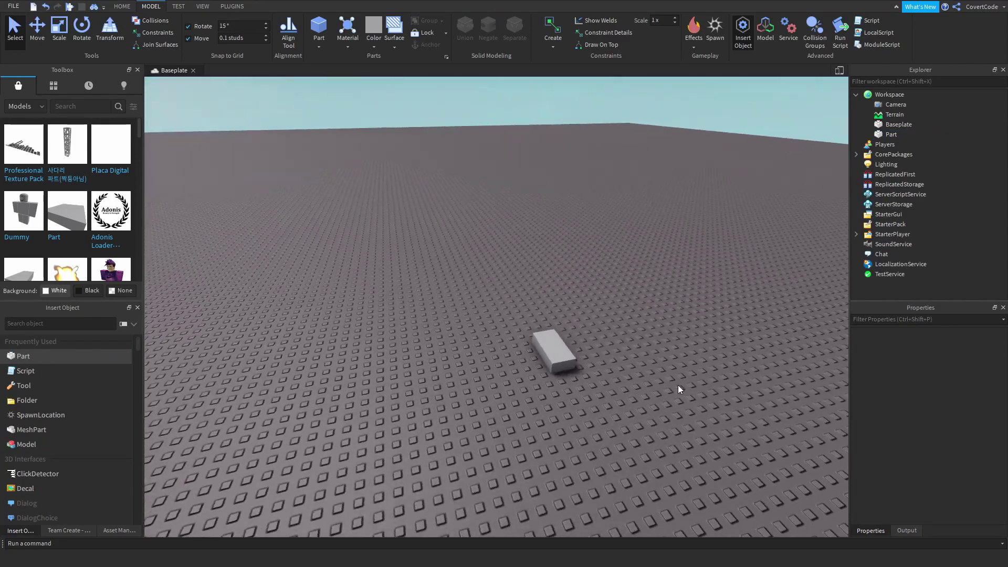
pyautogui.press('d')
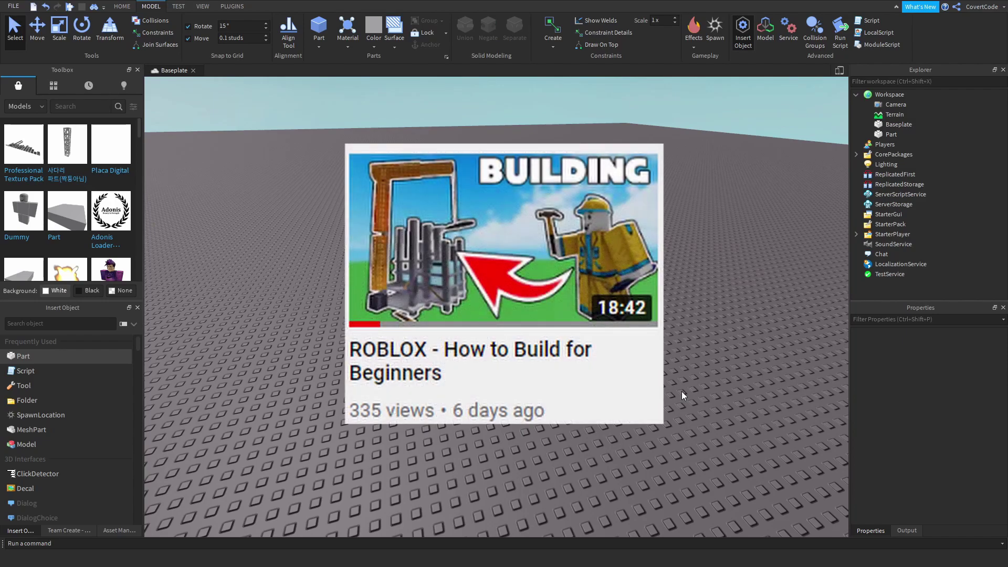
# Select the part on the baseplate with the Move tool and focus the camera on it.
pyautogui.click(526, 351)
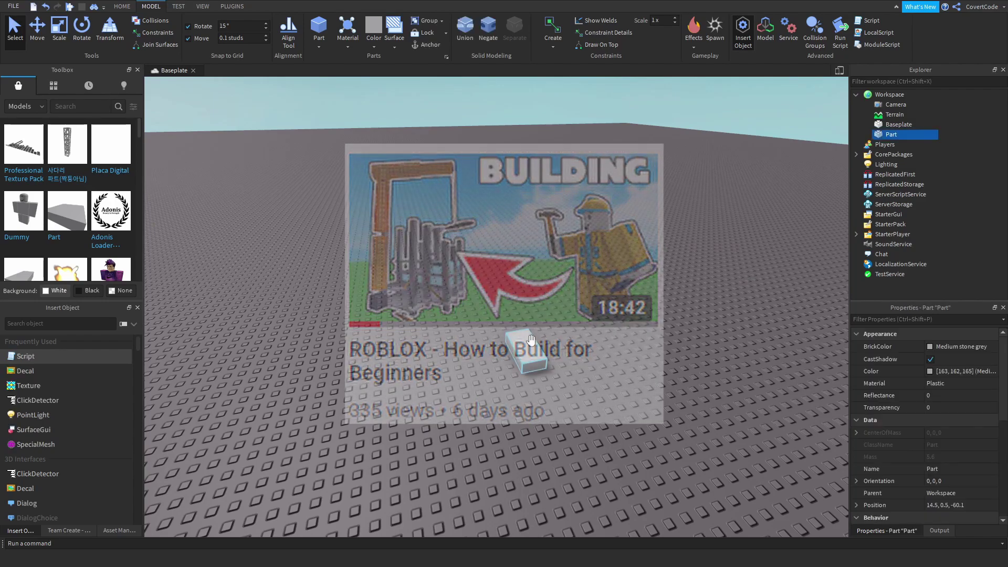
pyautogui.click(37, 36)
pyautogui.press('w')
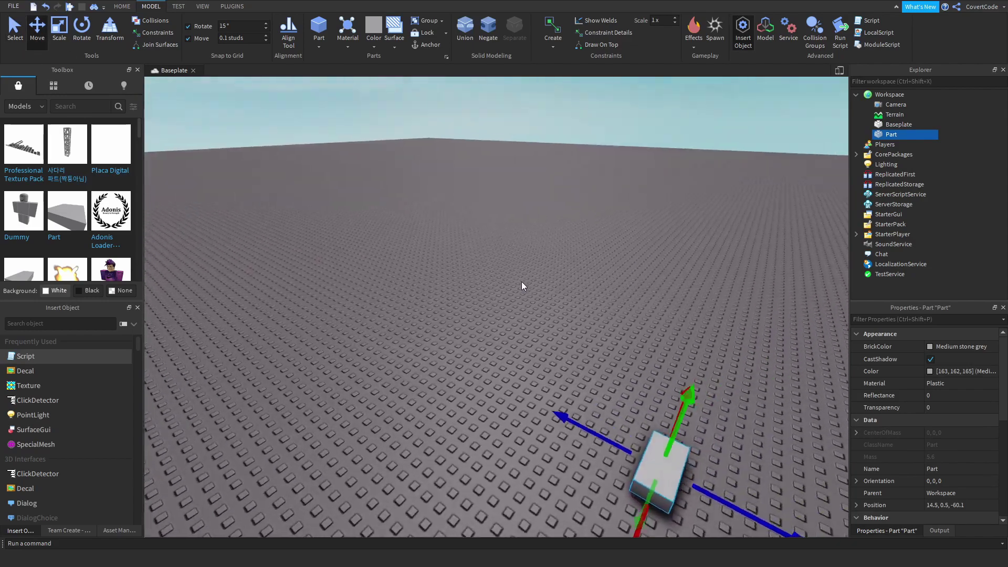
pyautogui.press('f')
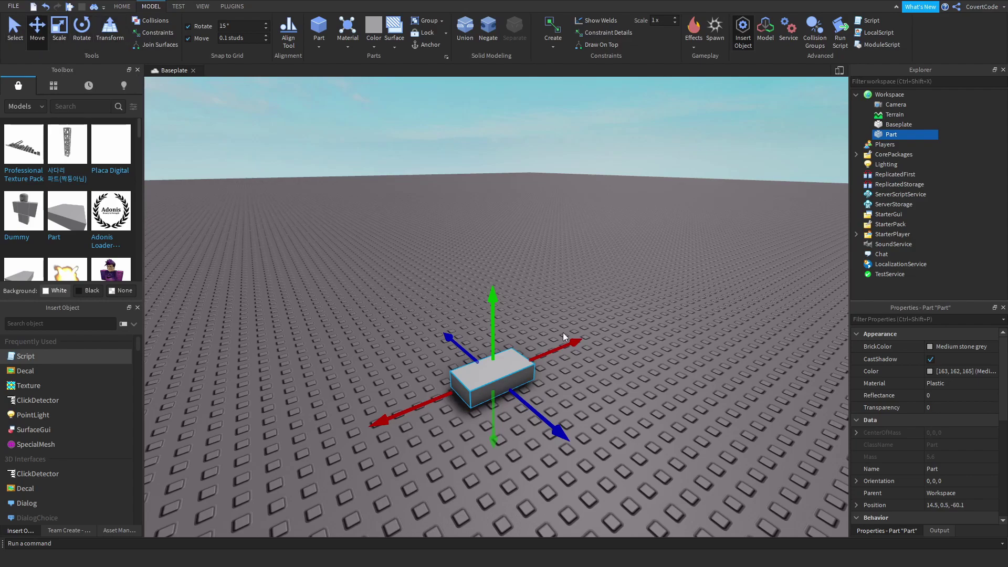
pyautogui.moveTo(316, 207); pyautogui.dragTo(350, 235, button='right')
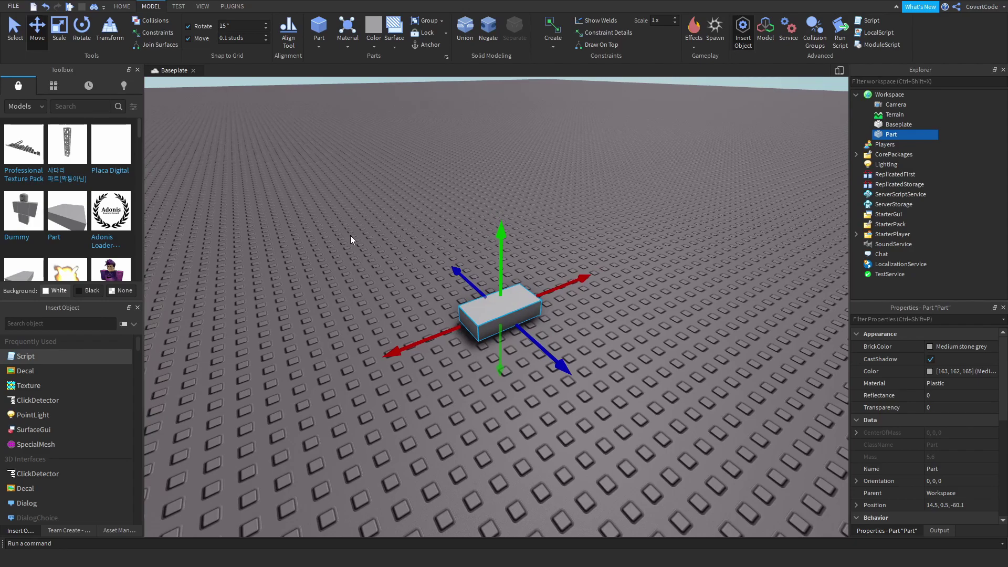
# Slide the part freely across the baseplate, and shift it along its axes with the Move tool to about 13.1, 0.8, -62.2.
pyautogui.hotkey('ctrl', '1')
pyautogui.moveTo(488, 328); pyautogui.dragTo(525, 367)
pyautogui.click(37, 27)
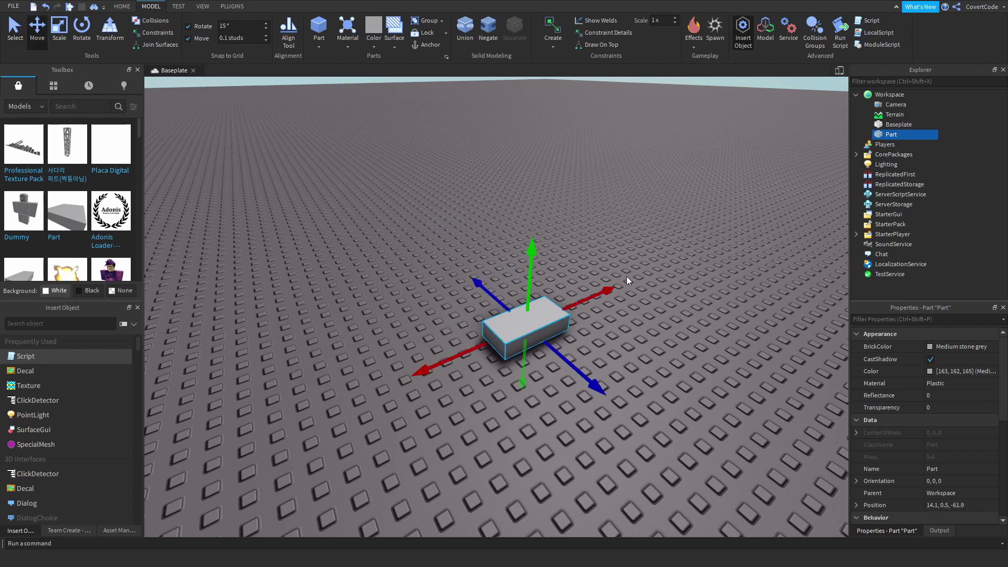
pyautogui.moveTo(521, 260); pyautogui.dragTo(534, 202)
pyautogui.moveTo(604, 255)
pyautogui.mouseDown()
pyautogui.moveTo(697, 221)
pyautogui.moveTo(617, 250)
pyautogui.mouseUp()
pyautogui.moveTo(597, 311)
pyautogui.mouseDown()
pyautogui.moveTo(629, 334)
pyautogui.moveTo(604, 317)
pyautogui.mouseUp()
pyautogui.moveTo(563, 234); pyautogui.dragTo(557, 276)
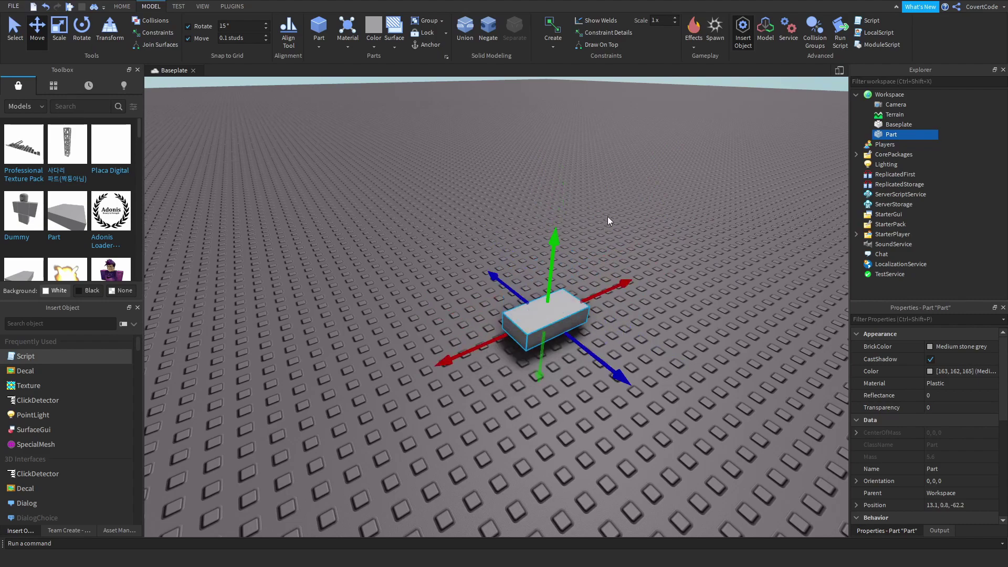
pyautogui.click(615, 220)
pyautogui.click(564, 298)
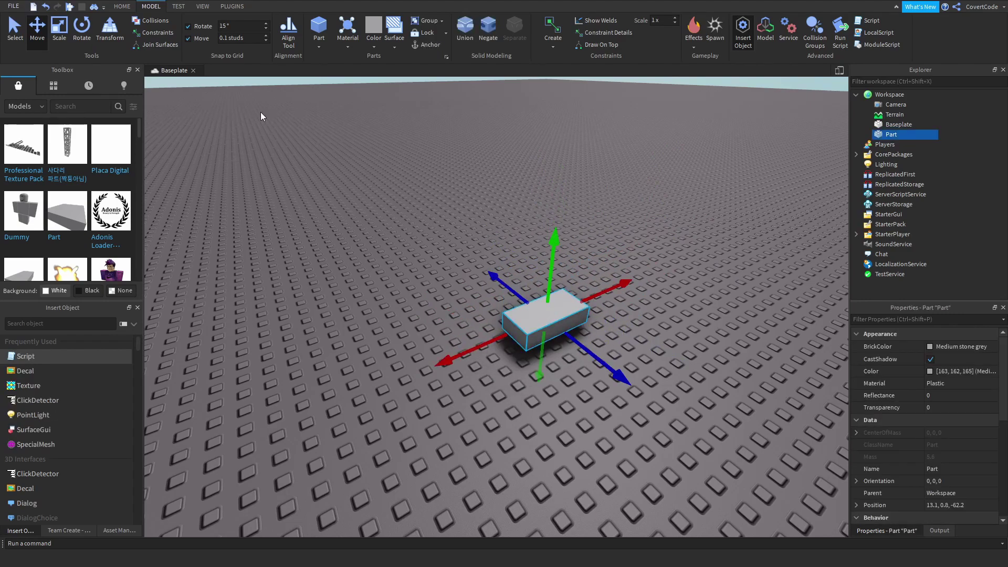
# Scale the part up in length, width and height to about 19.2 × 6.7 × 9.5 studs.
pyautogui.click(59, 27)
pyautogui.moveTo(597, 294); pyautogui.dragTo(755, 222)
pyautogui.moveTo(618, 259); pyautogui.dragTo(494, 191)
pyautogui.moveTo(571, 205); pyautogui.dragTo(560, 123)
pyautogui.moveTo(709, 244); pyautogui.dragTo(609, 209)
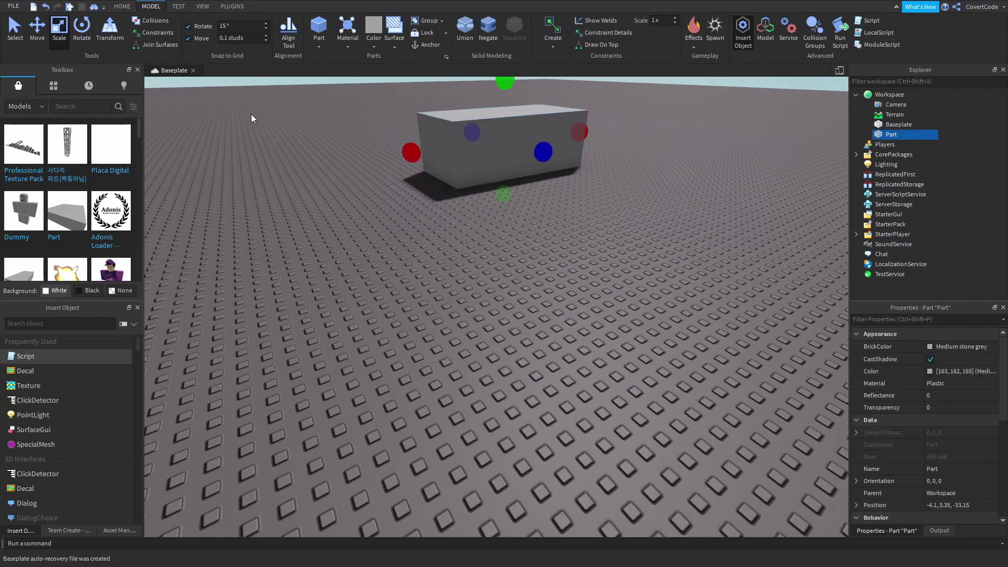
# Rotate the enlarged part to an orientation of 0, 165, 180 and deselect it.
pyautogui.click(84, 31)
pyautogui.scroll(5, 414, 222)
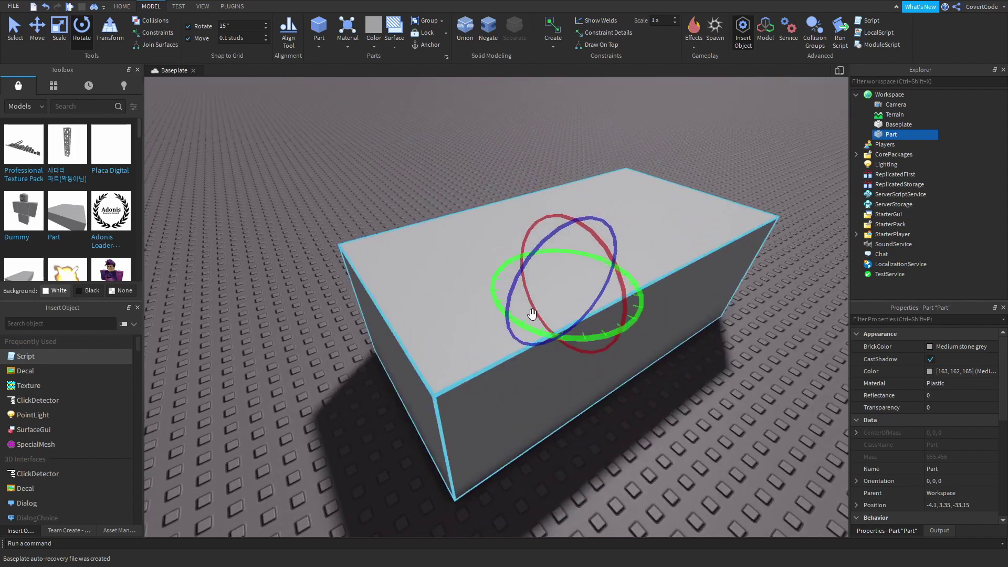
pyautogui.moveTo(537, 341); pyautogui.dragTo(528, 378)
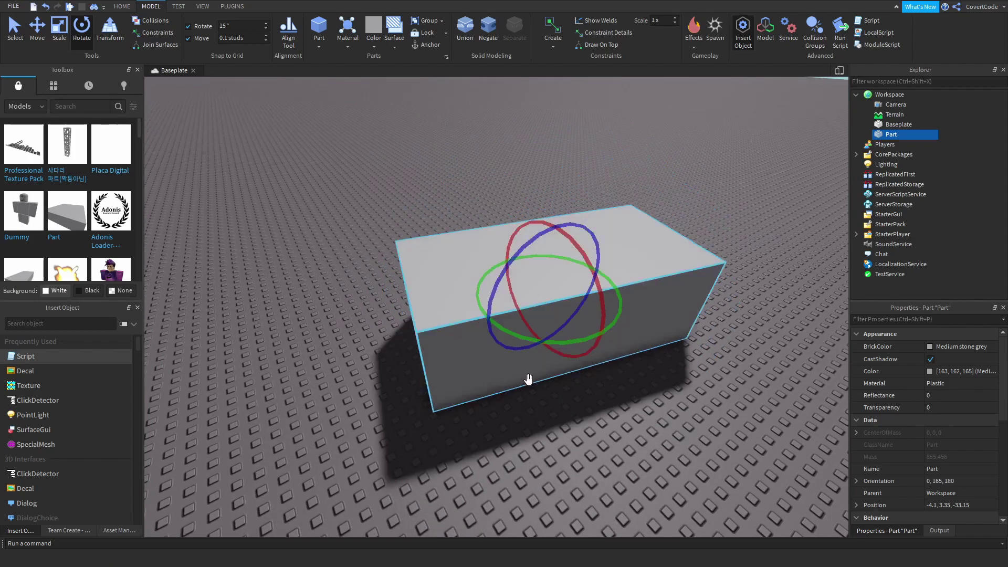
pyautogui.click(559, 398)
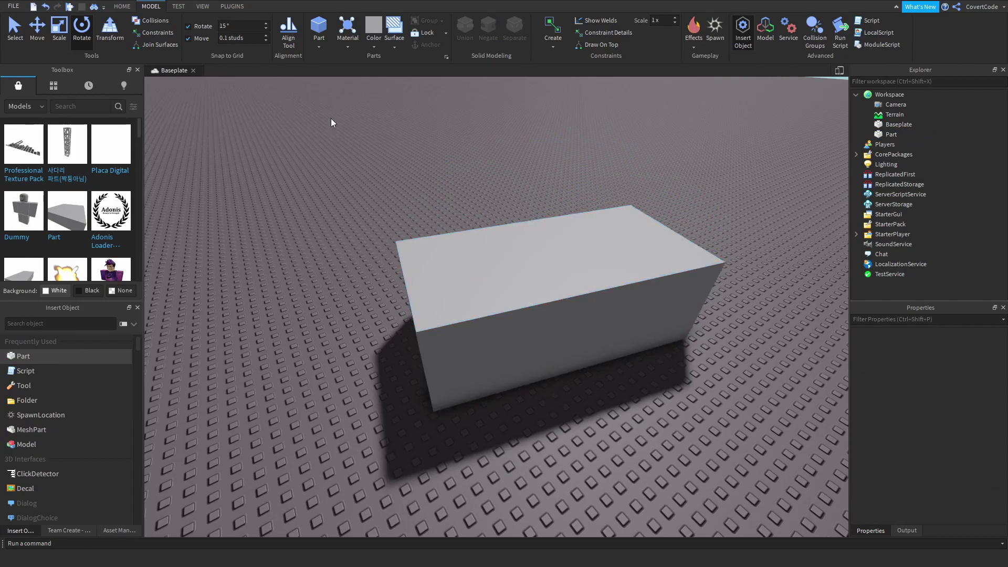
# Examine the Snap to Grid increments for rotating and moving parts.
pyautogui.click(239, 40)
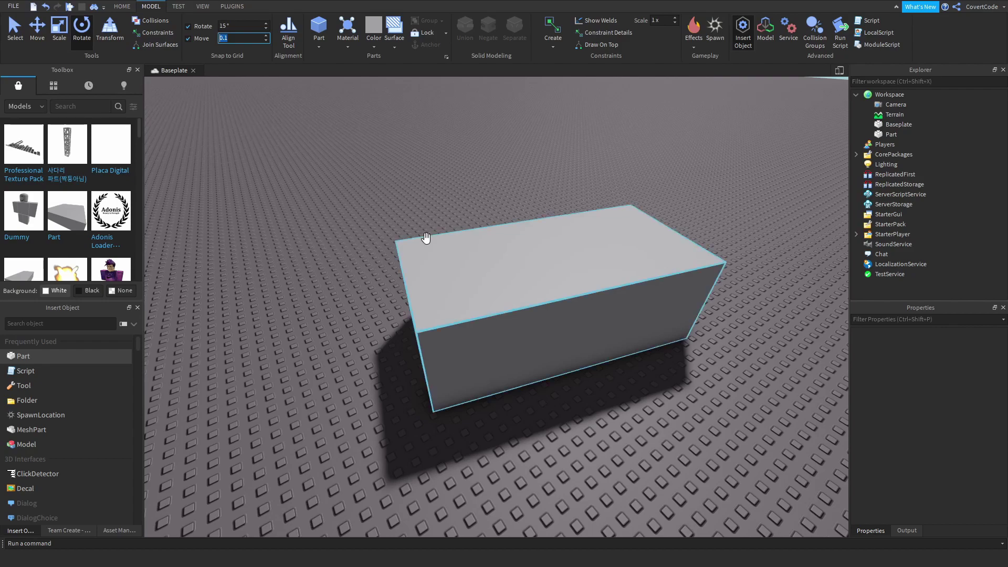
pyautogui.click(225, 27)
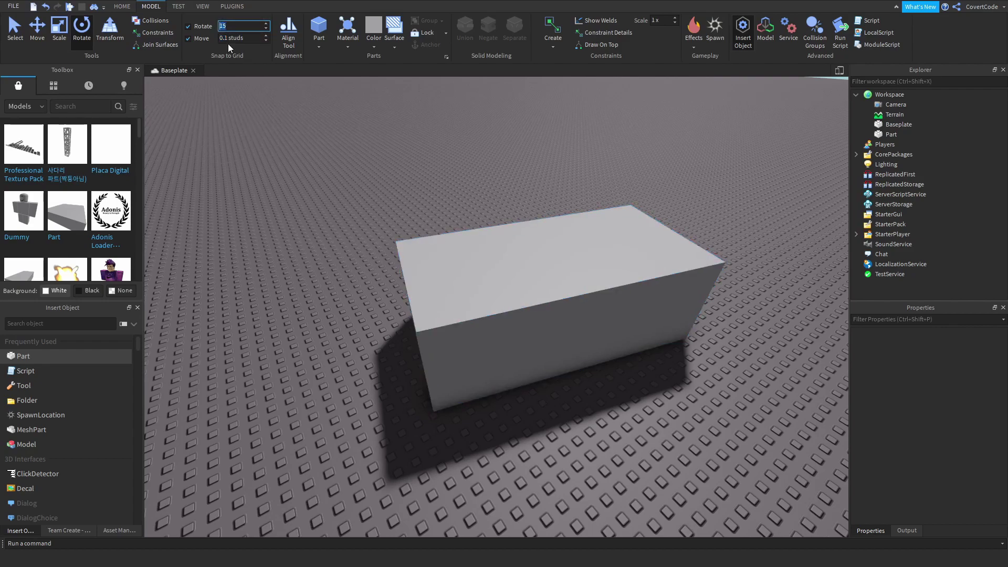
pyautogui.click(227, 39)
pyautogui.click(249, 127)
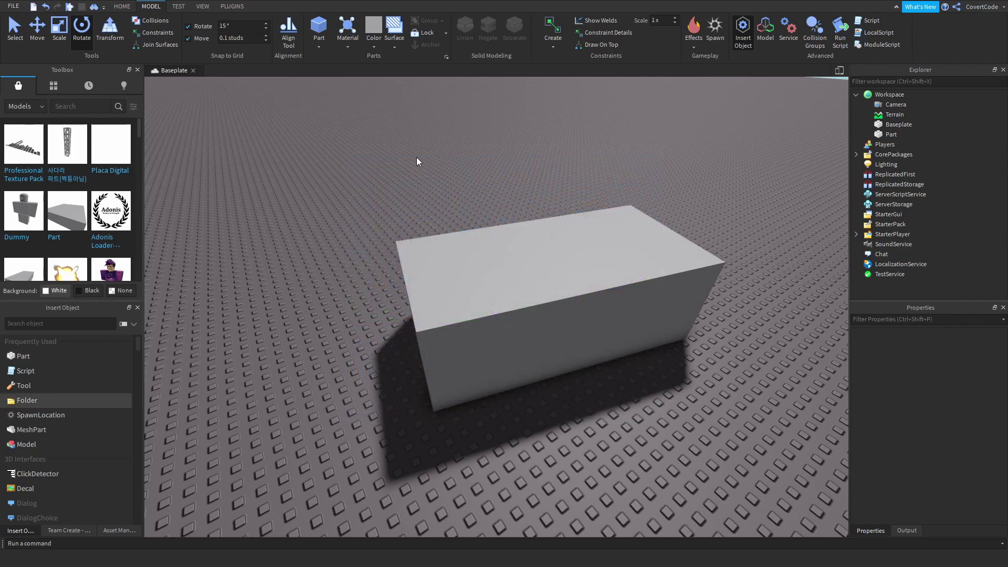
# Select the large block, cut it and paste it back into the workspace.
pyautogui.click(14, 31)
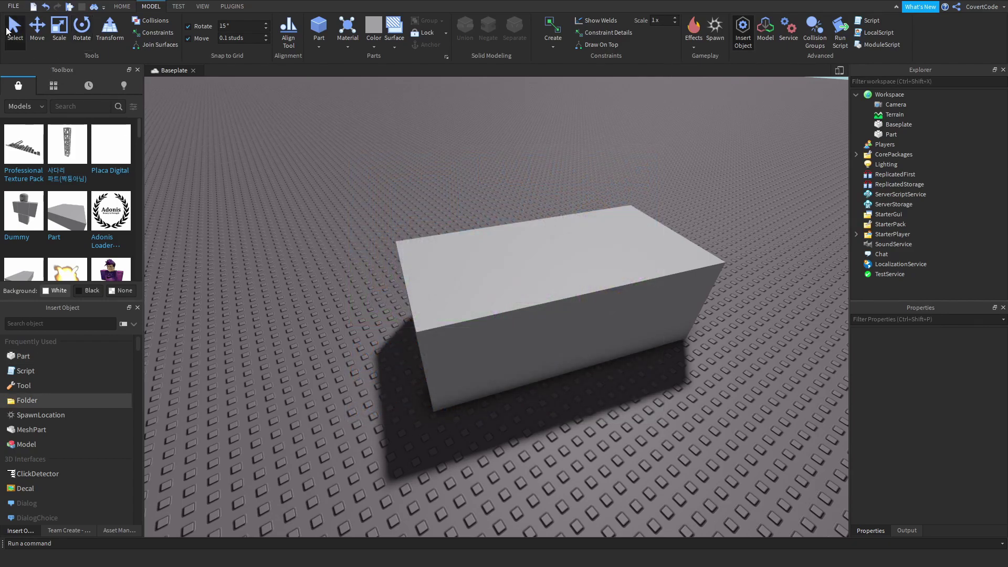
pyautogui.click(121, 5)
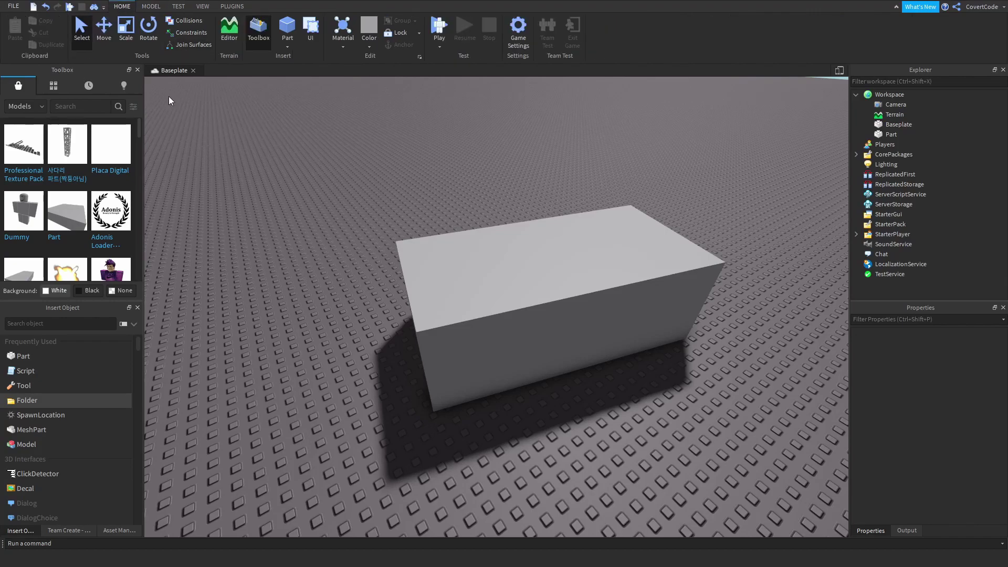
pyautogui.click(474, 265)
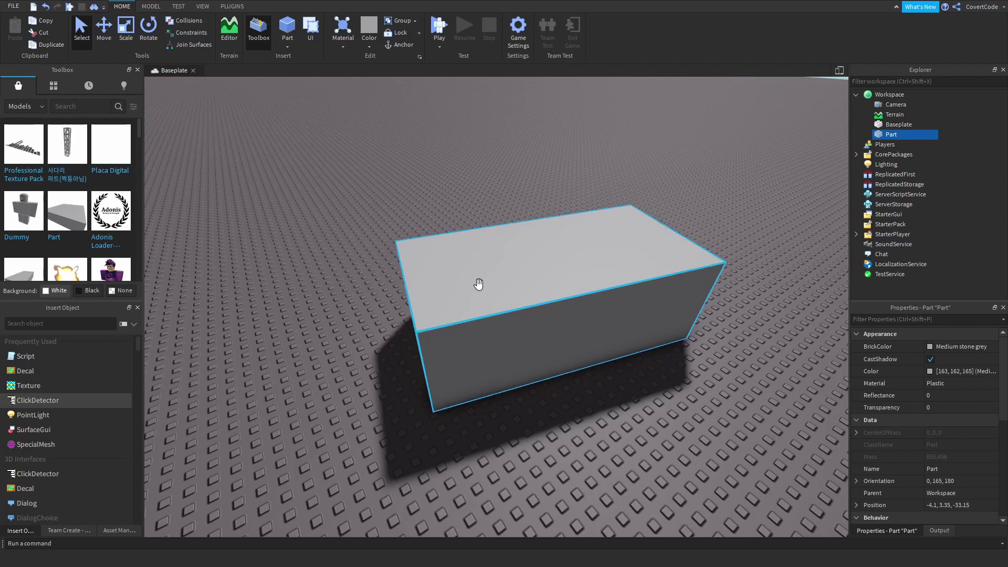
pyautogui.rightClick(506, 251)
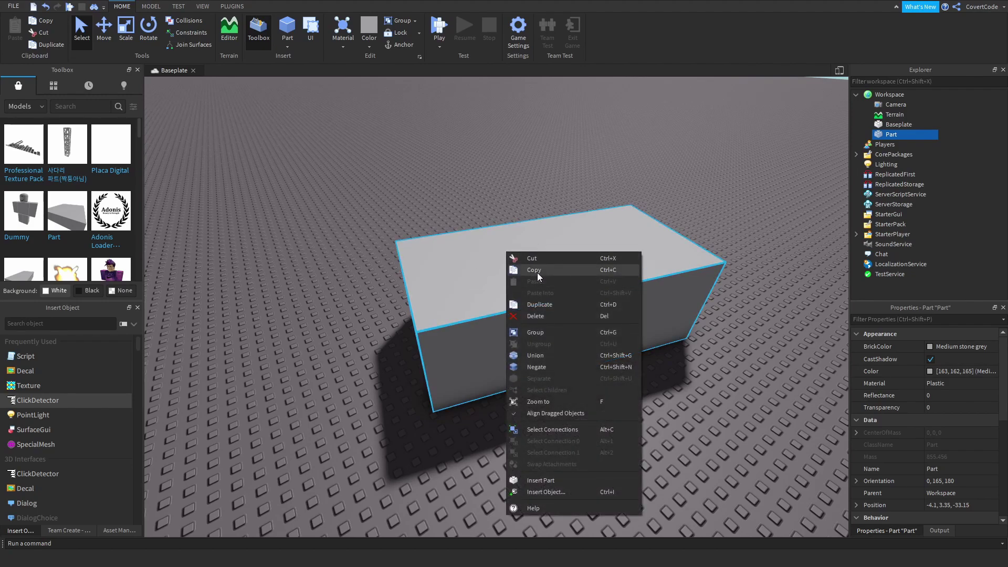
pyautogui.click(522, 262)
pyautogui.rightClick(522, 241)
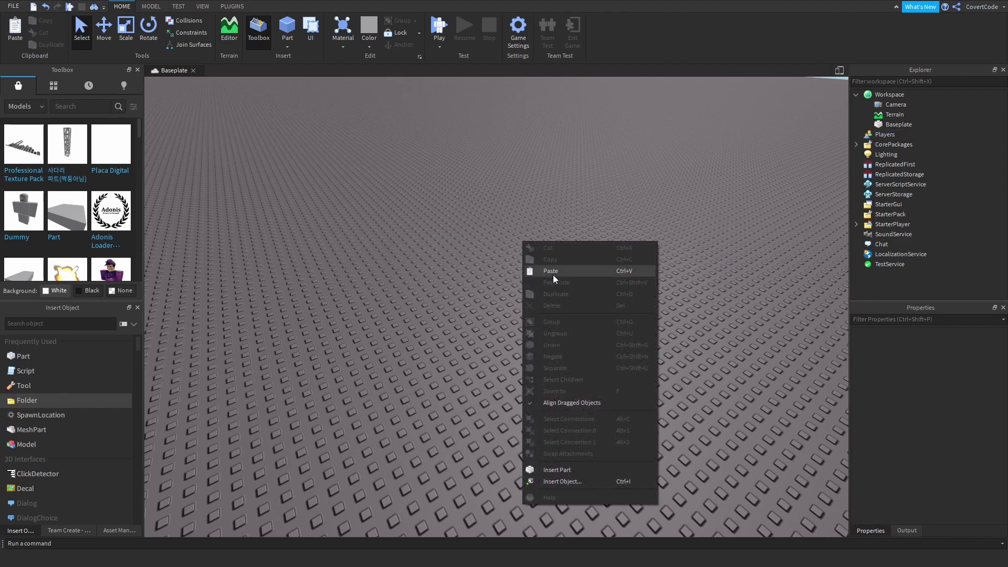
pyautogui.click(552, 273)
# Duplicate the block, move the two blocks apart so they stand side by side on the baseplate, and deselect them.
pyautogui.rightClick(539, 276)
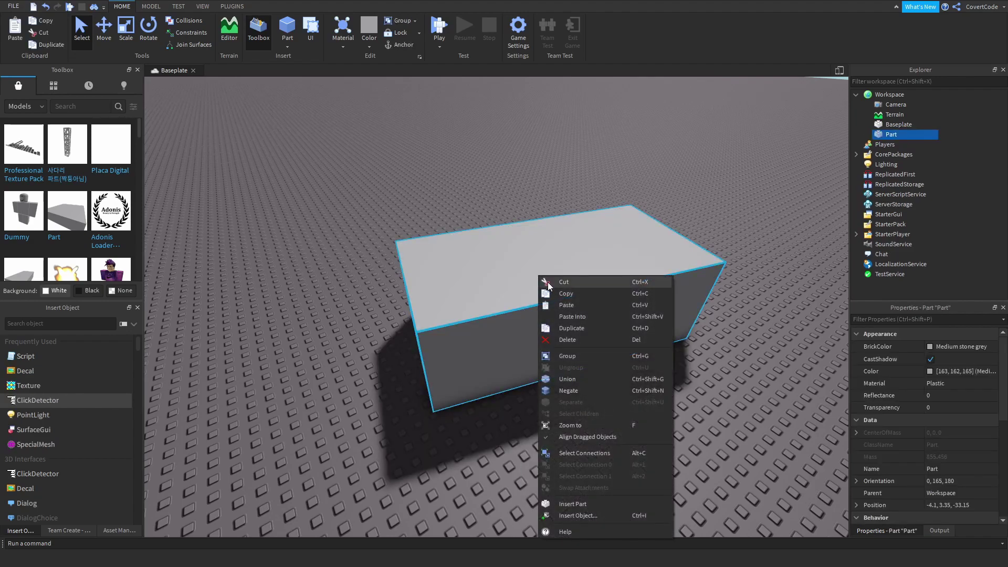
pyautogui.click(573, 326)
pyautogui.click(103, 28)
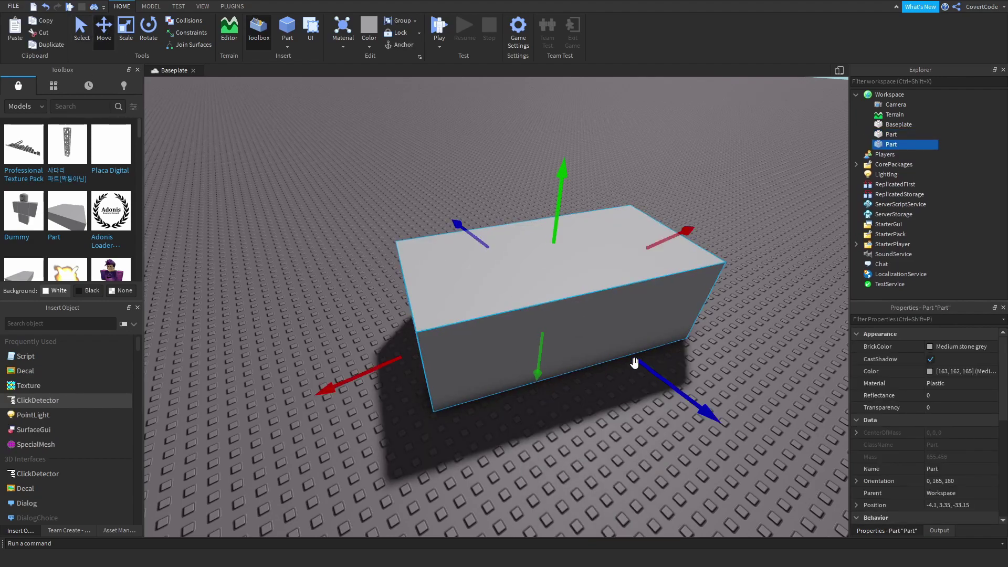
pyautogui.moveTo(657, 368); pyautogui.dragTo(449, 218)
pyautogui.moveTo(403, 137); pyautogui.dragTo(389, 95)
pyautogui.click(496, 108)
pyautogui.moveTo(434, 153); pyautogui.dragTo(389, 249)
pyautogui.moveTo(465, 300); pyautogui.dragTo(523, 278)
pyautogui.click(523, 292)
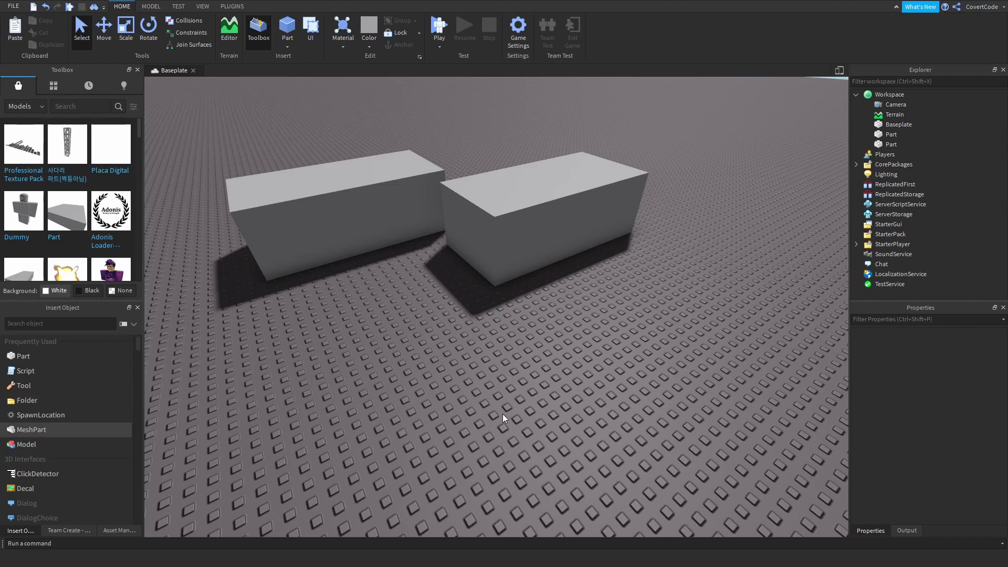
# Set the material of the right-hand block to Marble.
pyautogui.click(504, 235)
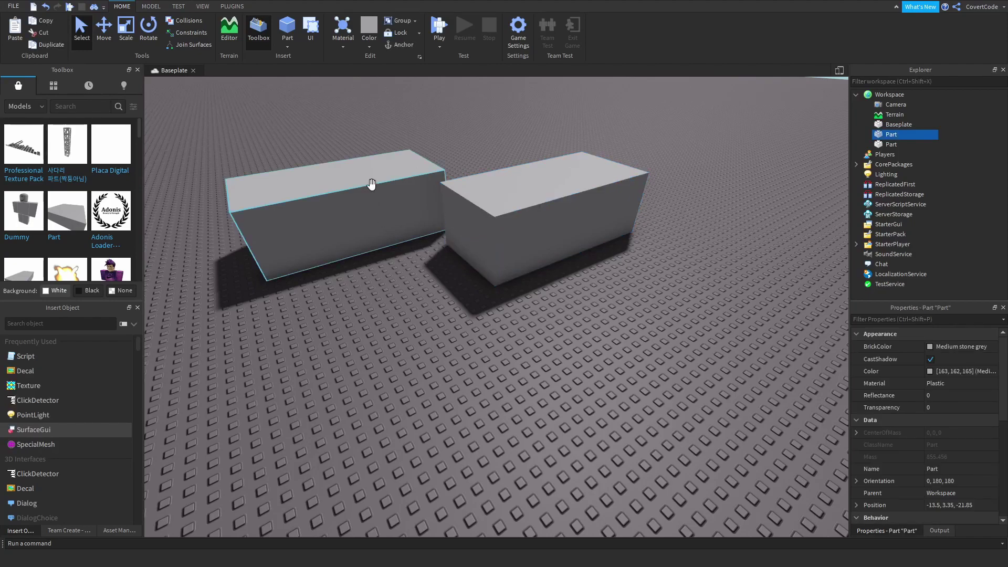
pyautogui.click(342, 44)
pyautogui.click(344, 46)
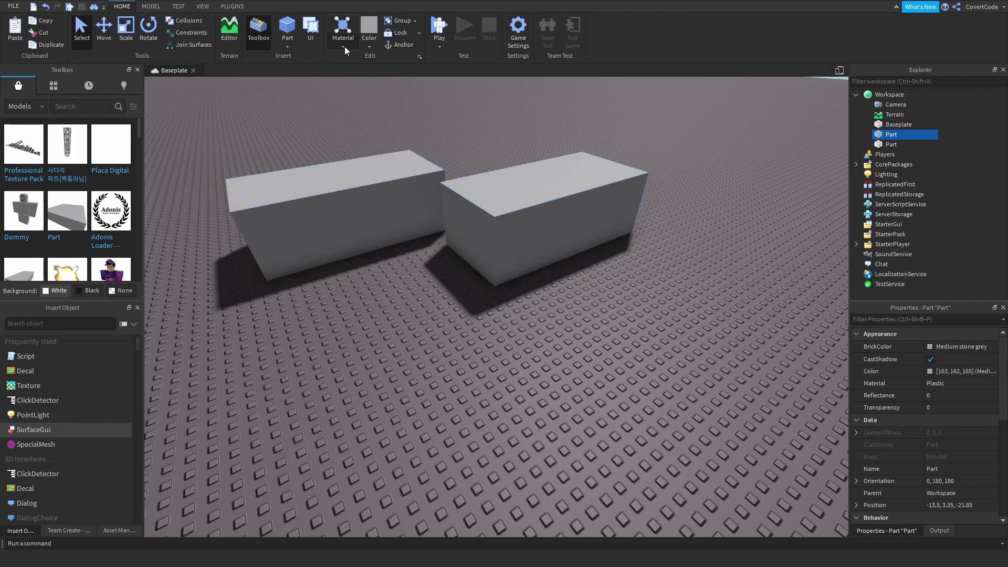
pyautogui.click(344, 46)
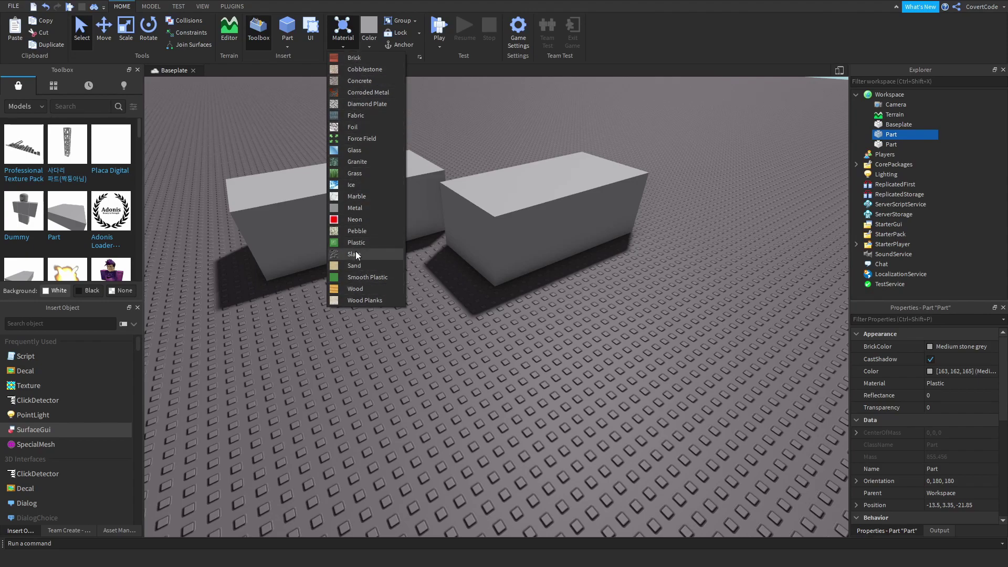
pyautogui.click(353, 197)
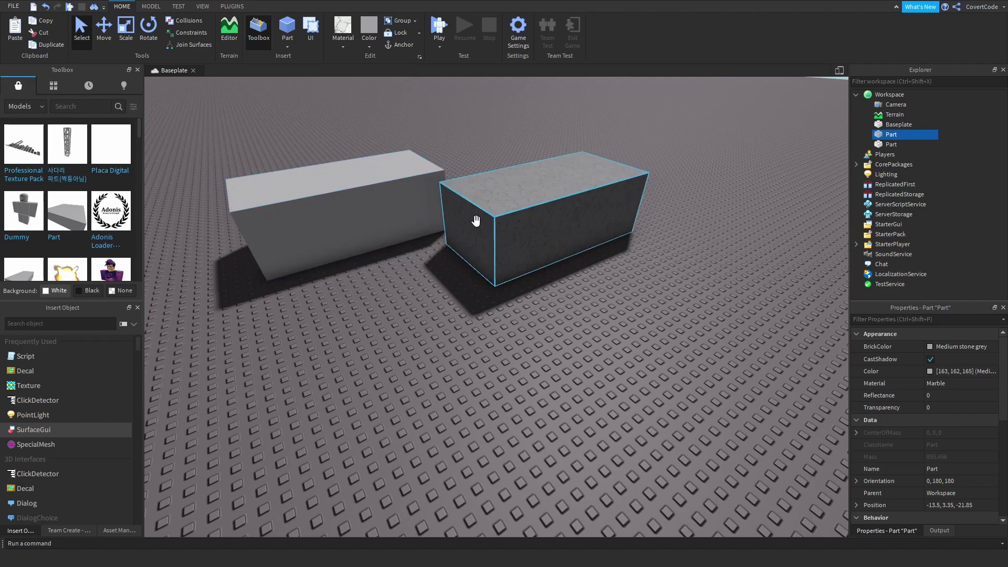
# Fly the camera around and closer to the marble block to examine its texture.
pyautogui.press('d')
pyautogui.moveTo(592, 270); pyautogui.dragTo(628, 200, button='right')
pyautogui.press('w')
pyautogui.press('d')
pyautogui.click(623, 210)
pyautogui.press('a')
pyautogui.press('s')
pyautogui.click(570, 261)
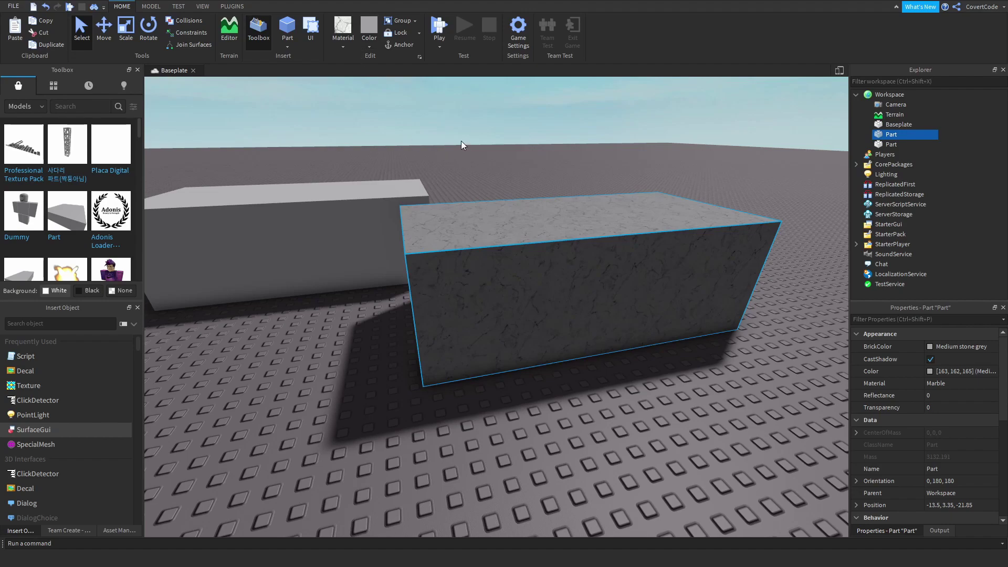
pyautogui.moveTo(461, 141); pyautogui.dragTo(461, 141, button='right')
pyautogui.moveTo(404, 92); pyautogui.dragTo(382, 87, button='right')
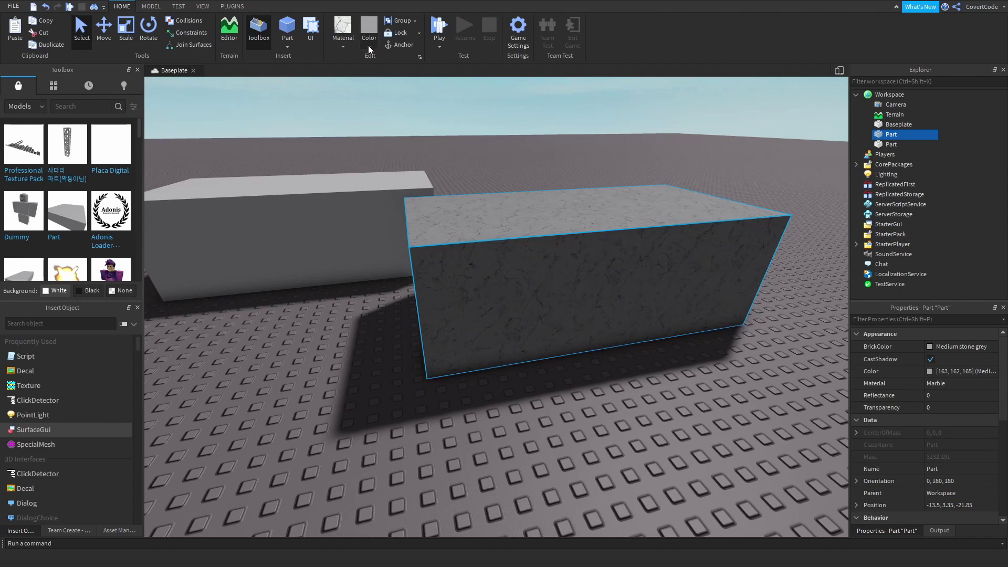
# Color the marble block Bright red and deselect it.
pyautogui.click(370, 45)
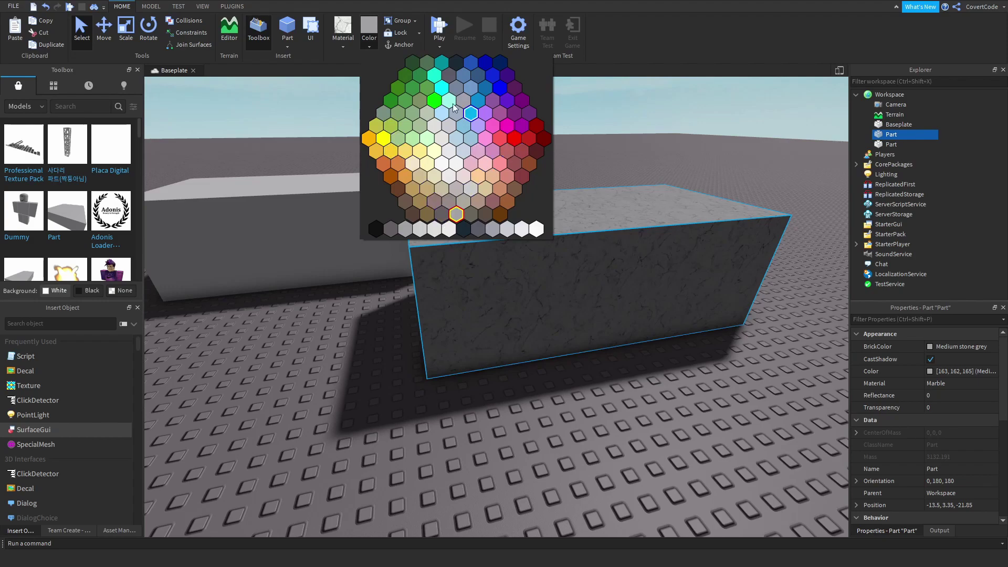
pyautogui.click(526, 140)
pyautogui.click(558, 141)
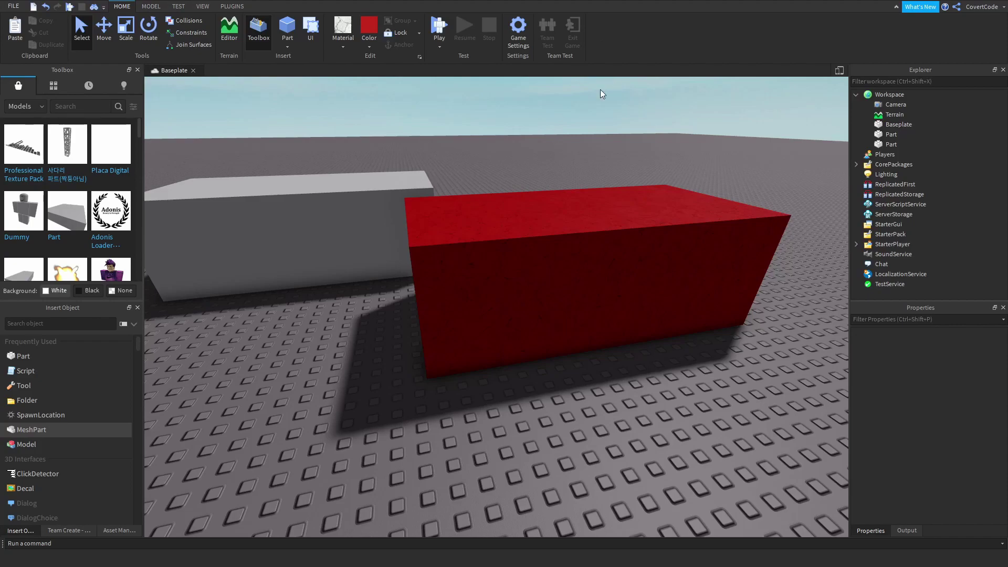
# Select the red block and look through its properties, including the BrickColor palette and the Material setting.
pyautogui.click(575, 197)
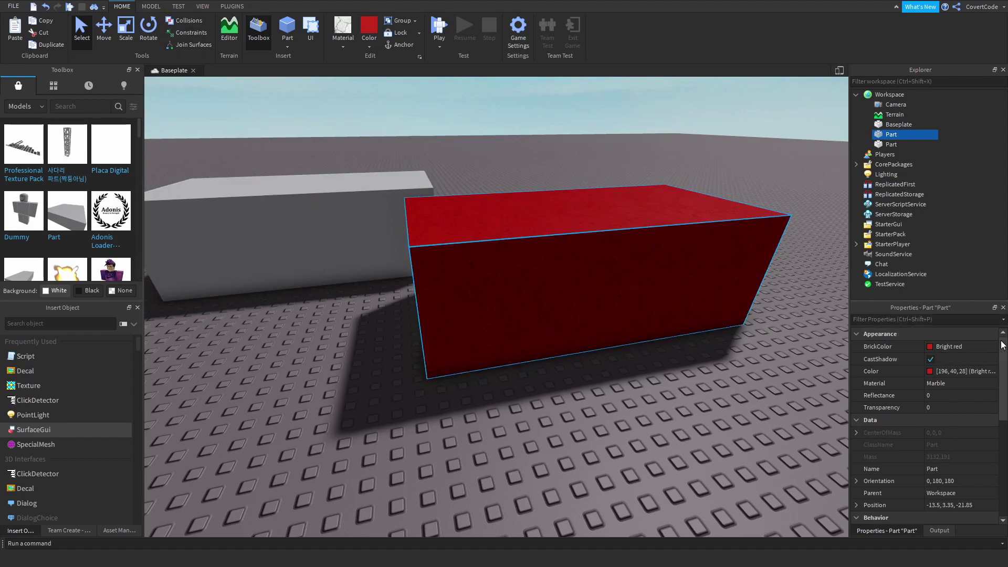
pyautogui.moveTo(1000, 347); pyautogui.dragTo(978, 485)
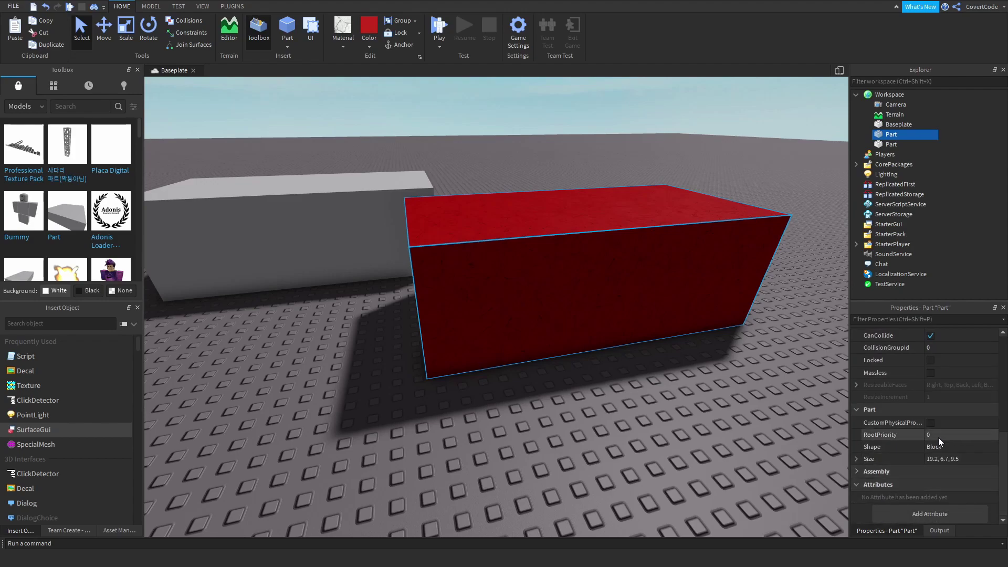
pyautogui.scroll(5, 916, 412)
pyautogui.scroll(3, 916, 388)
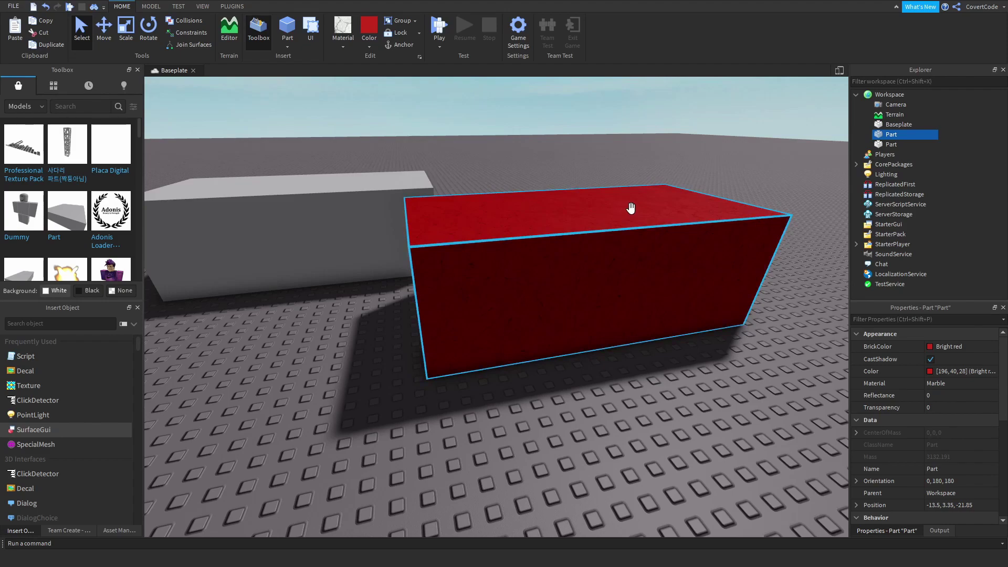
pyautogui.click(950, 347)
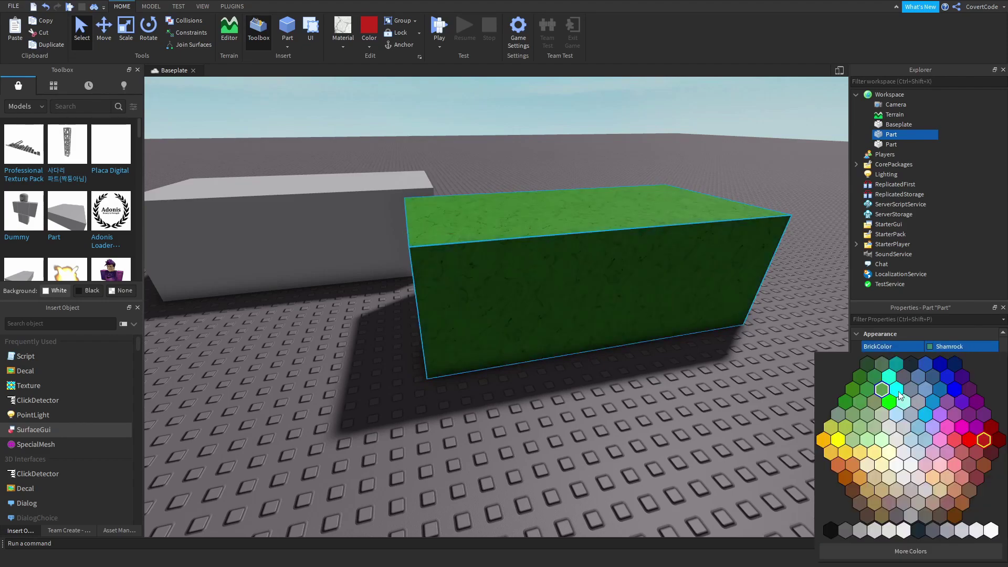
pyautogui.click(943, 383)
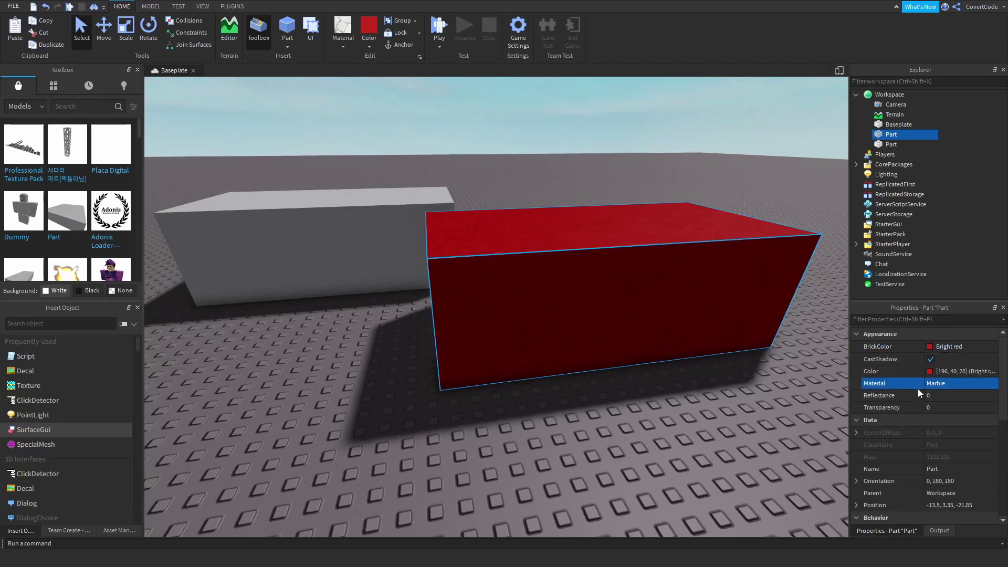
# Set the red block's Transparency to 0.6 to preview it, and undo the change.
pyautogui.click(934, 407)
pyautogui.write('0.6')
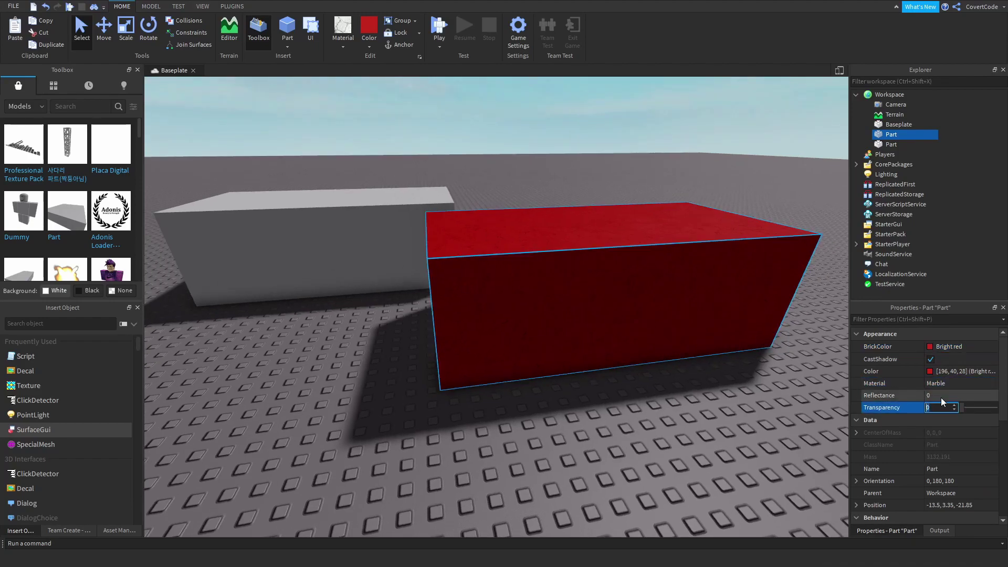
pyautogui.press('Return')
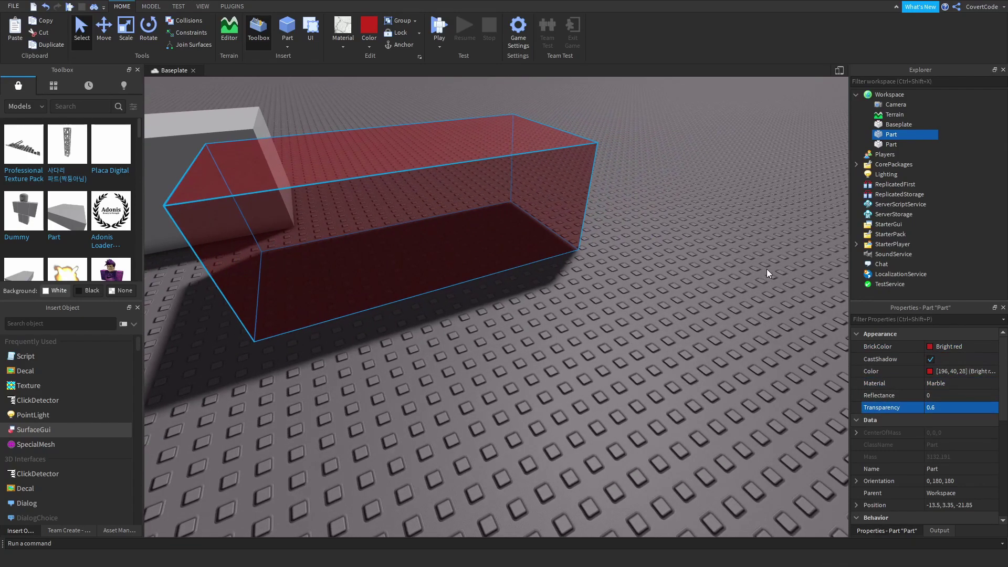
pyautogui.hotkey('ctrl', 'z')
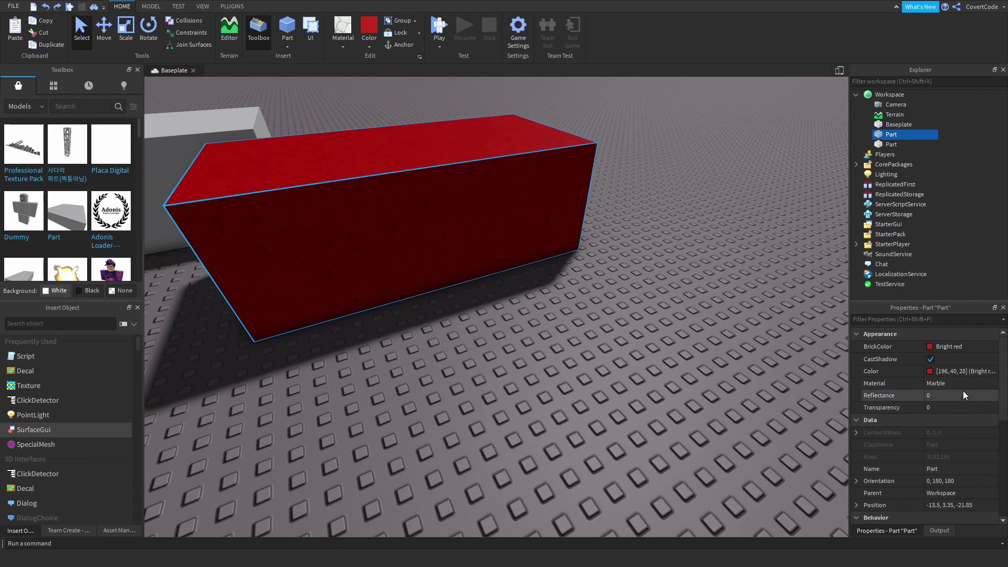
pyautogui.moveTo(711, 301); pyautogui.dragTo(679, 290, button='right')
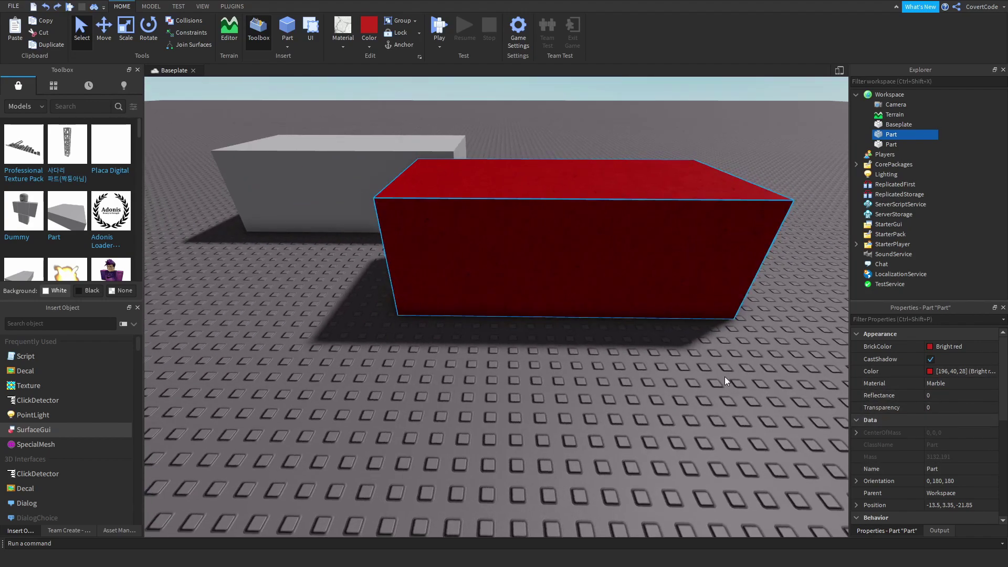
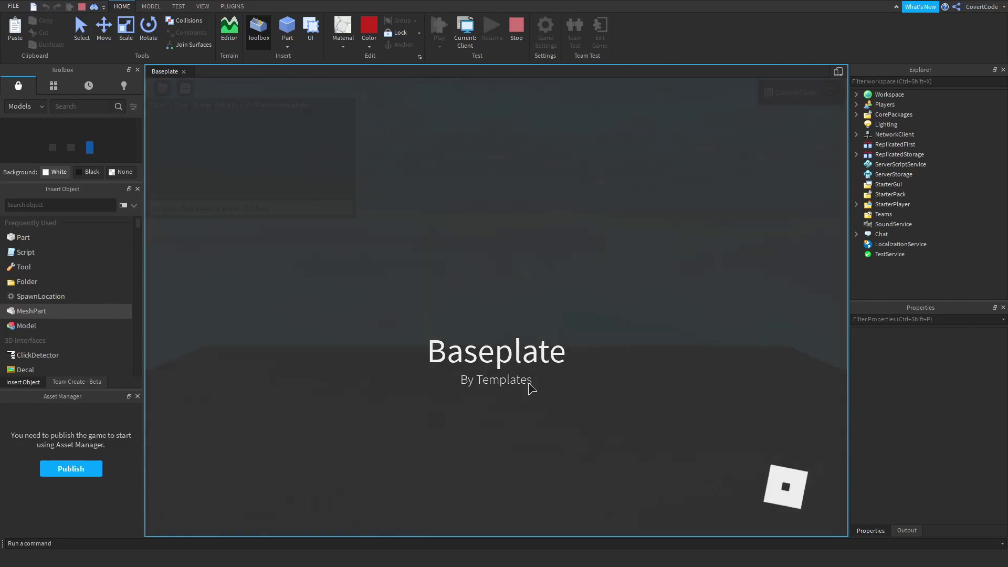
# Walk the avatar up to the red block in the running playtest and select the block.
pyautogui.scroll(-3, 643, 279)
pyautogui.press('a')
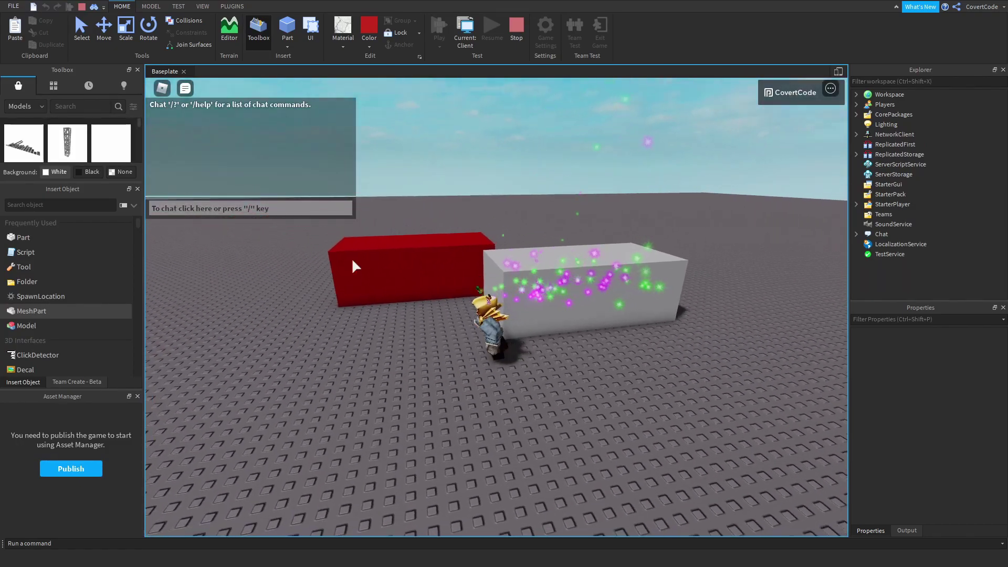
pyautogui.press('w')
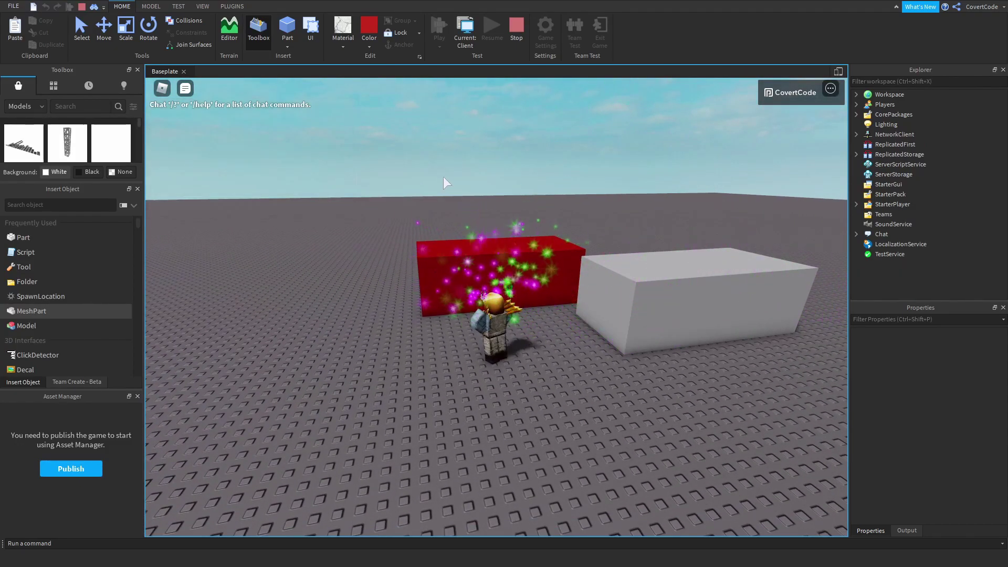
pyautogui.click(81, 34)
pyautogui.click(528, 262)
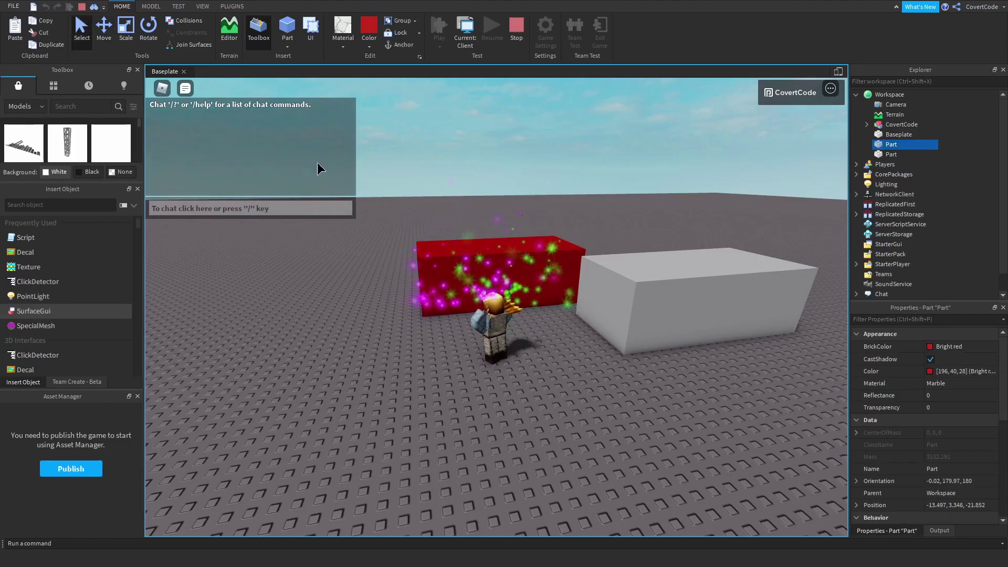
# Lift the red block with the Move tool to a height of about 24 studs and let it fall.
pyautogui.click(99, 33)
pyautogui.moveTo(503, 172); pyautogui.dragTo(496, 131)
pyautogui.moveTo(502, 172); pyautogui.dragTo(499, 131, button='right')
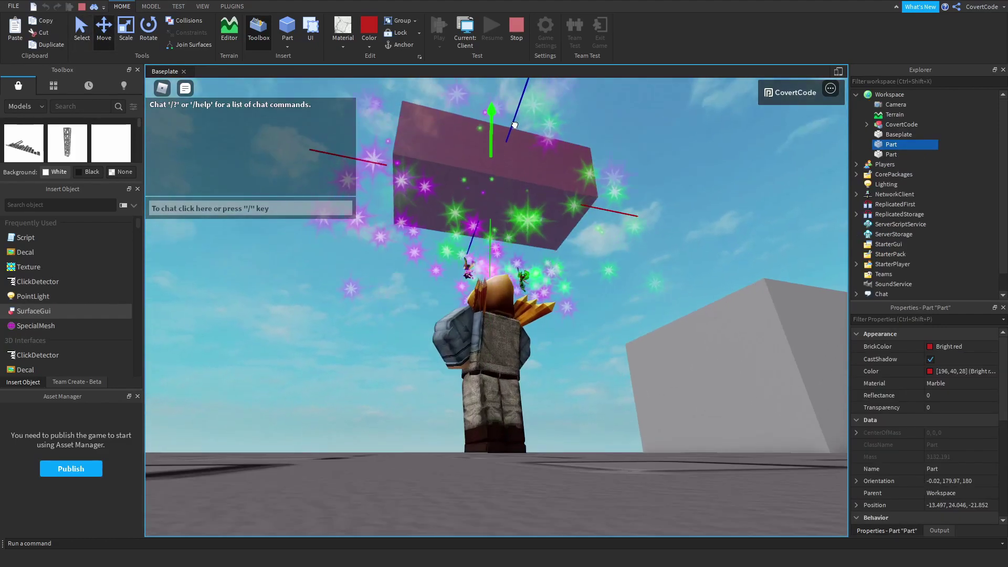
pyautogui.moveTo(496, 131); pyautogui.dragTo(496, 125)
pyautogui.click(647, 128)
pyautogui.moveTo(648, 128); pyautogui.dragTo(646, 150, button='right')
pyautogui.click(535, 137)
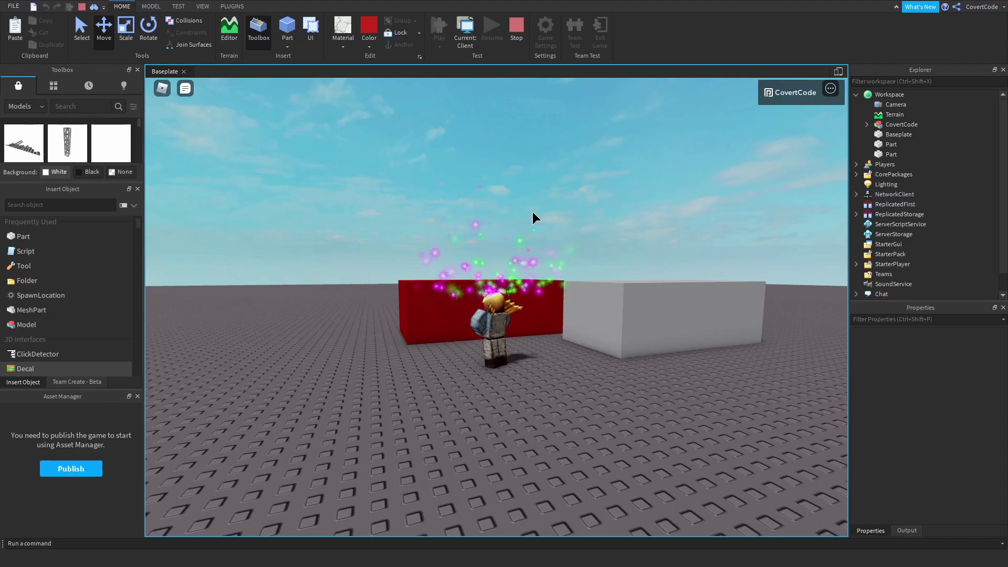
# Raise the red block to about 24 studs once more to test its fall, and stop the playtest.
pyautogui.click(486, 244)
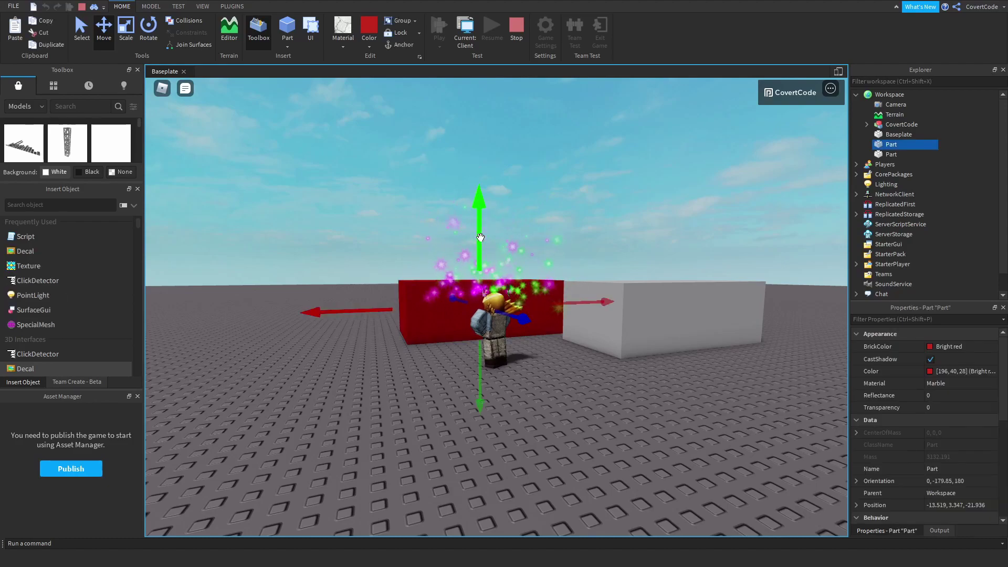
pyautogui.moveTo(486, 244); pyautogui.dragTo(479, 91)
pyautogui.moveTo(543, 113); pyautogui.dragTo(546, 167, button='right')
pyautogui.moveTo(492, 217); pyautogui.dragTo(499, 118)
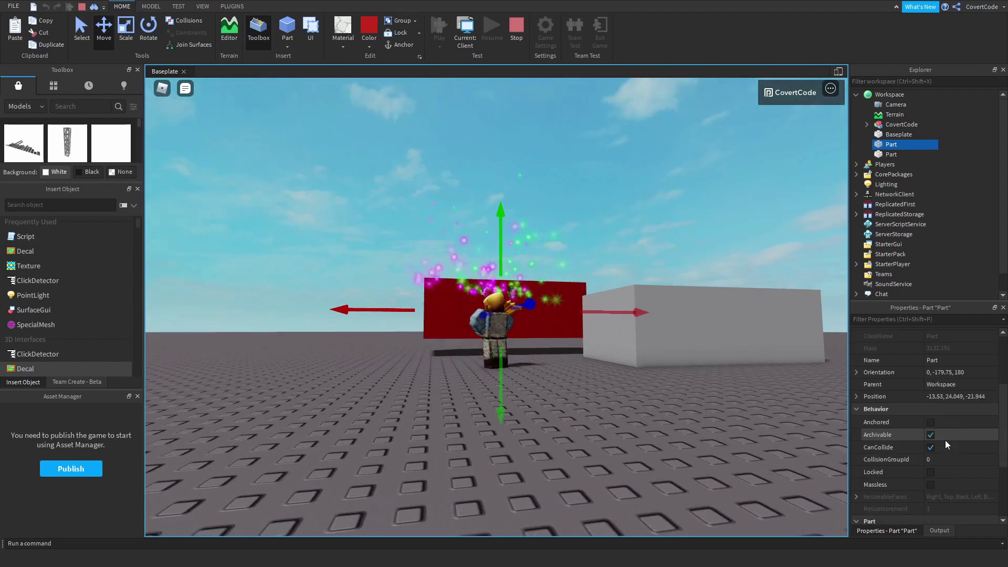
pyautogui.scroll(-3, 945, 440)
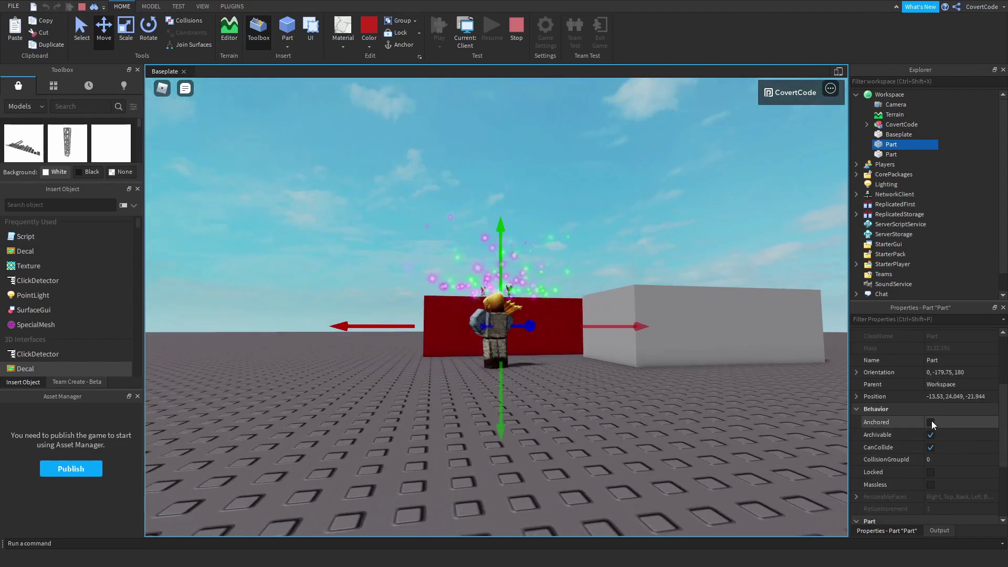
pyautogui.click(507, 48)
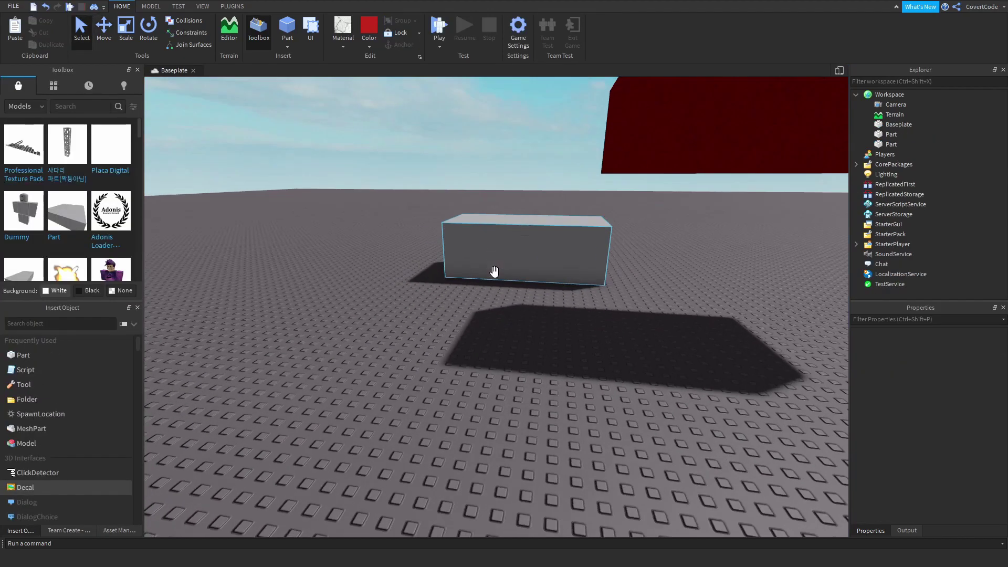
# Anchor the floating red block through its Behavior properties and deselect it.
pyautogui.press('s')
pyautogui.moveTo(493, 272); pyautogui.dragTo(494, 271, button='right')
pyautogui.press('a')
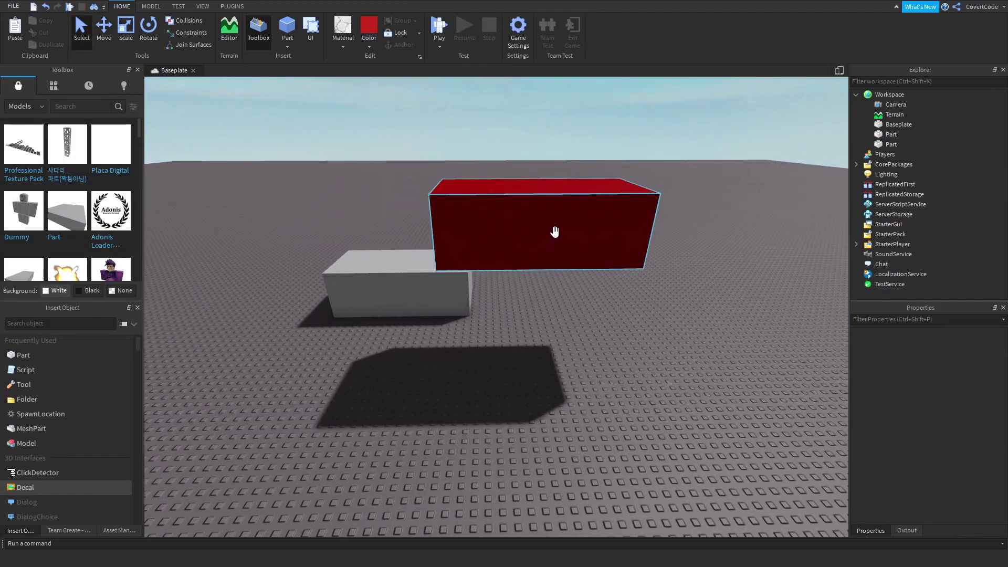
pyautogui.click(555, 232)
pyautogui.scroll(-3, 948, 434)
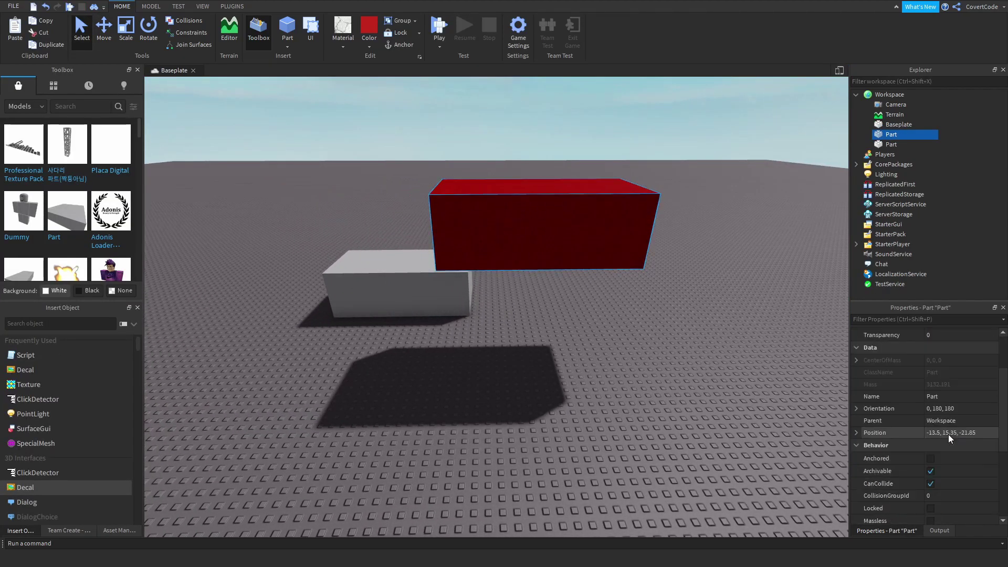
pyautogui.click(892, 421)
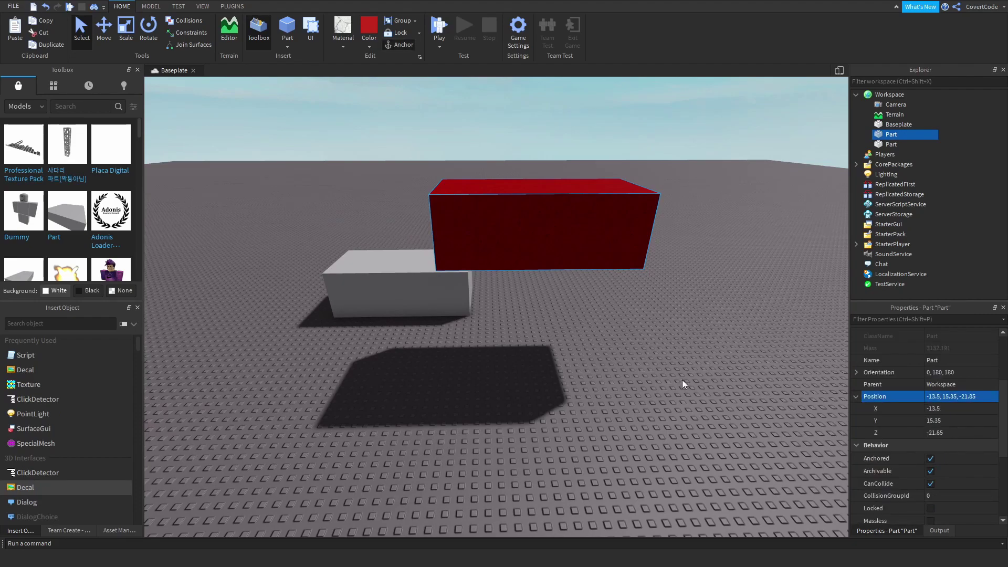
pyautogui.click(600, 377)
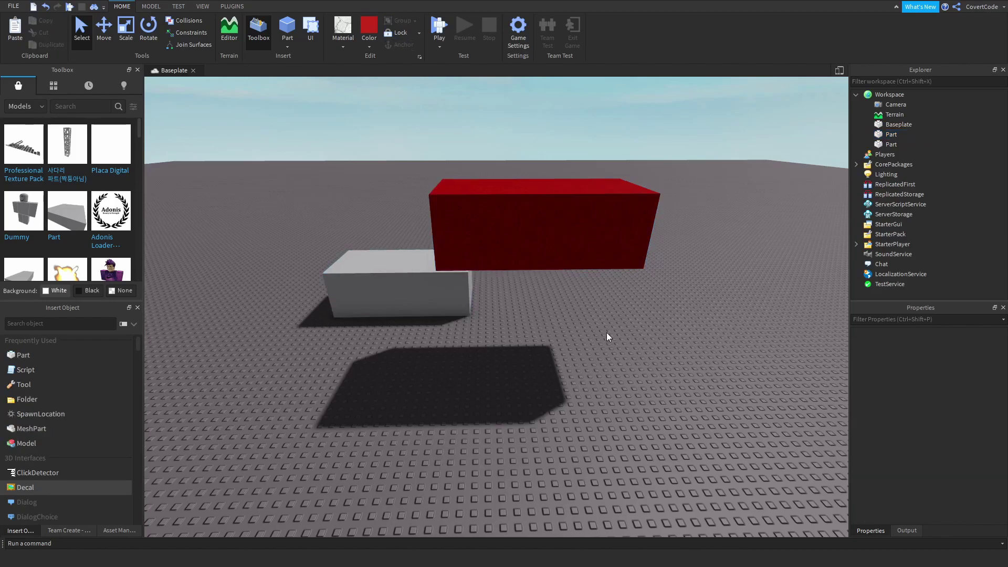
# Select the anchored red block, lock it, and deselect it.
pyautogui.moveTo(606, 332); pyautogui.dragTo(605, 332, button='right')
pyautogui.press('d')
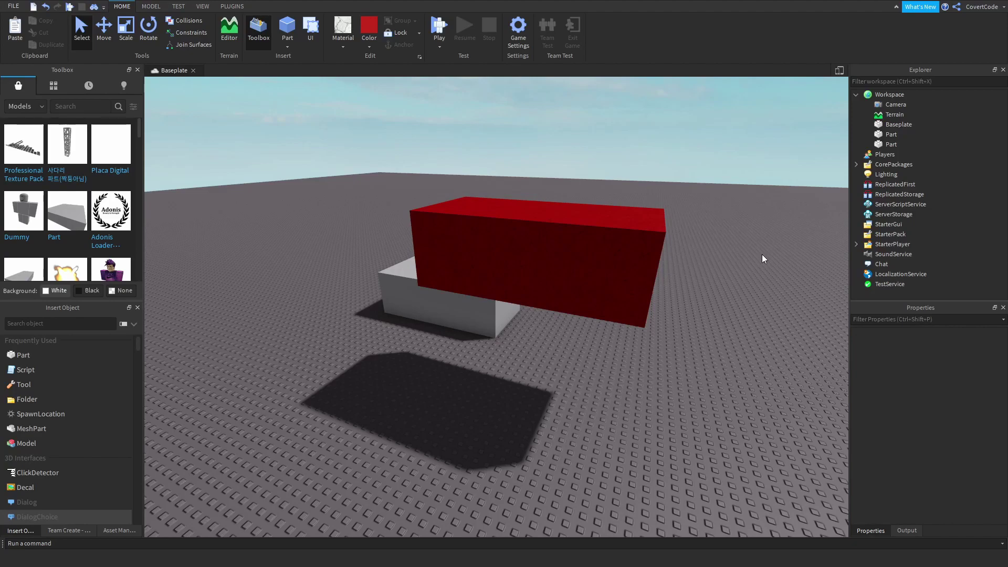
pyautogui.click(656, 236)
pyautogui.press('a')
pyautogui.moveTo(567, 155); pyautogui.dragTo(576, 154, button='right')
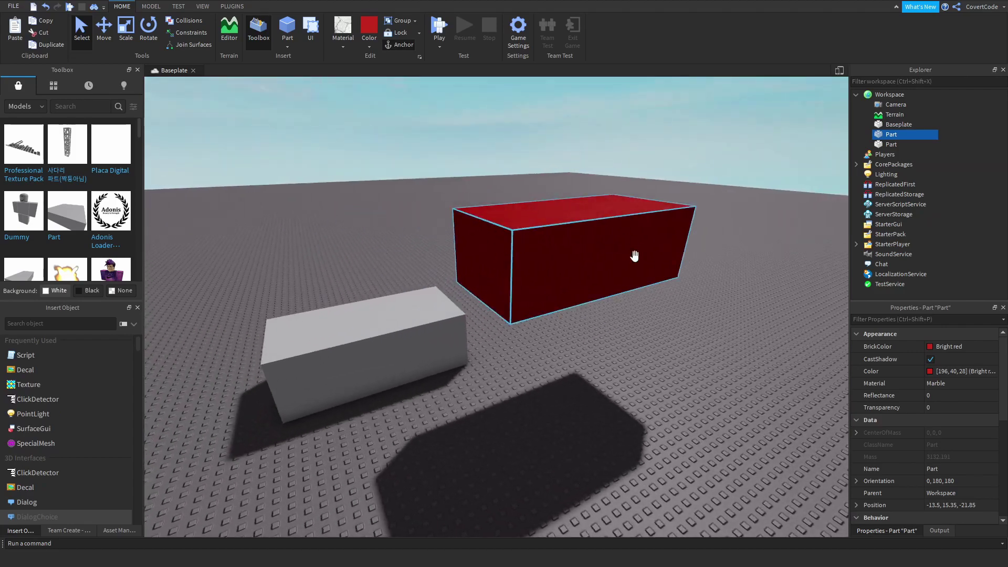
pyautogui.press('d')
pyautogui.moveTo(655, 236); pyautogui.dragTo(630, 232, button='right')
pyautogui.press('d')
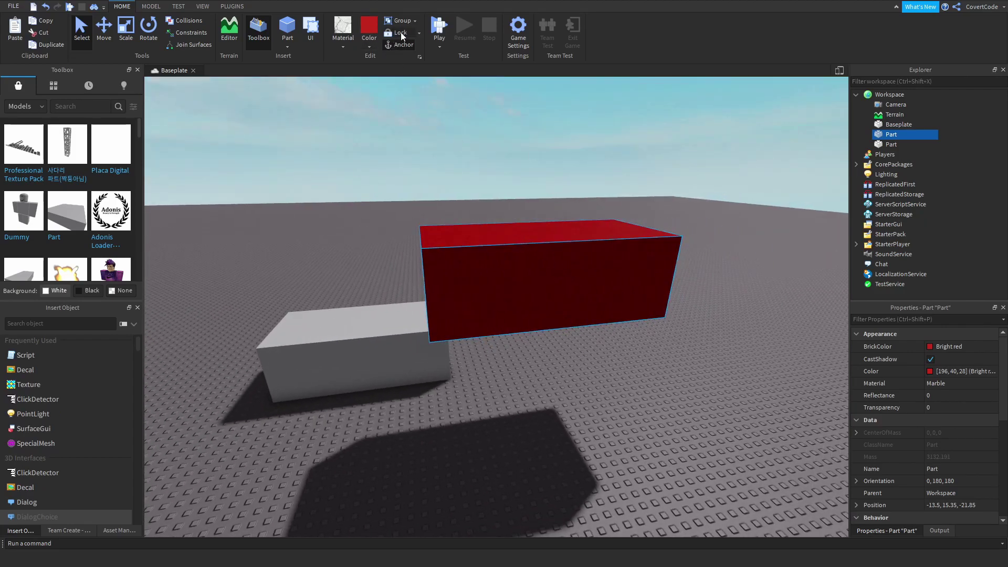
pyautogui.click(395, 33)
pyautogui.click(713, 370)
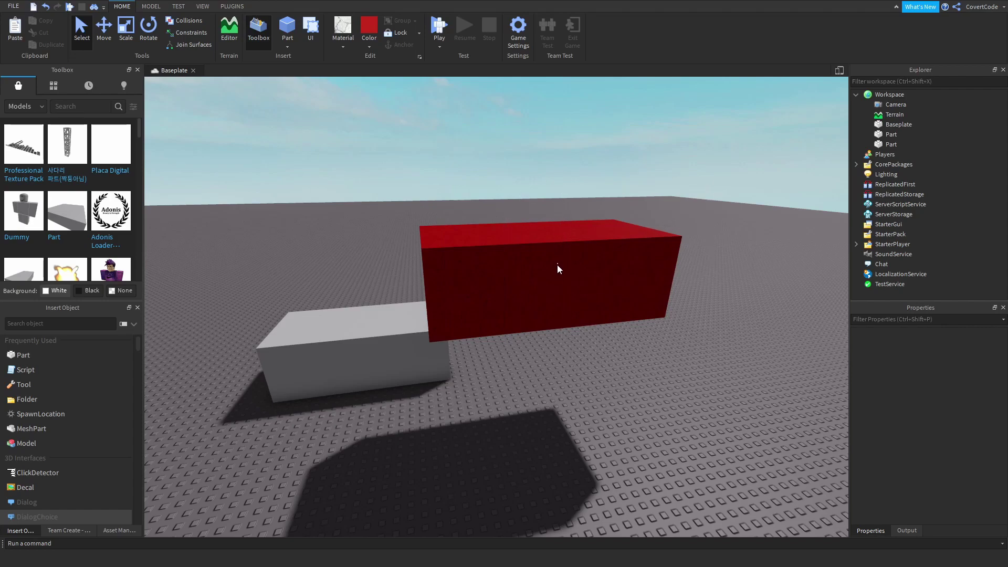
# Move the grey block up against the front of the locked red block.
pyautogui.press('a')
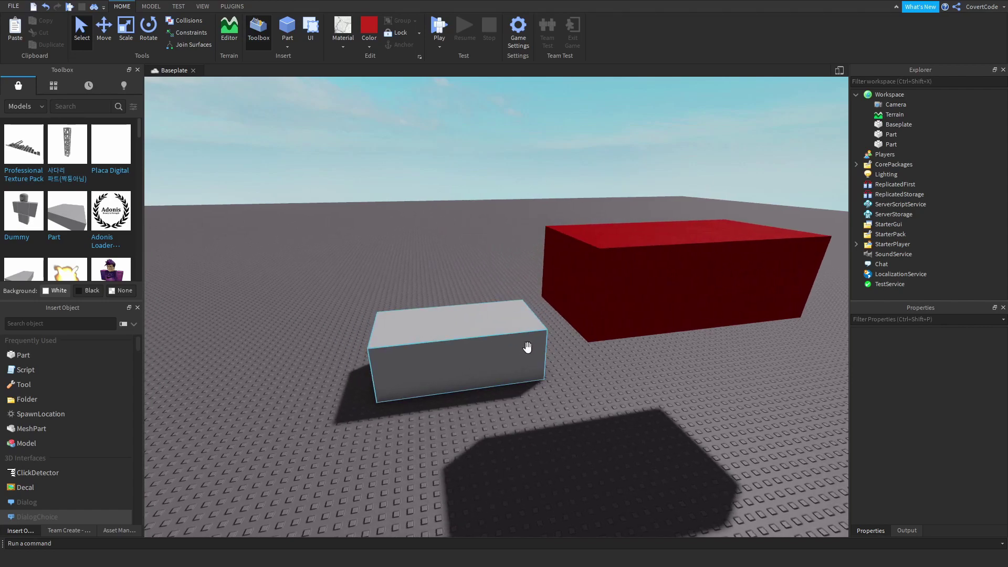
pyautogui.moveTo(459, 343); pyautogui.dragTo(695, 277)
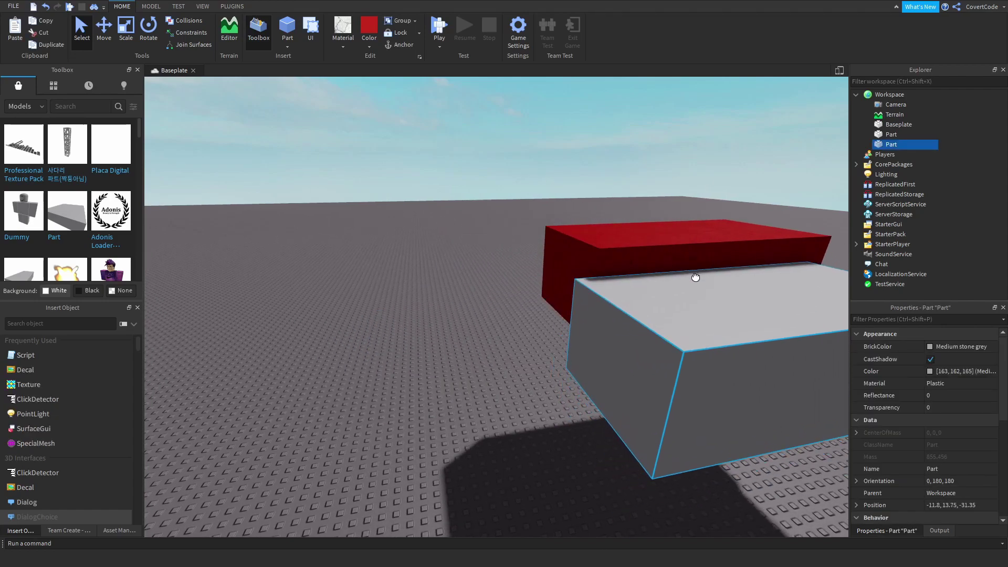
pyautogui.press('d')
pyautogui.press('a')
pyautogui.hotkey('ctrl', 'z')
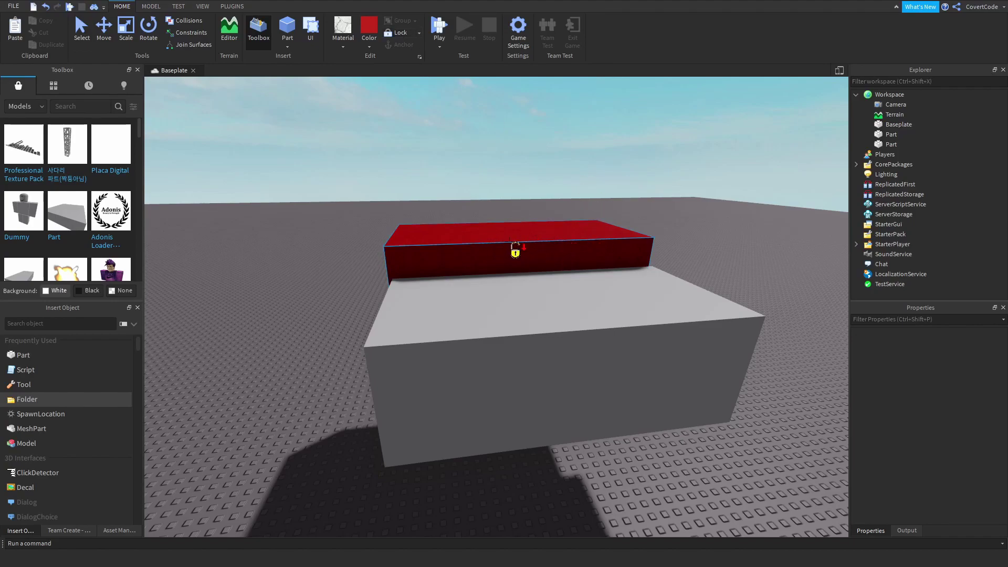
# Unlock the red block and move both blocks down onto the baseplate, with the red one in front of the grey one.
pyautogui.click(547, 222)
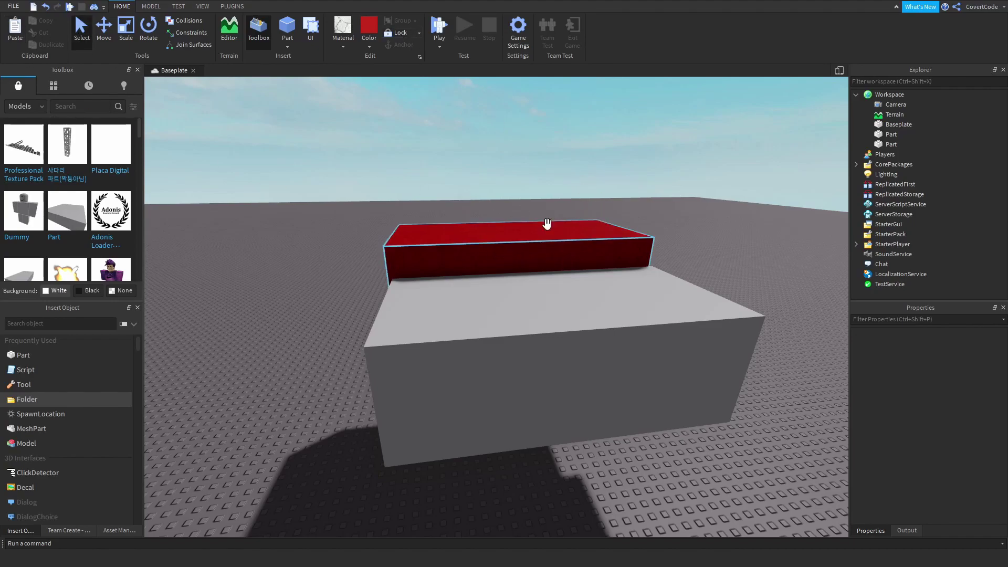
pyautogui.moveTo(486, 250); pyautogui.dragTo(719, 286)
pyautogui.moveTo(715, 335); pyautogui.dragTo(639, 309)
pyautogui.moveTo(753, 249); pyautogui.dragTo(627, 385)
pyautogui.click(606, 441)
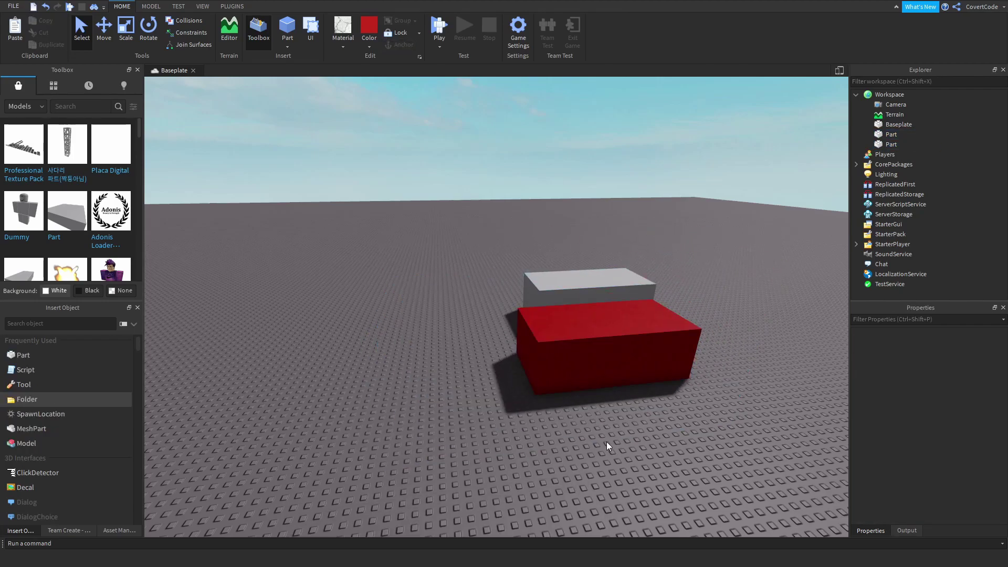
# Open the Terrain Editor and dock it below the viewport.
pyautogui.moveTo(581, 420); pyautogui.dragTo(420, 315, button='right')
pyautogui.scroll(-3, 469, 398)
pyautogui.scroll(-5, 354, 209)
pyautogui.moveTo(396, 254); pyautogui.dragTo(370, 229, button='right')
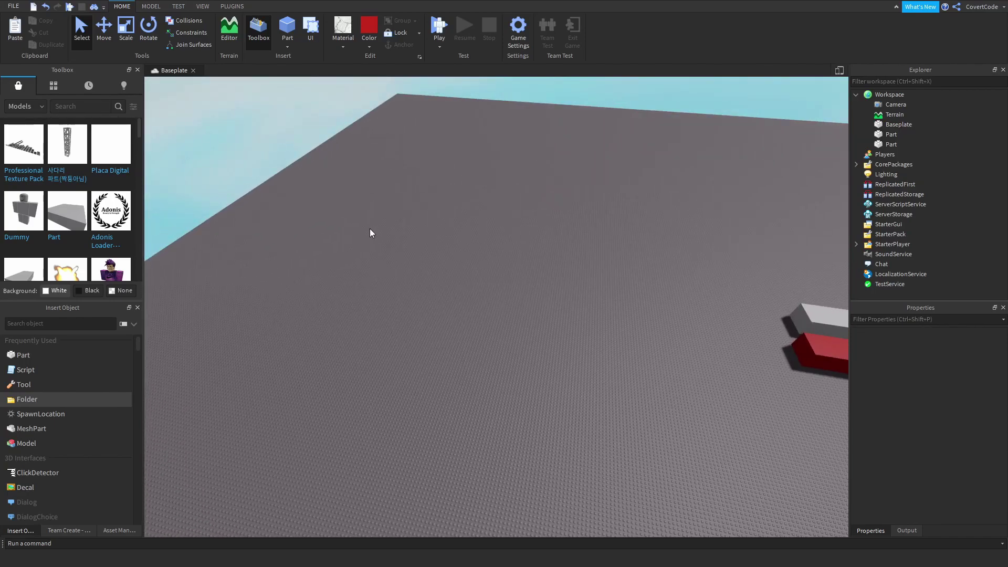
pyautogui.click(232, 32)
pyautogui.moveTo(926, 311); pyautogui.dragTo(469, 445)
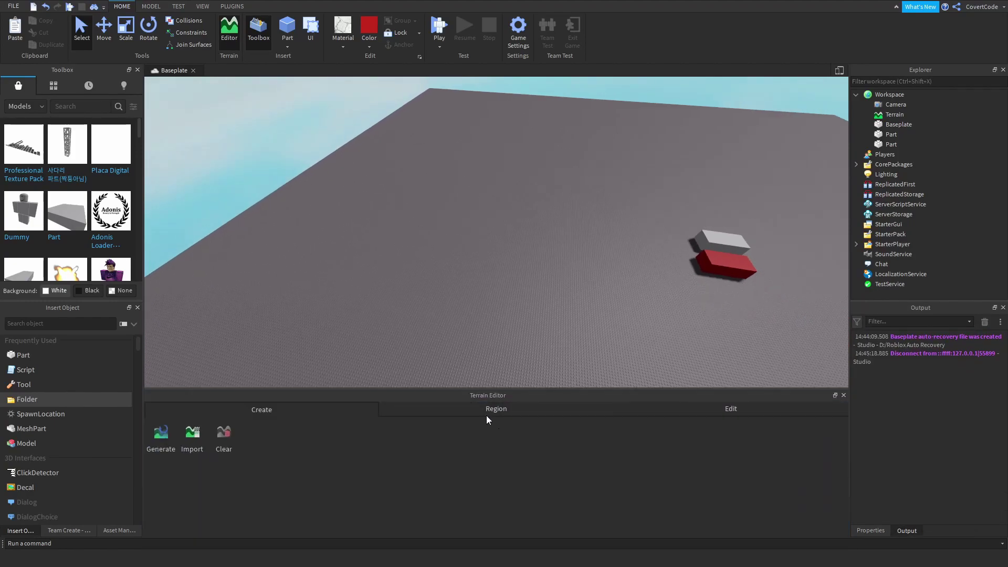
# Look through the Terrain Editor's Region and Create tools and view the whole baseplate from farther away.
pyautogui.moveTo(560, 304); pyautogui.dragTo(605, 292, button='right')
pyautogui.press('d')
pyautogui.press('s')
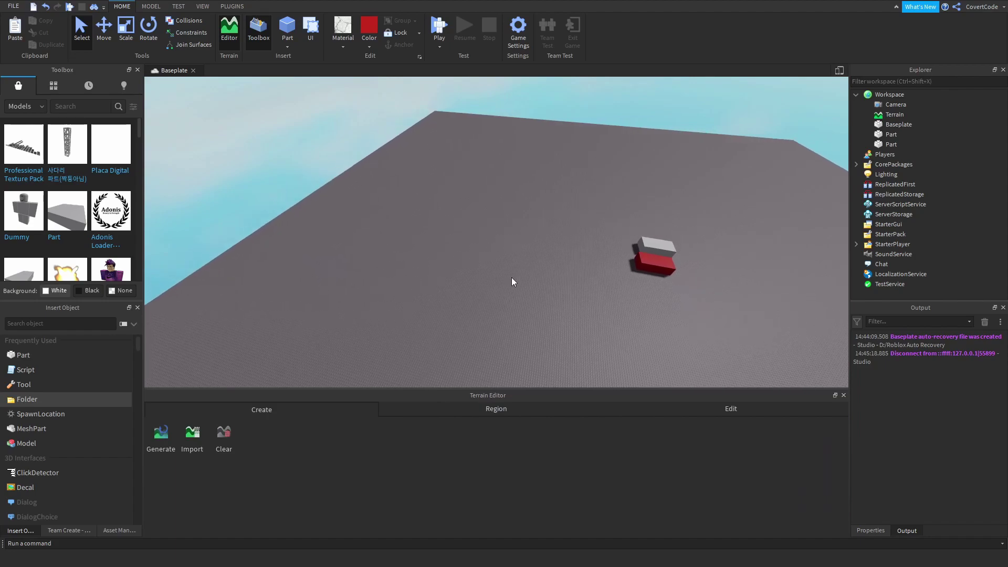
pyautogui.moveTo(511, 282); pyautogui.dragTo(258, 407, button='right')
pyautogui.click(496, 409)
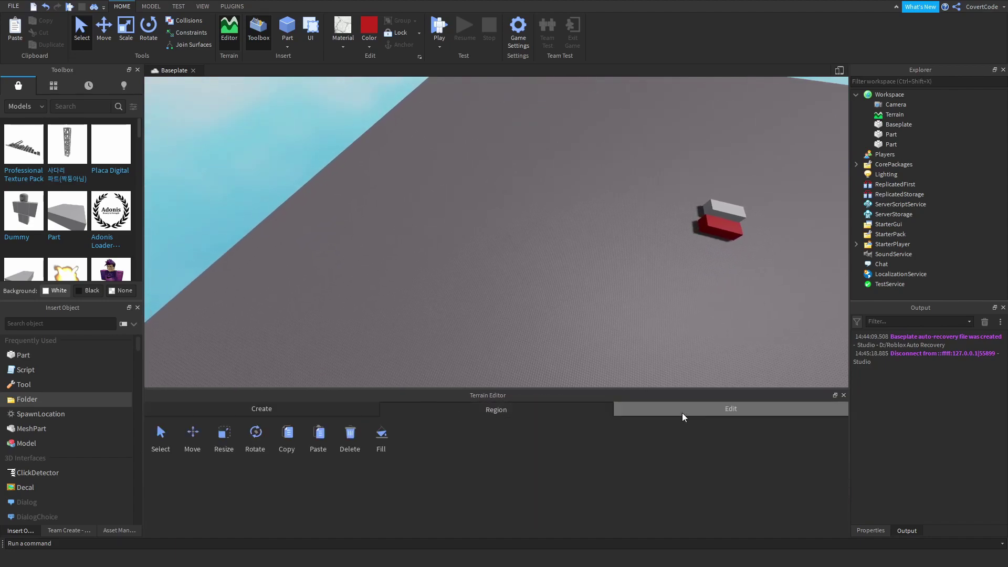
pyautogui.click(334, 408)
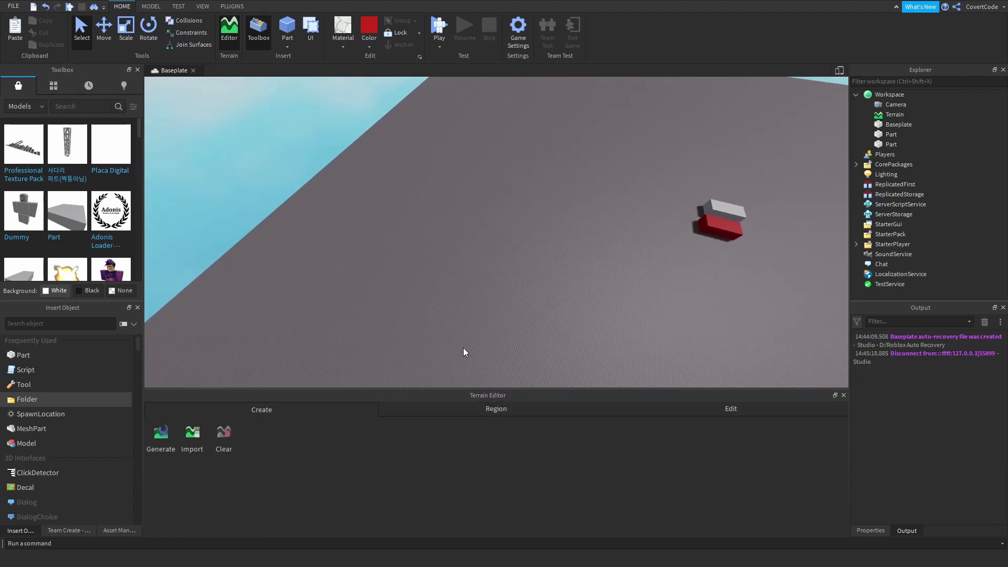
pyautogui.moveTo(463, 347); pyautogui.dragTo(242, 339, button='right')
pyautogui.press('s')
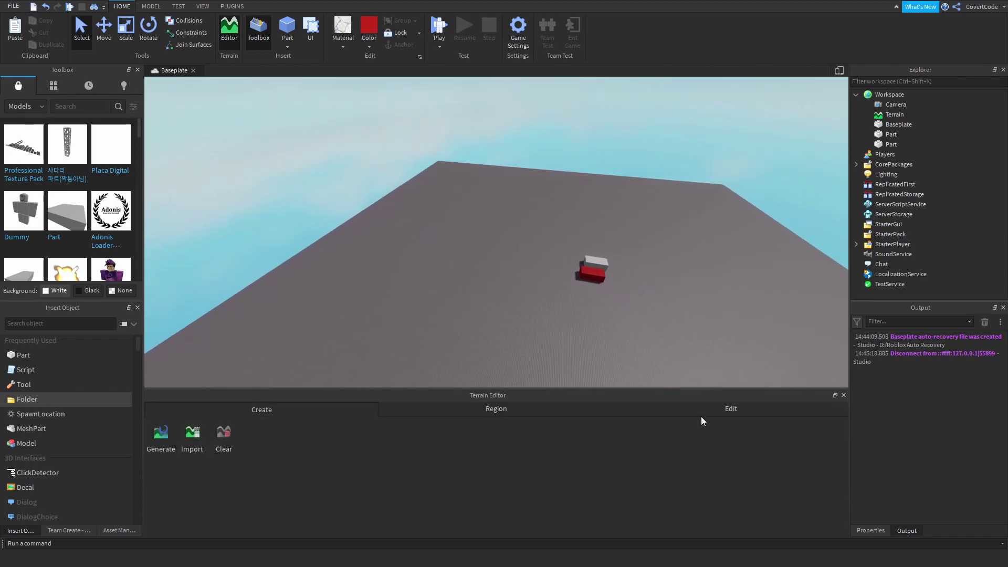
pyautogui.moveTo(423, 357); pyautogui.dragTo(368, 336, button='right')
pyautogui.press('w')
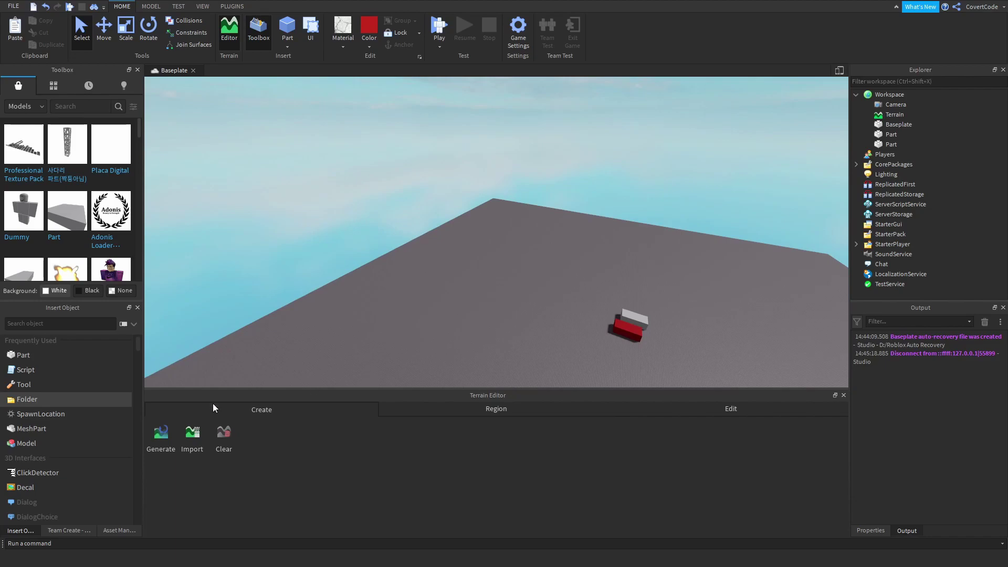
# Generate 1024 × 512 × 1024 terrain at the origin with the Plains, Mountains and Hills biomes and seed 618033988.
pyautogui.click(154, 432)
pyautogui.press('s')
pyautogui.moveTo(270, 369); pyautogui.dragTo(364, 326, button='right')
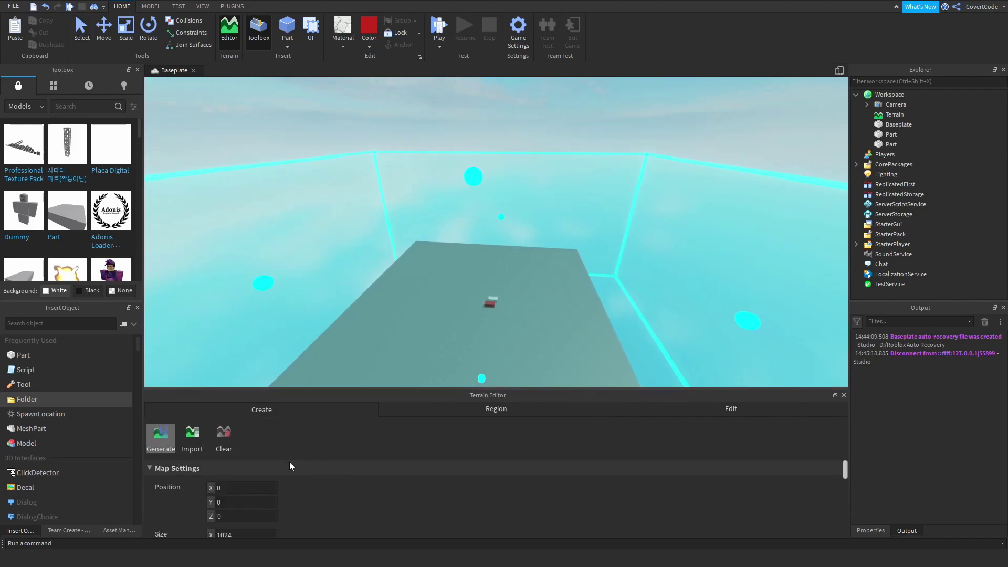
pyautogui.scroll(-10, 314, 481)
pyautogui.click(535, 524)
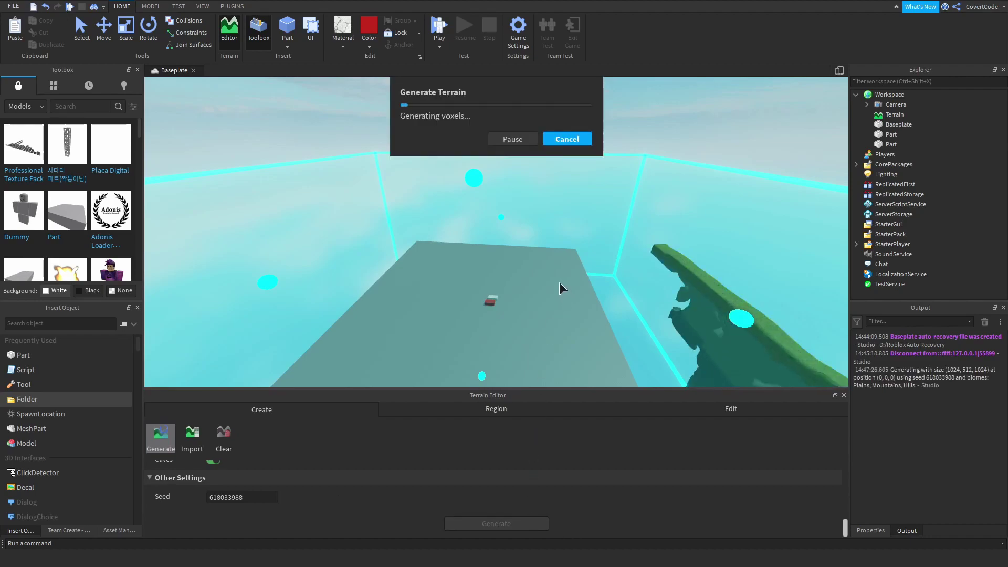
pyautogui.moveTo(543, 279); pyautogui.dragTo(543, 276, button='right')
pyautogui.press('w')
pyautogui.press('d')
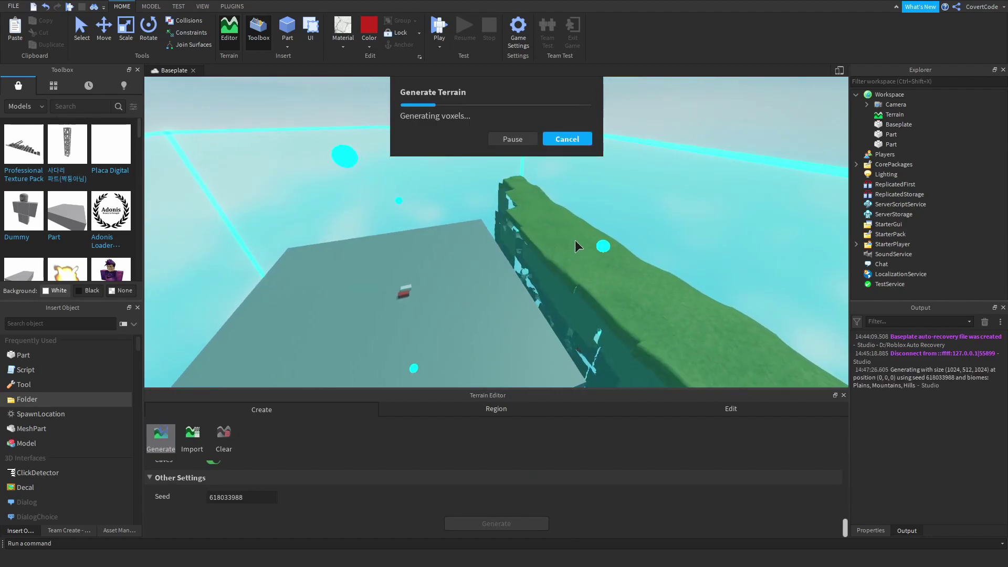
pyautogui.press('w')
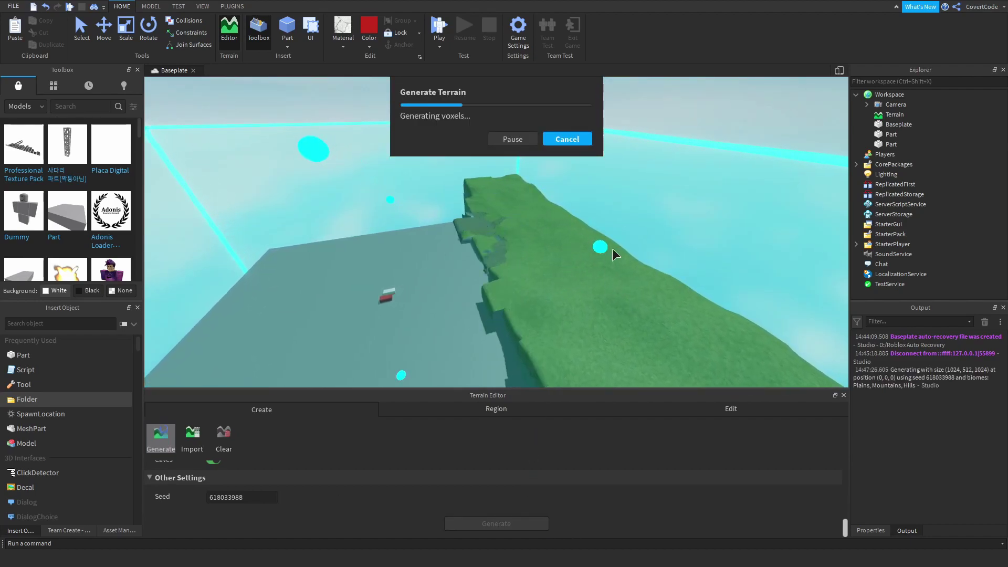
pyautogui.press('w')
pyautogui.moveTo(617, 296); pyautogui.dragTo(615, 284, button='right')
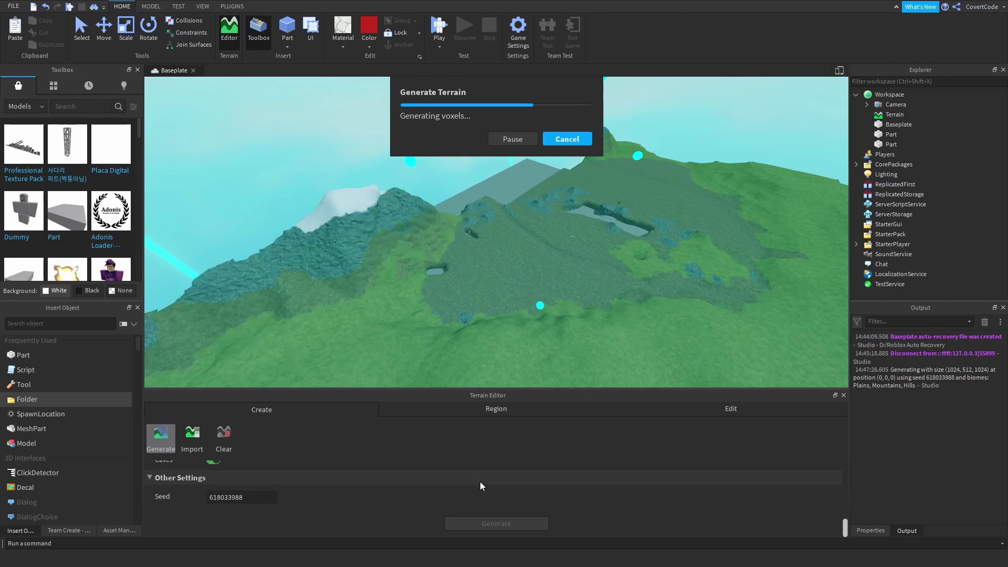
# Review the terrain generation settings and exclude Hills from the selected biomes.
pyautogui.scroll(5, 494, 488)
pyautogui.scroll(3, 637, 495)
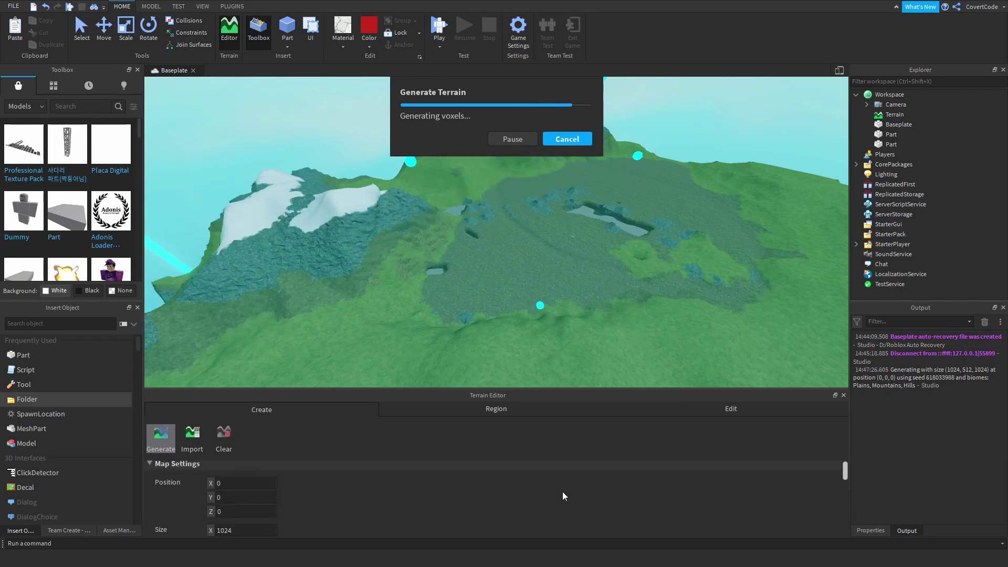
pyautogui.scroll(-3, 225, 502)
pyautogui.scroll(3, 229, 502)
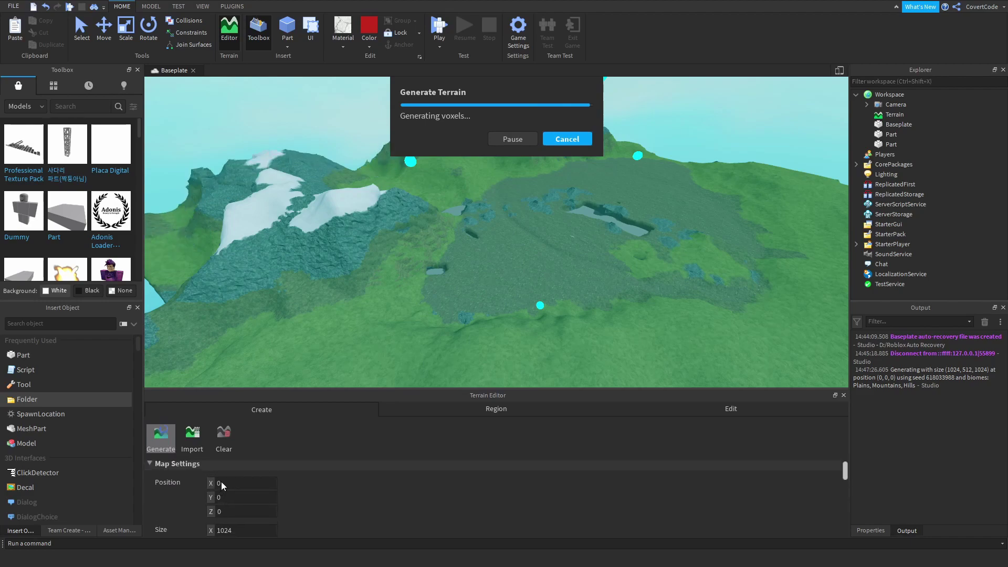
pyautogui.scroll(-6, 223, 482)
pyautogui.scroll(-3, 231, 489)
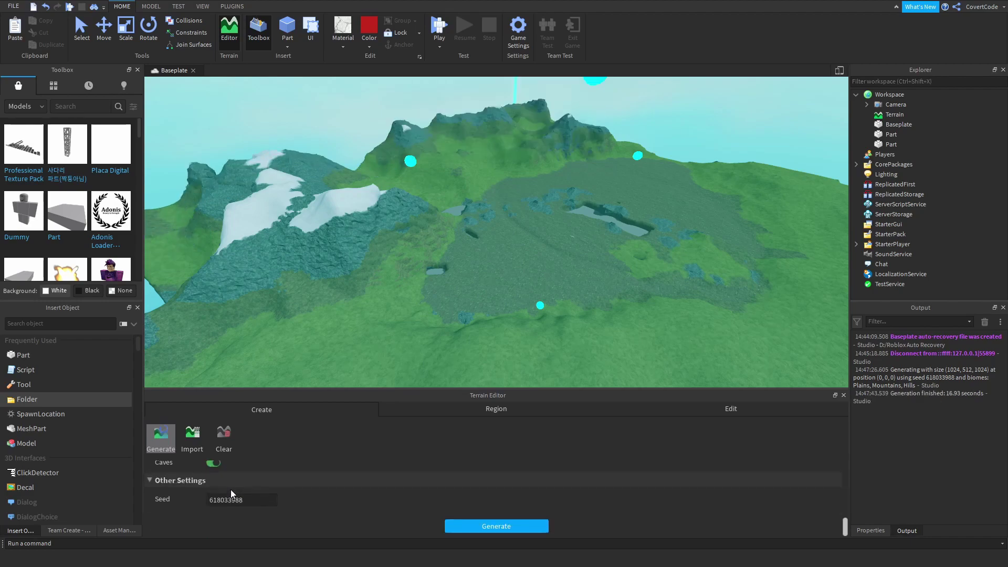
pyautogui.scroll(4, 219, 498)
pyautogui.scroll(-2, 220, 483)
pyautogui.click(219, 467)
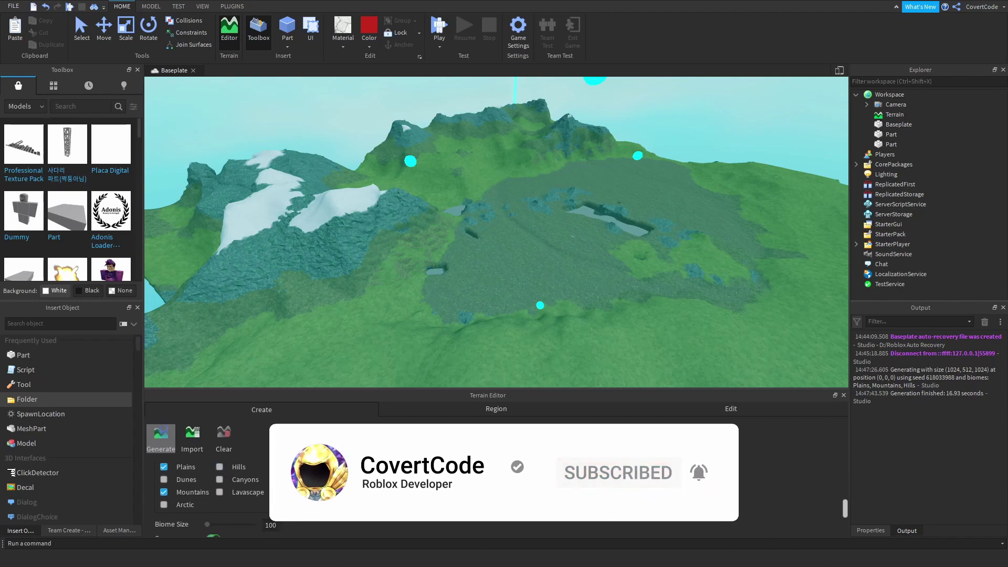
pyautogui.moveTo(310, 214); pyautogui.dragTo(413, 263, button='right')
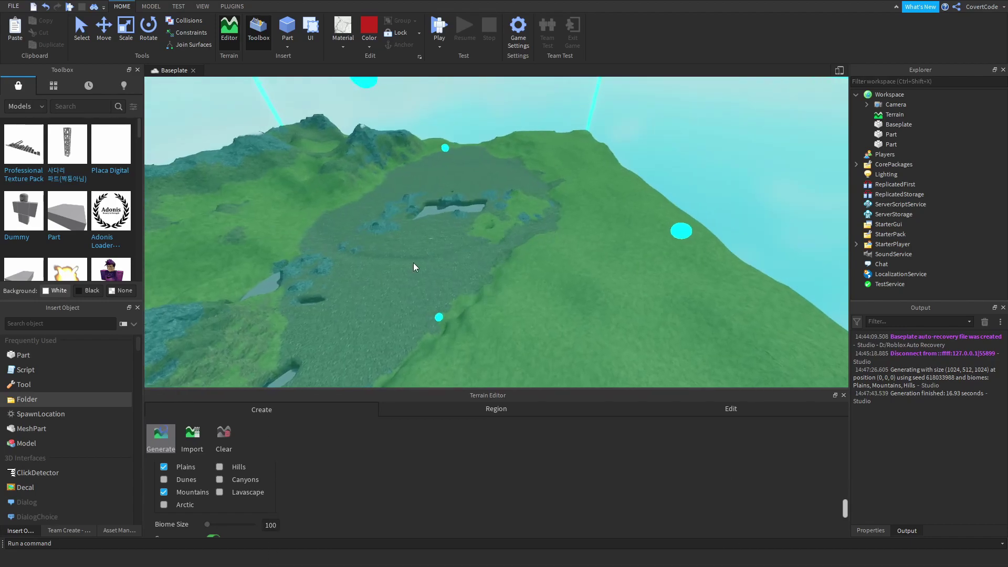
# Build a winding grass ridge and a mound on the gravel plain using the Add brush with base size 6.
pyautogui.click(727, 408)
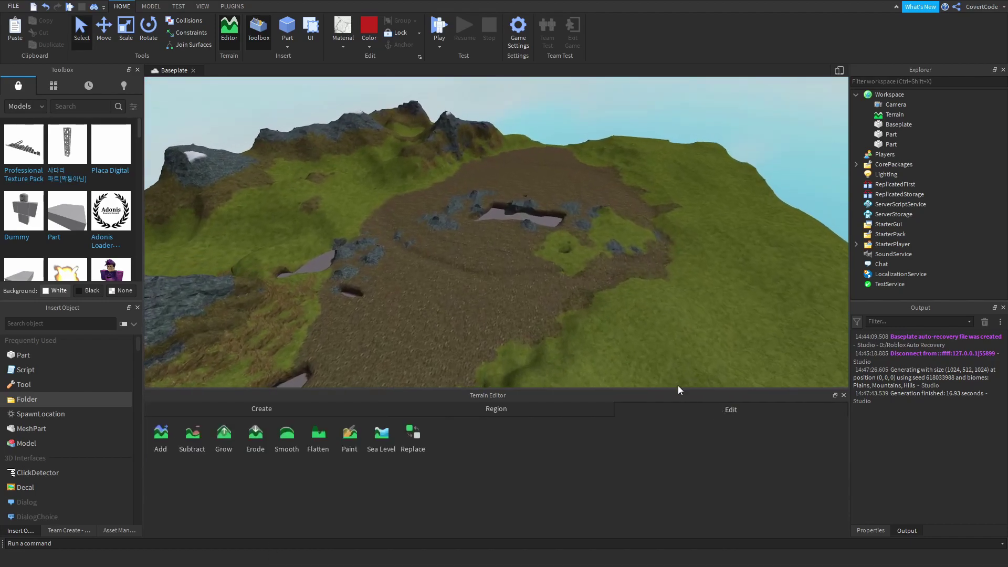
pyautogui.press('w')
pyautogui.moveTo(247, 325); pyautogui.dragTo(248, 323, button='right')
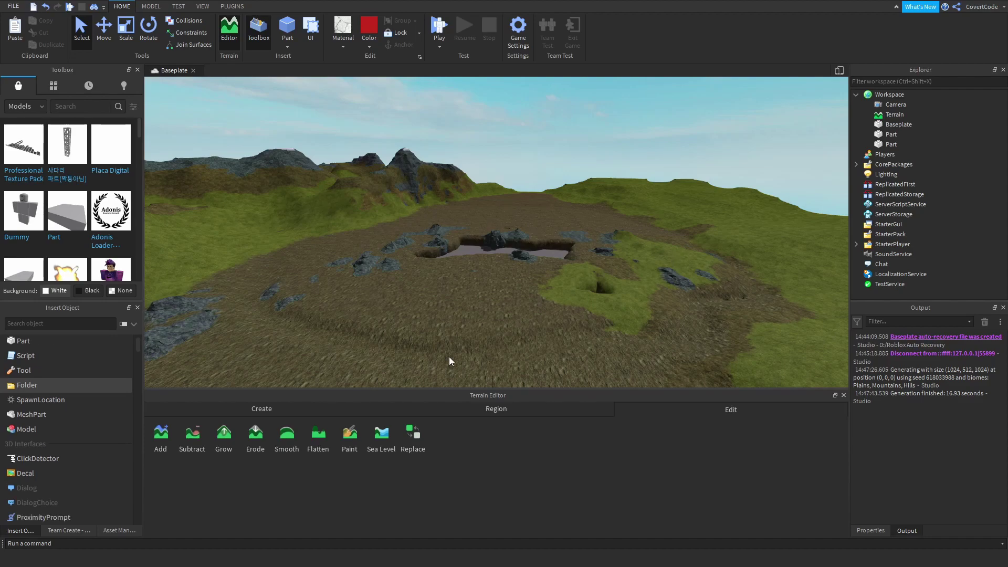
pyautogui.scroll(5, 444, 314)
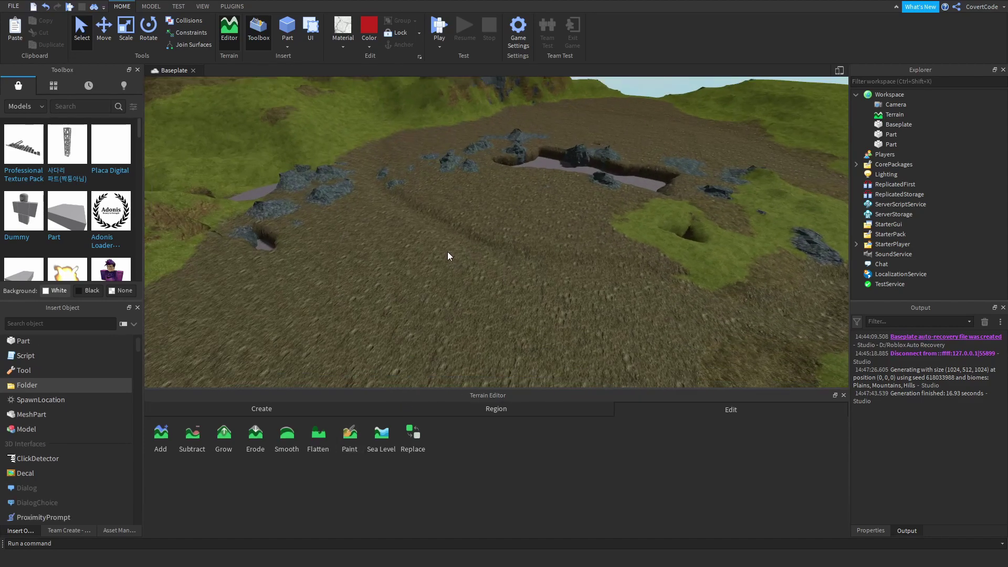
pyautogui.moveTo(543, 208); pyautogui.dragTo(543, 207, button='right')
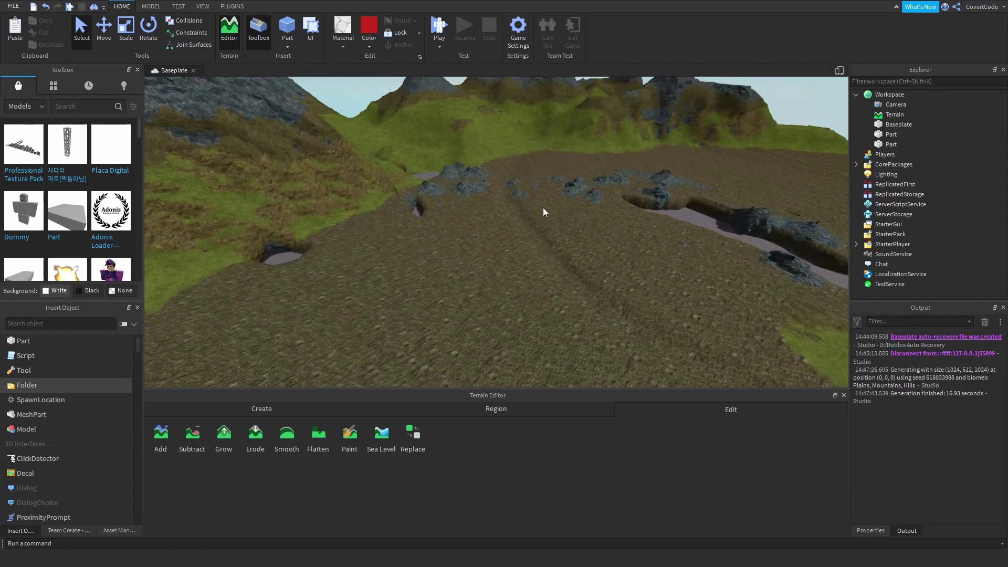
pyautogui.press('e')
pyautogui.click(160, 435)
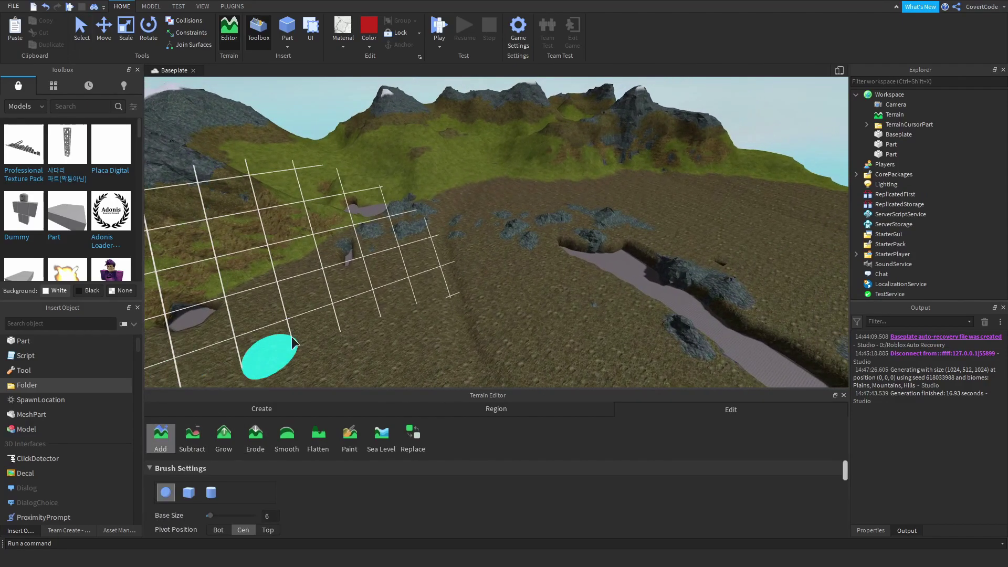
pyautogui.scroll(5, 333, 320)
pyautogui.moveTo(455, 284)
pyautogui.mouseDown()
pyautogui.moveTo(574, 214)
pyautogui.moveTo(382, 157)
pyautogui.moveTo(349, 202)
pyautogui.moveTo(566, 241)
pyautogui.moveTo(542, 295)
pyautogui.moveTo(519, 280)
pyautogui.moveTo(557, 289)
pyautogui.moveTo(558, 307)
pyautogui.moveTo(459, 295)
pyautogui.mouseUp()
pyautogui.press('d')
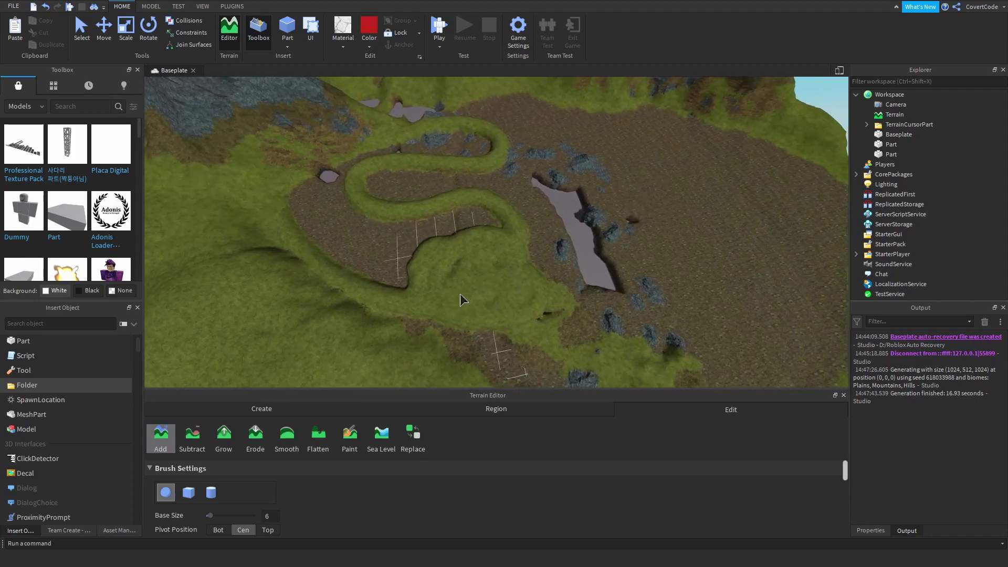
# Carve grooves into the added grass mound and cut a hole in the hillside with the Subtract brush.
pyautogui.moveTo(355, 380); pyautogui.dragTo(308, 329, button='right')
pyautogui.click(203, 430)
pyautogui.moveTo(336, 273); pyautogui.dragTo(362, 325, button='right')
pyautogui.moveTo(420, 294)
pyautogui.mouseDown()
pyautogui.moveTo(398, 302)
pyautogui.moveTo(477, 216)
pyautogui.moveTo(506, 162)
pyautogui.mouseUp()
pyautogui.moveTo(779, 145); pyautogui.dragTo(734, 179, button='right')
pyautogui.moveTo(703, 210)
pyautogui.mouseDown()
pyautogui.moveTo(684, 226)
pyautogui.moveTo(643, 159)
pyautogui.moveTo(606, 145)
pyautogui.mouseUp()
pyautogui.press('d')
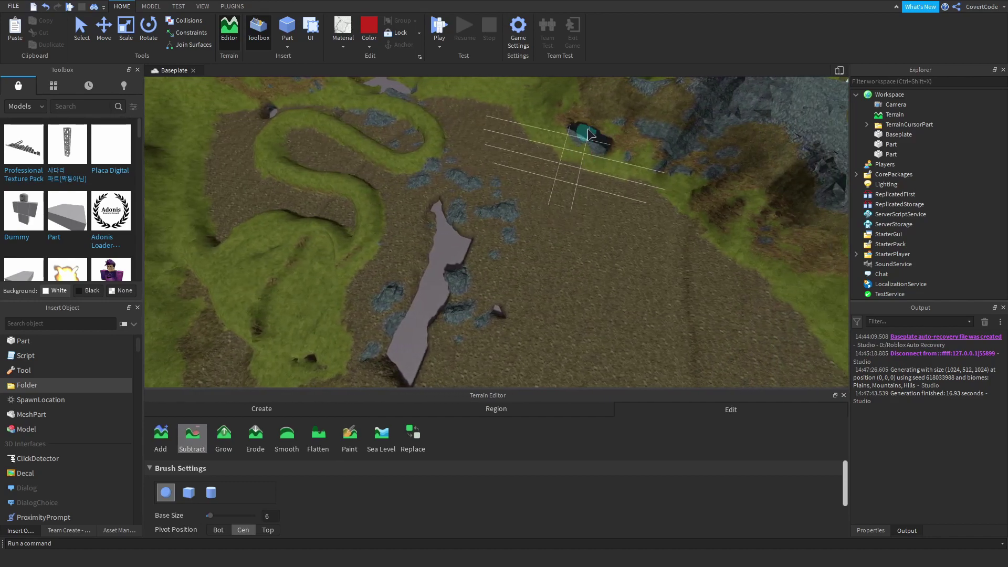
# Raise a tall lump of terrain on the open gravel plain with the Grow brush at strength 1.
pyautogui.click(225, 440)
pyautogui.moveTo(547, 307); pyautogui.dragTo(563, 259)
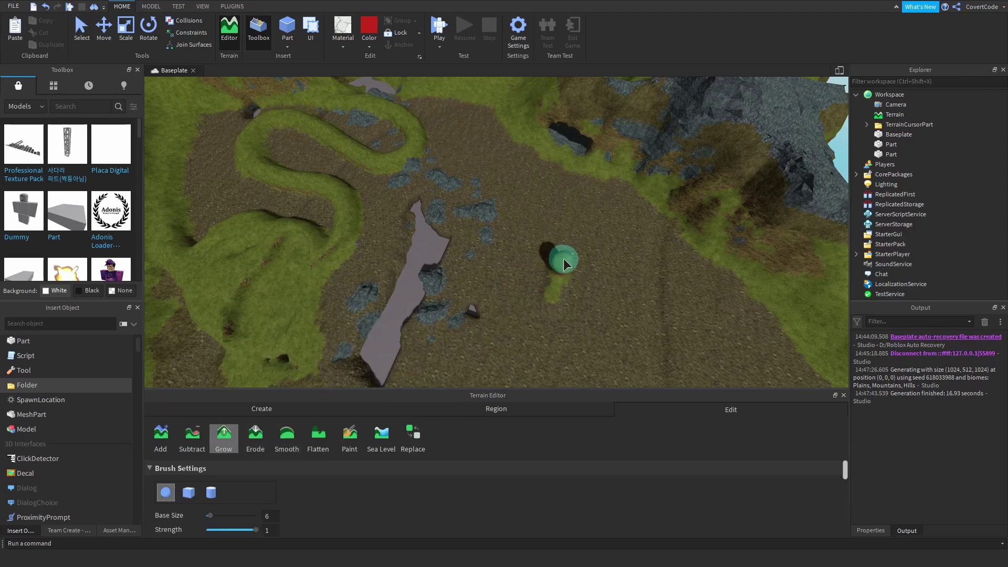
pyautogui.moveTo(563, 258)
pyautogui.mouseDown(button='right')
pyautogui.moveTo(553, 277)
pyautogui.moveTo(462, 245)
pyautogui.moveTo(443, 259)
pyautogui.moveTo(483, 242)
pyautogui.mouseUp(button='right')
# Erode a round hole into the grassy hillside beside the carved opening.
pyautogui.press('w')
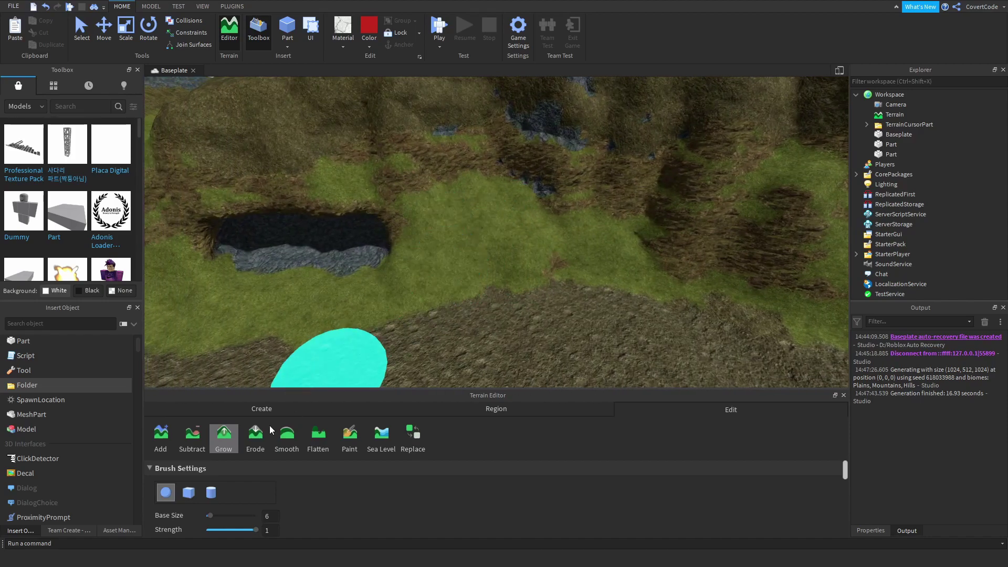
pyautogui.click(256, 436)
pyautogui.click(487, 234)
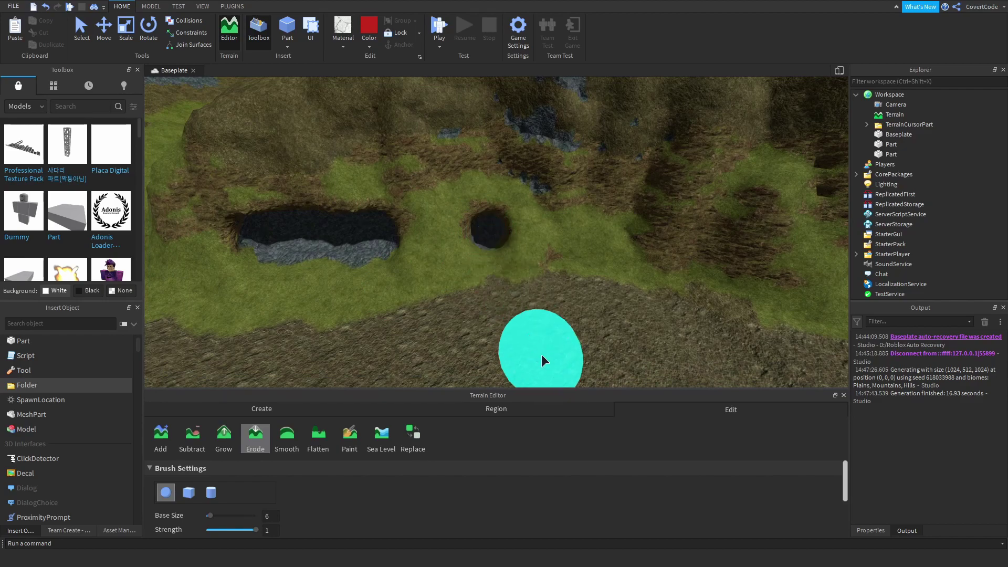
# Use the Smooth brush at strength 1 on the round hole in the hillside and inspect it from the side.
pyautogui.click(286, 437)
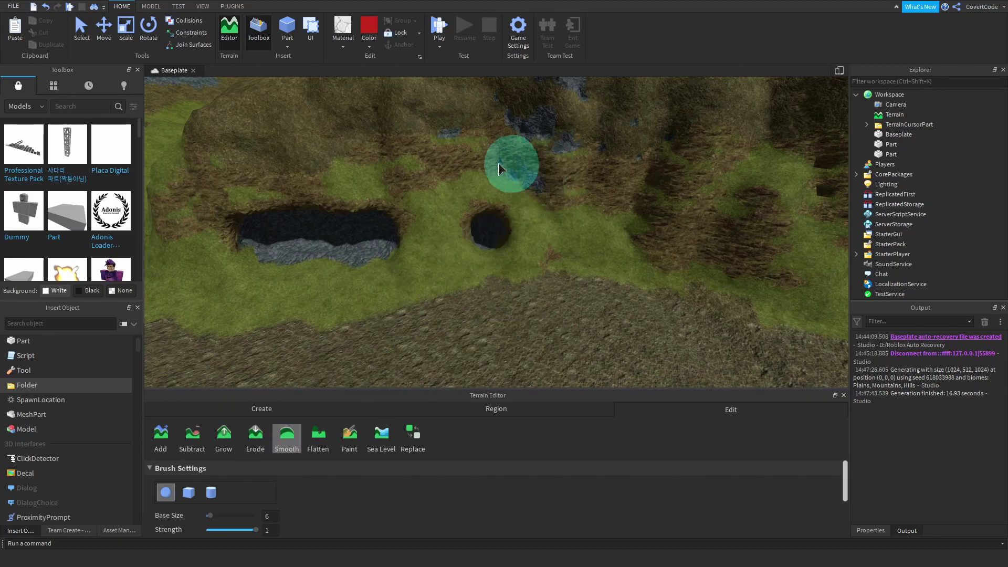
pyautogui.press('a')
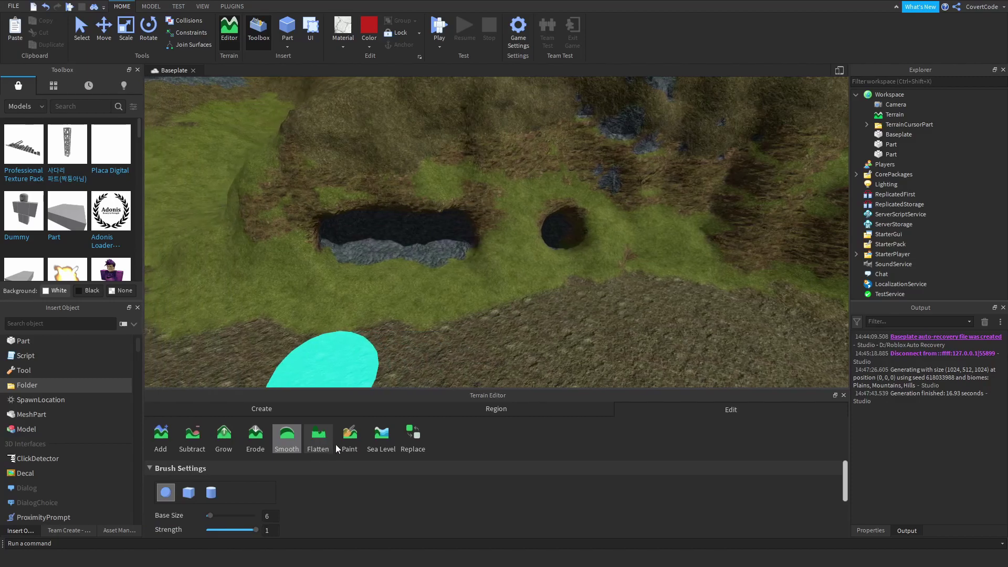
pyautogui.moveTo(335, 313); pyautogui.dragTo(335, 313, button='right')
pyautogui.press('a')
pyautogui.moveTo(523, 309); pyautogui.dragTo(522, 309, button='right')
pyautogui.press('d')
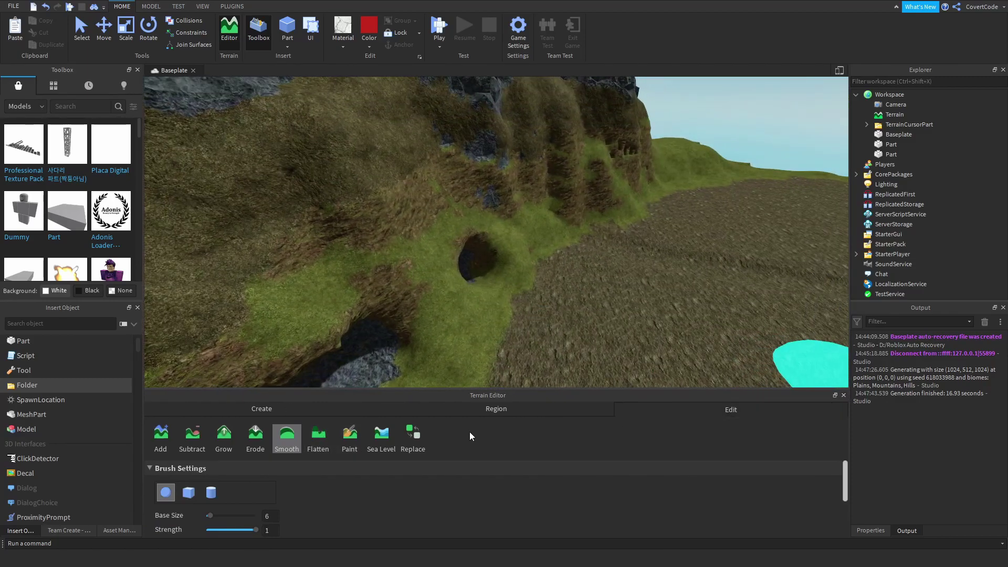
# Select a rectangular terrain region on the gravel ground in front of the hillside holes.
pyautogui.click(508, 408)
pyautogui.click(161, 439)
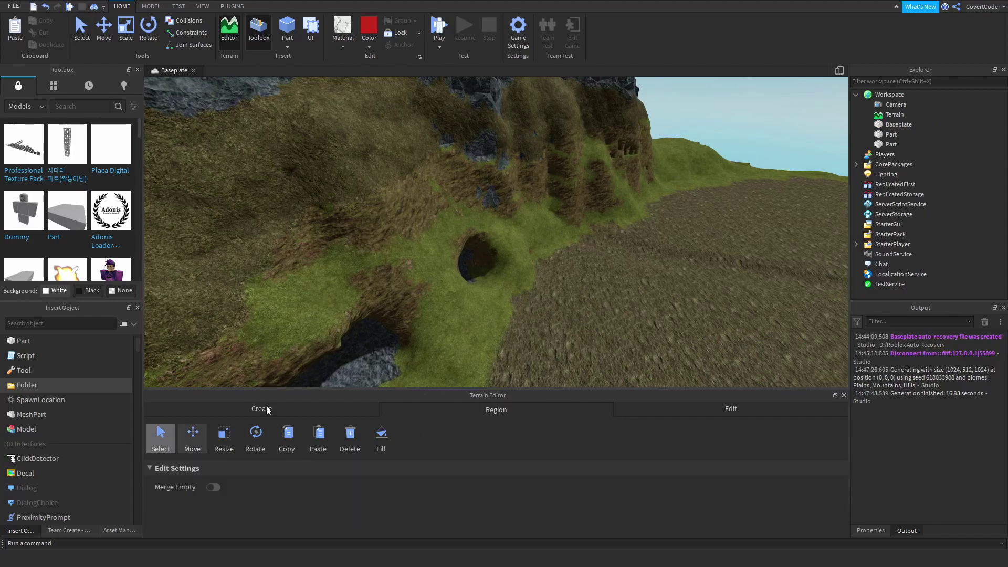
pyautogui.moveTo(571, 254); pyautogui.dragTo(690, 335)
pyautogui.moveTo(690, 335); pyautogui.dragTo(689, 335, button='right')
pyautogui.moveTo(690, 336); pyautogui.dragTo(745, 332)
pyautogui.press('d')
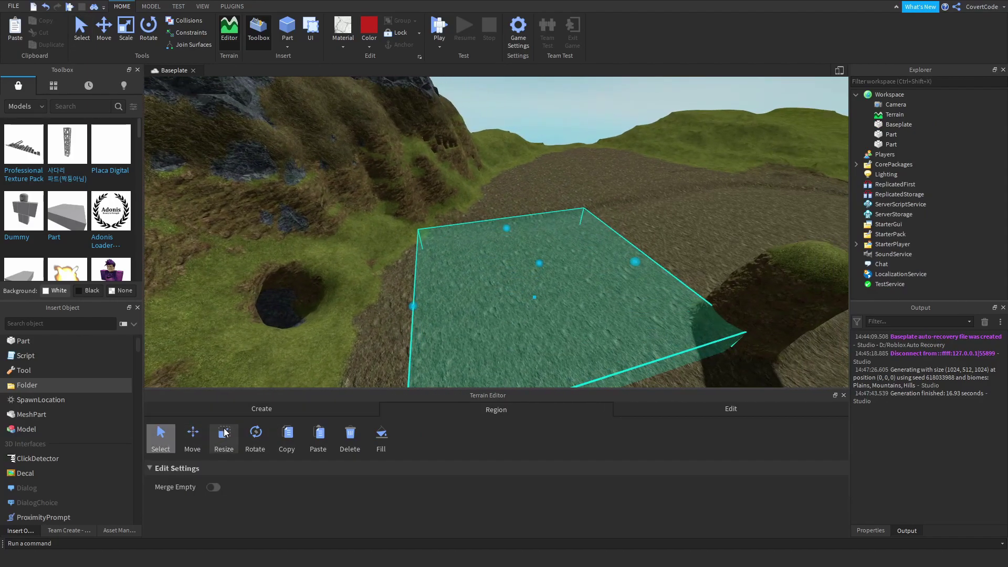
# Lift the selected gravel region above the surrounding ground as a floating slab and undo the last change.
pyautogui.click(192, 436)
pyautogui.moveTo(543, 243)
pyautogui.mouseDown()
pyautogui.moveTo(539, 87)
pyautogui.moveTo(547, 237)
pyautogui.mouseUp()
pyautogui.hotkey('ctrl', 'z')
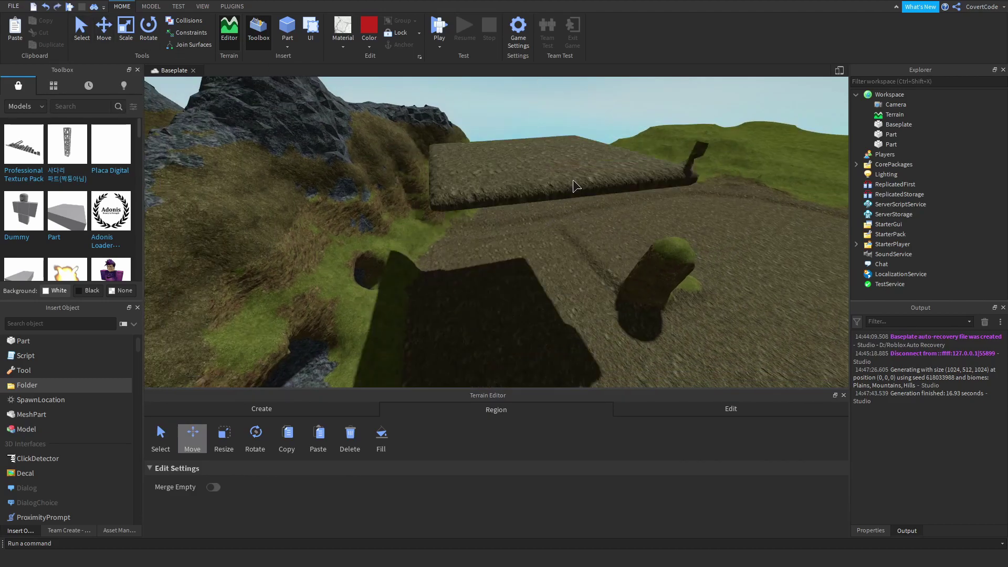
# Close the Terrain Editor and look over the options for showing or hiding Studio windows.
pyautogui.moveTo(547, 197); pyautogui.dragTo(550, 199, button='right')
pyautogui.press('w')
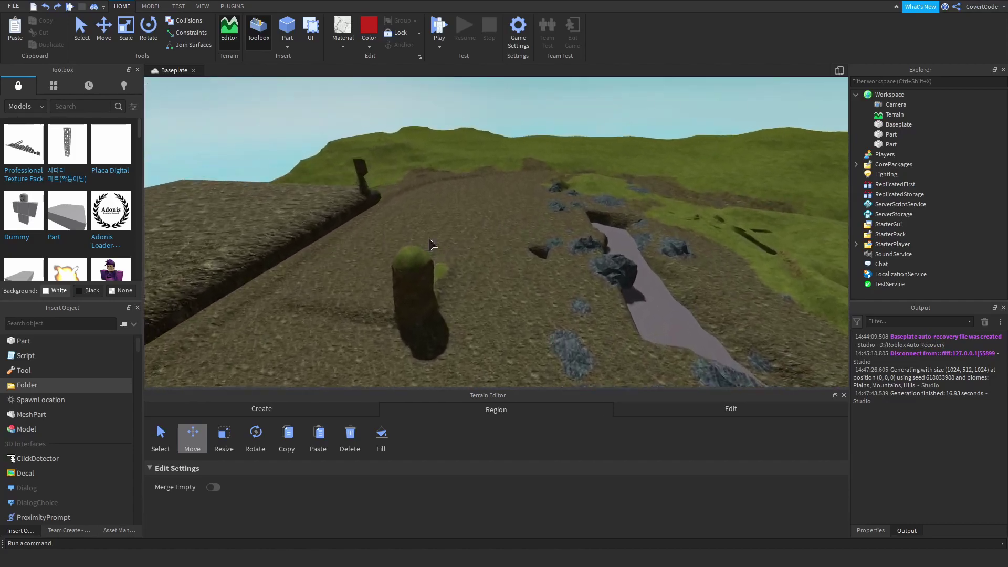
pyautogui.press('w')
pyautogui.click(843, 395)
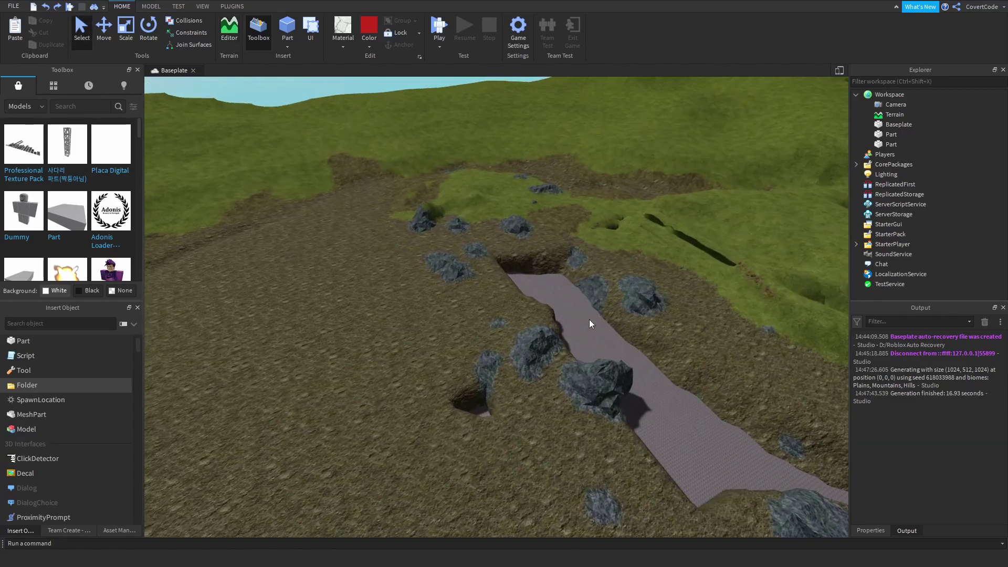
pyautogui.press('w')
pyautogui.moveTo(616, 278); pyautogui.dragTo(222, 270, button='right')
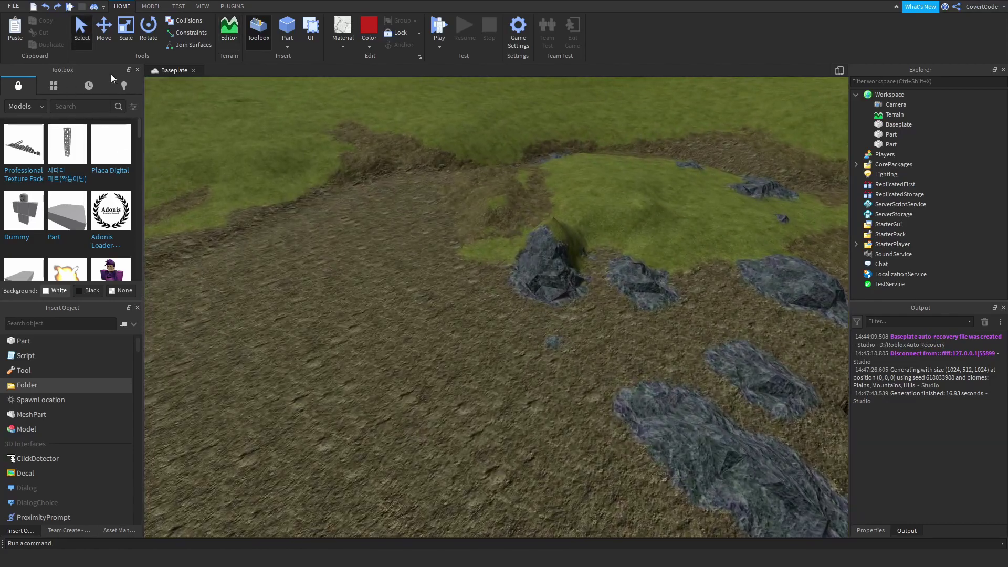
pyautogui.click(203, 6)
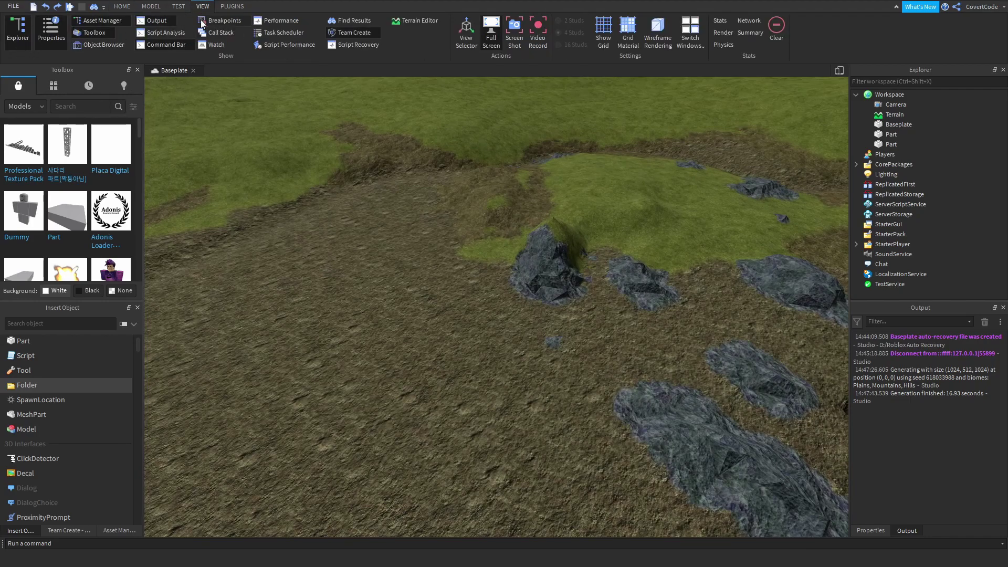
pyautogui.click(115, 7)
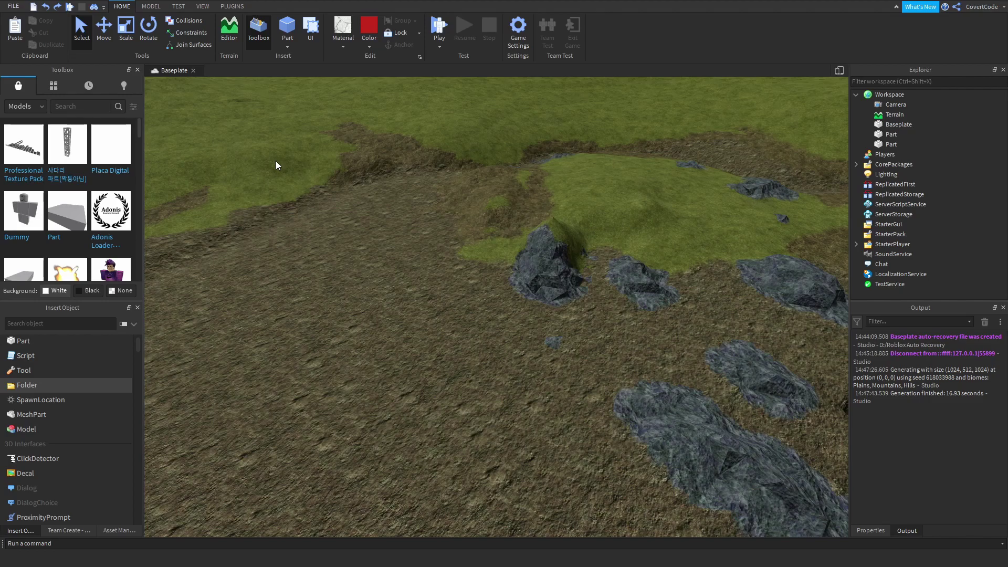
# Search the Toolbox models for "house".
pyautogui.click(107, 109)
pyautogui.write('house')
pyautogui.press('Return')
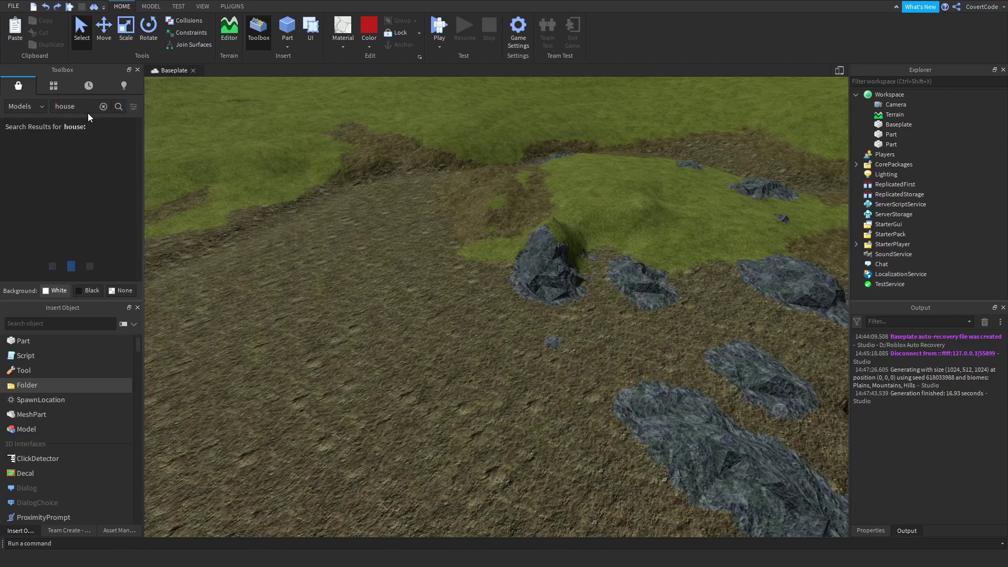
# Place the Modern House model from the search results on the open gravel plain and view its front.
pyautogui.scroll(5, 424, 267)
pyautogui.press('s')
pyautogui.press('d')
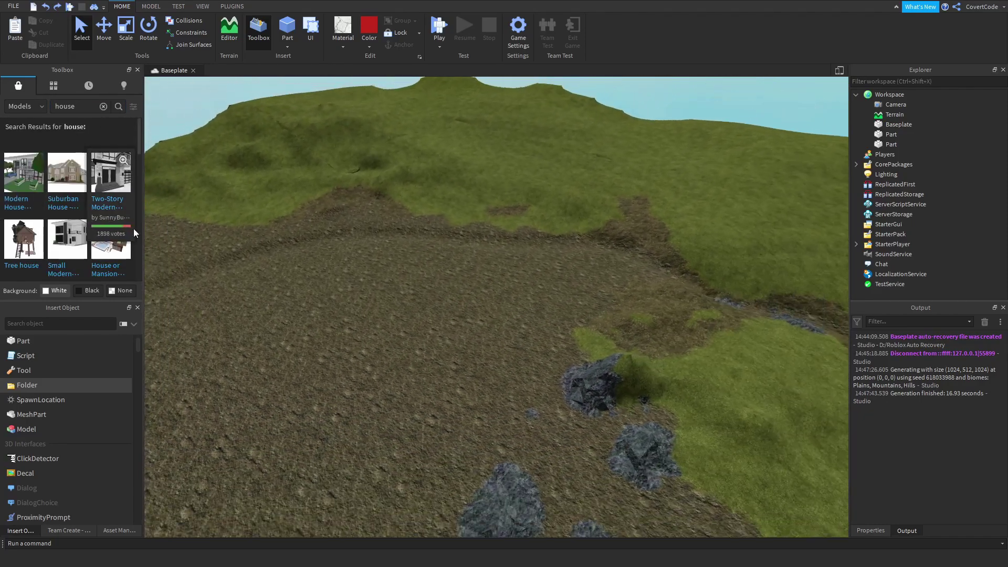
pyautogui.moveTo(246, 213); pyautogui.dragTo(278, 204, button='right')
pyautogui.press('s')
pyautogui.press('w')
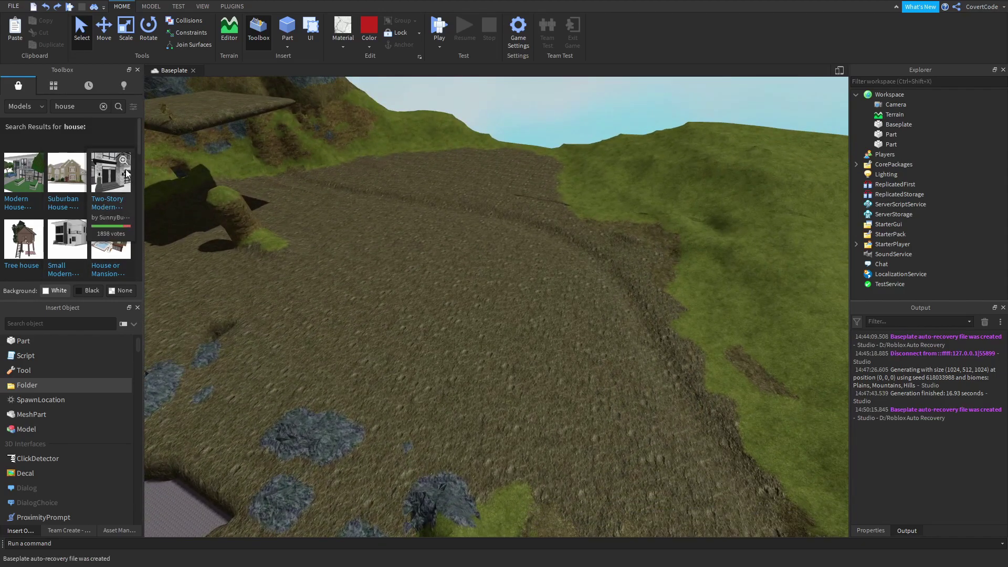
pyautogui.moveTo(81, 204); pyautogui.dragTo(460, 279)
pyautogui.click(376, 317)
pyautogui.moveTo(376, 317); pyautogui.dragTo(333, 313, button='right')
pyautogui.press('w')
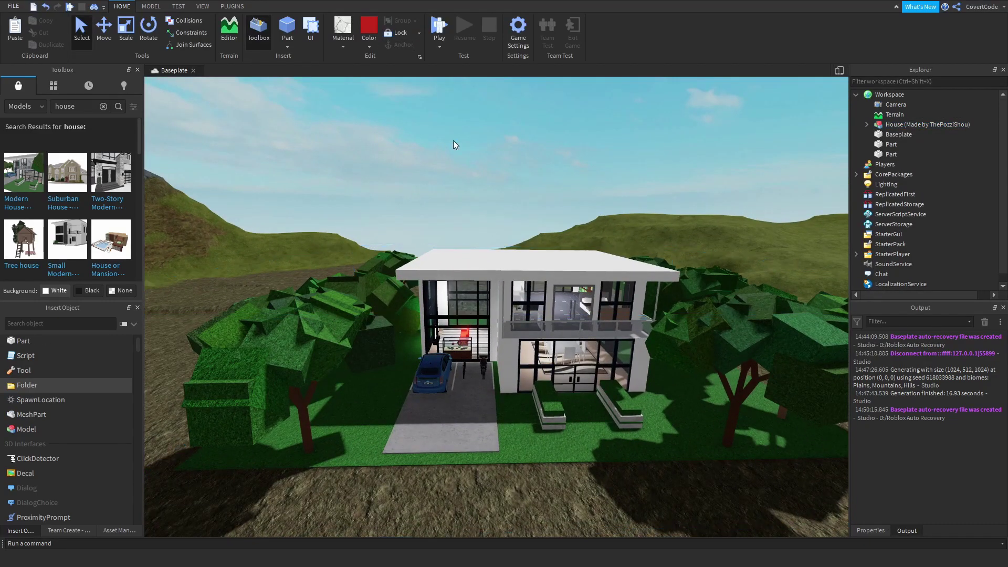
# Search the Toolbox models for "horse".
pyautogui.press('a')
pyautogui.moveTo(420, 162); pyautogui.dragTo(357, 157, button='right')
pyautogui.press('s')
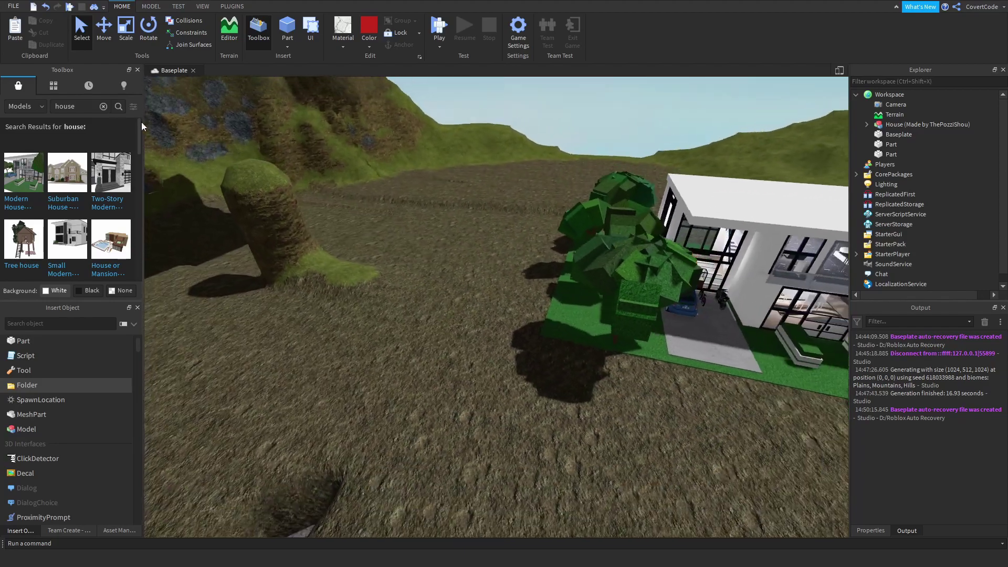
pyautogui.click(104, 106)
pyautogui.write('horse')
pyautogui.press('Return')
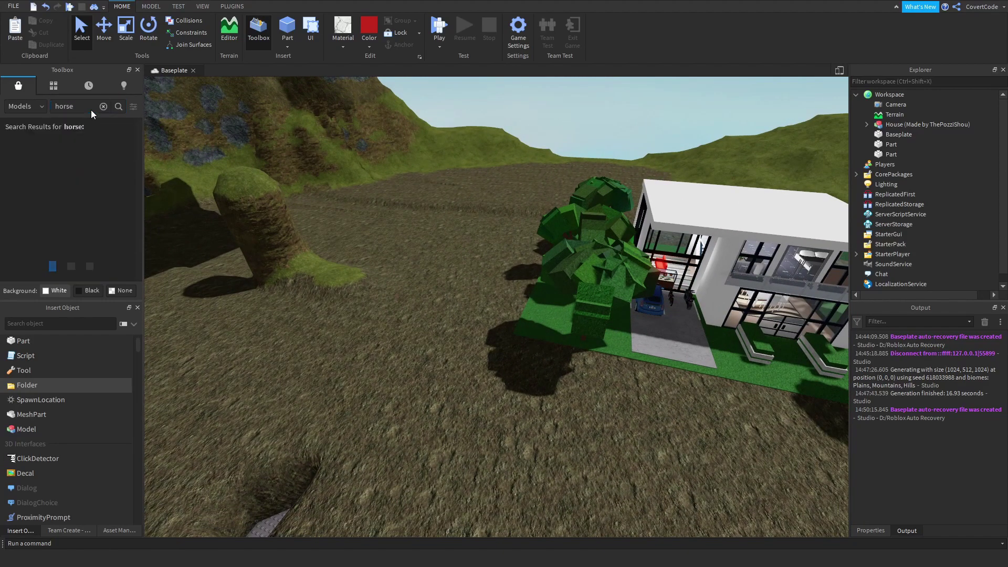
# Place the Bay Horse with tack model from the search results on the gravel in front of the house.
pyautogui.press('d')
pyautogui.press('q')
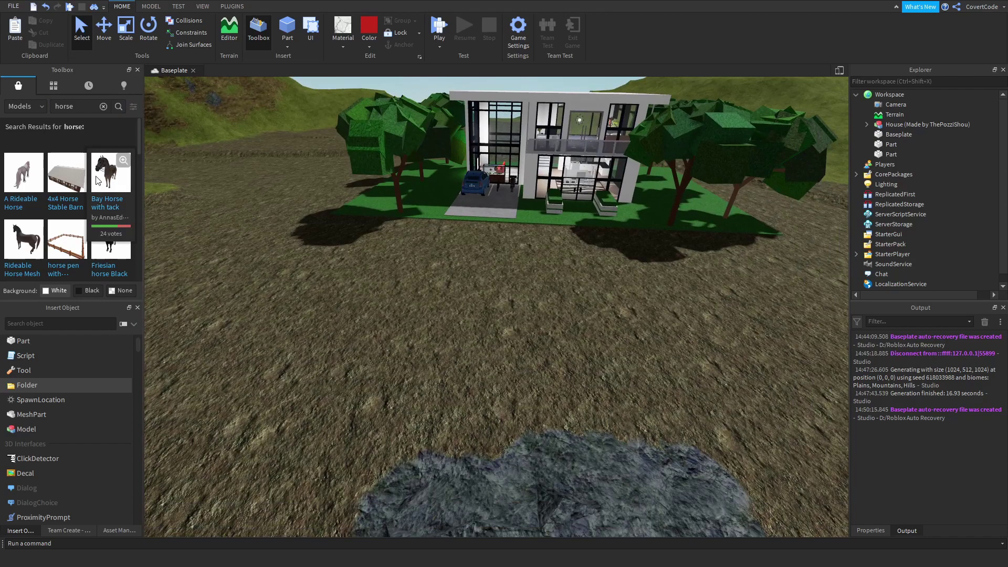
pyautogui.moveTo(98, 172); pyautogui.dragTo(535, 265)
pyautogui.click(487, 295)
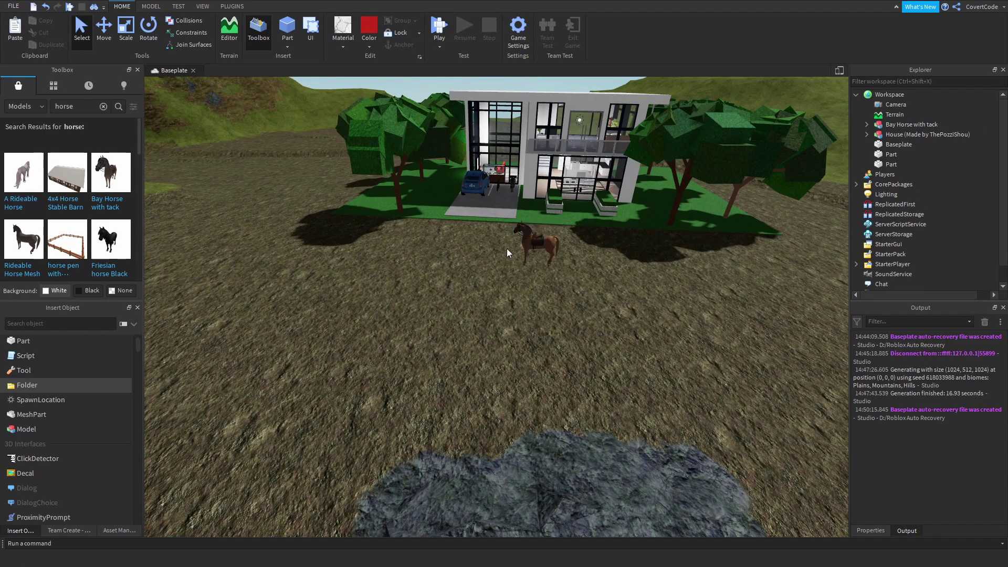
# Look over the map from several angles, covering the horse, the house with its trees, and the floating slab.
pyautogui.moveTo(410, 262); pyautogui.dragTo(410, 259, button='right')
pyautogui.press('d')
pyautogui.press('s')
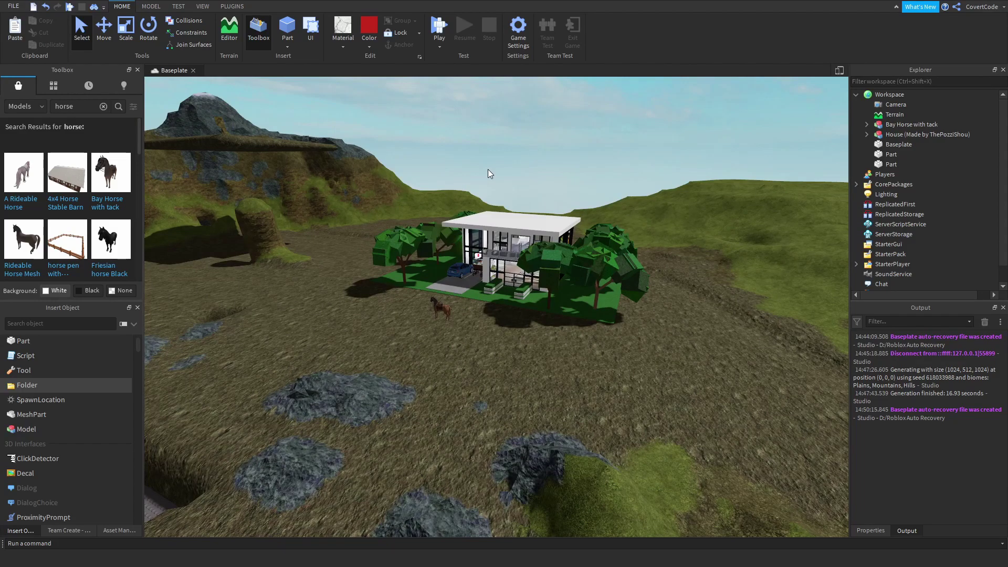
pyautogui.press('w')
pyautogui.moveTo(504, 155); pyautogui.dragTo(504, 156, button='right')
pyautogui.scroll(6, 502, 155)
pyautogui.scroll(6, 427, 229)
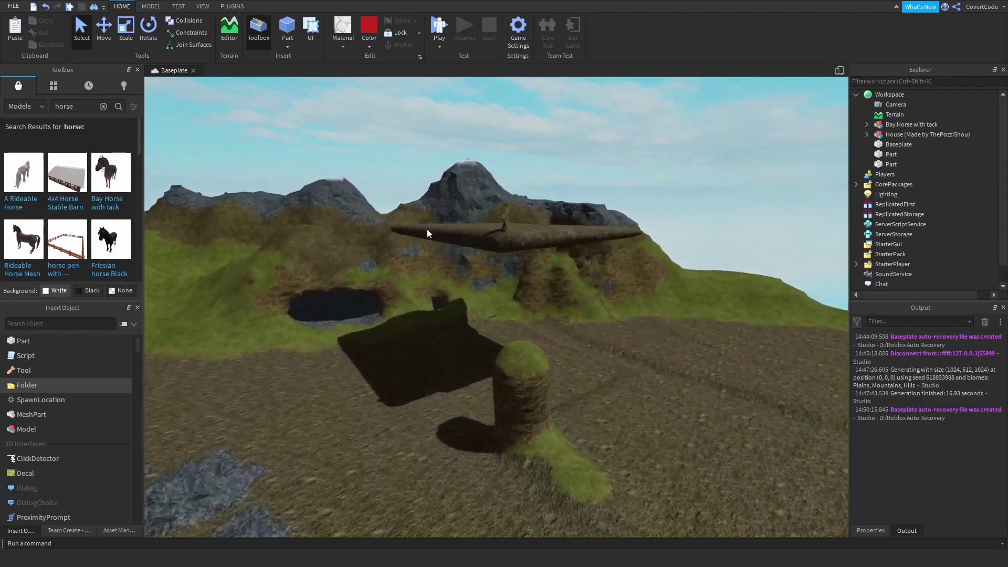
pyautogui.moveTo(408, 256); pyautogui.dragTo(421, 259, button='right')
pyautogui.scroll(6, 421, 259)
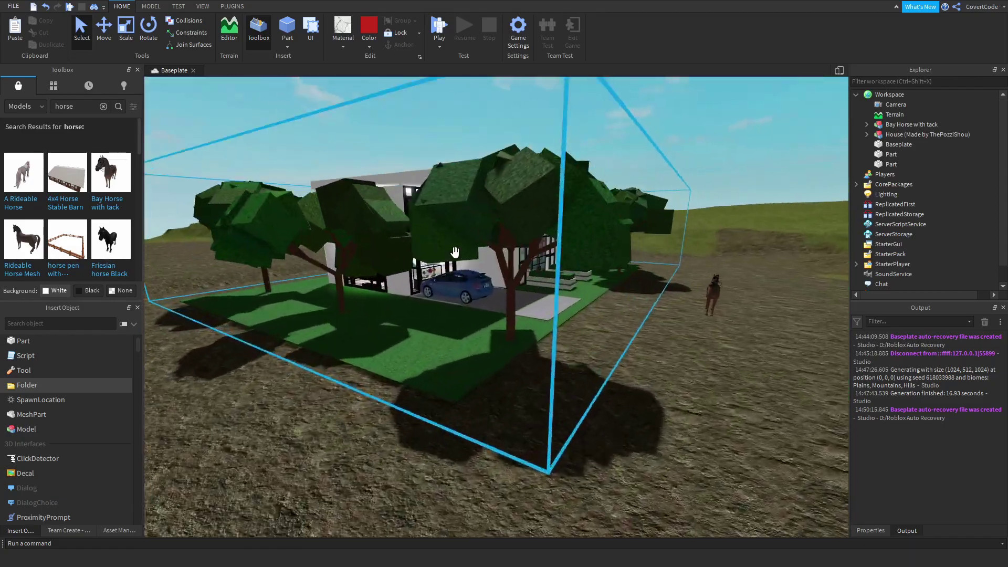
pyautogui.moveTo(500, 226); pyautogui.dragTo(501, 227, button='right')
pyautogui.press('s')
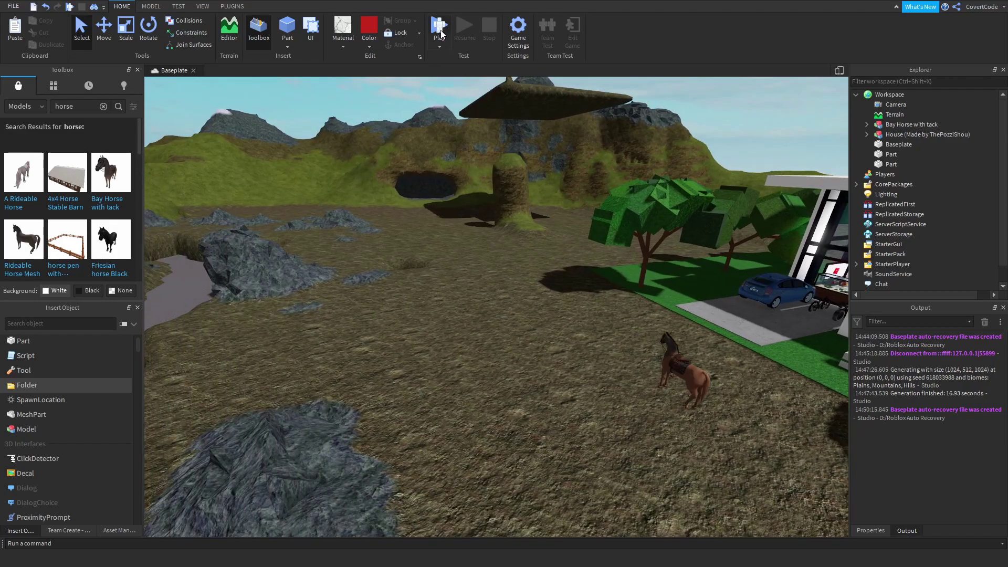
# Review the Play, Play Here and Run playtest modes and start the simulation in Run mode.
pyautogui.click(437, 45)
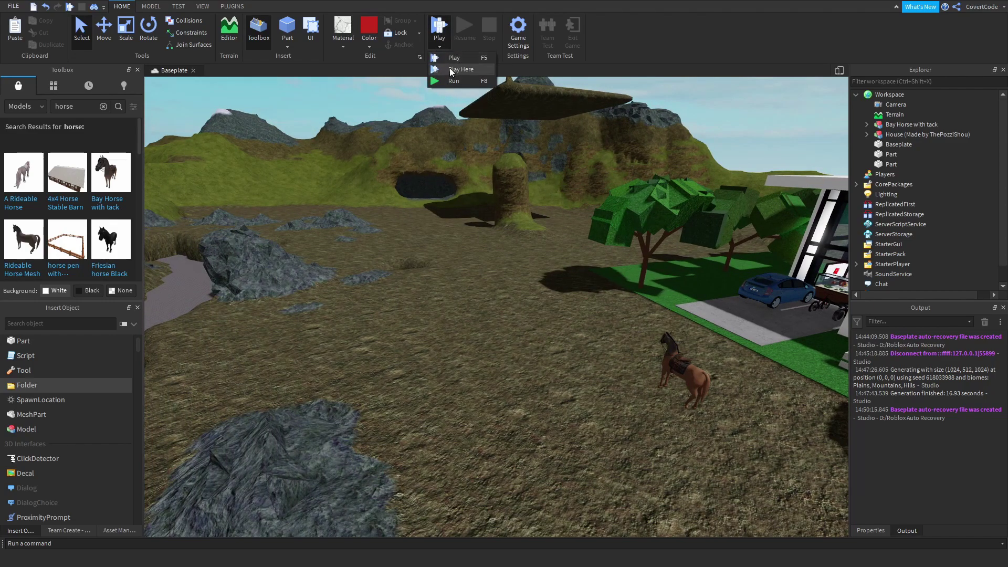
pyautogui.moveTo(483, 257); pyautogui.dragTo(484, 256, button='right')
pyautogui.press('s')
pyautogui.click(447, 44)
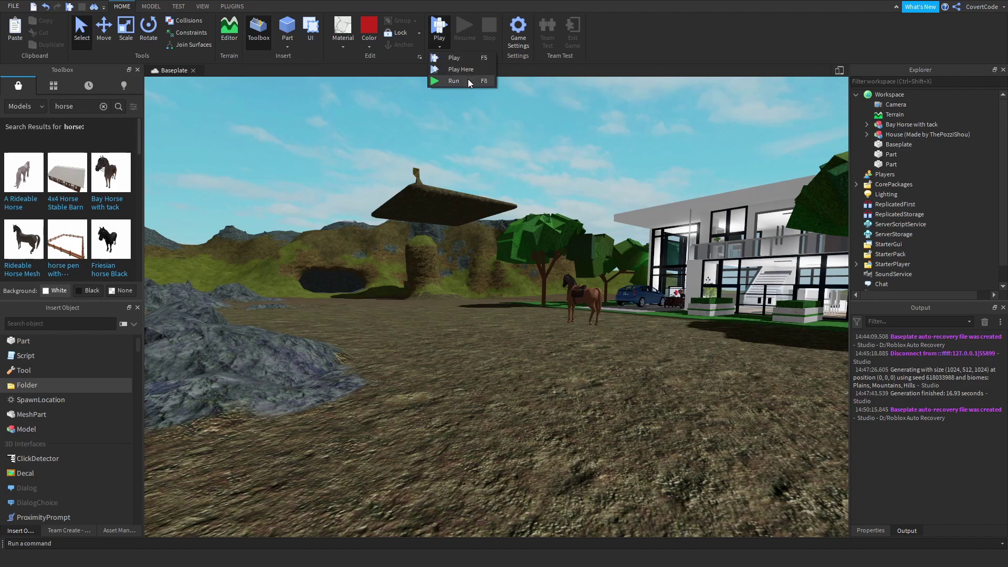
pyautogui.click(448, 122)
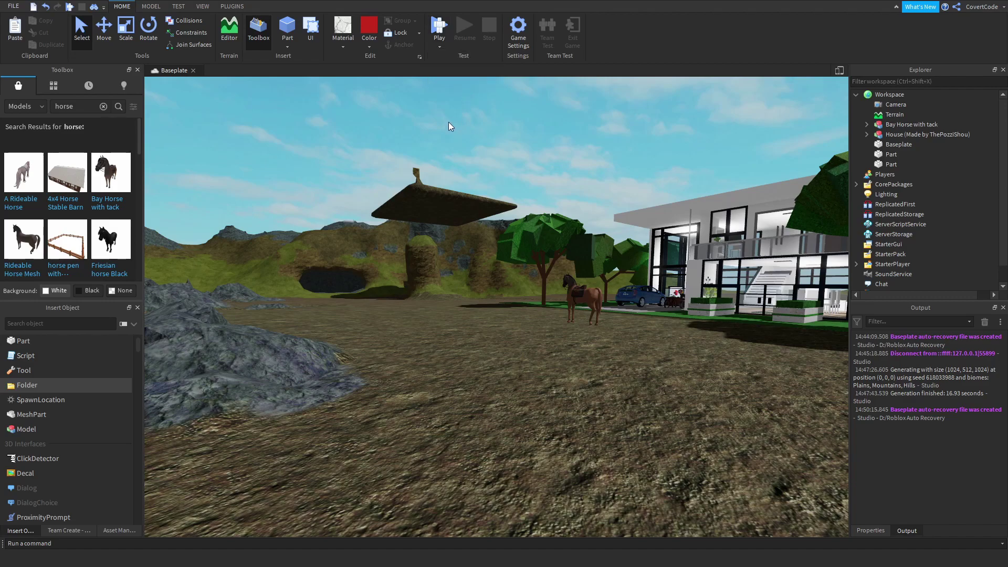
pyautogui.click(439, 46)
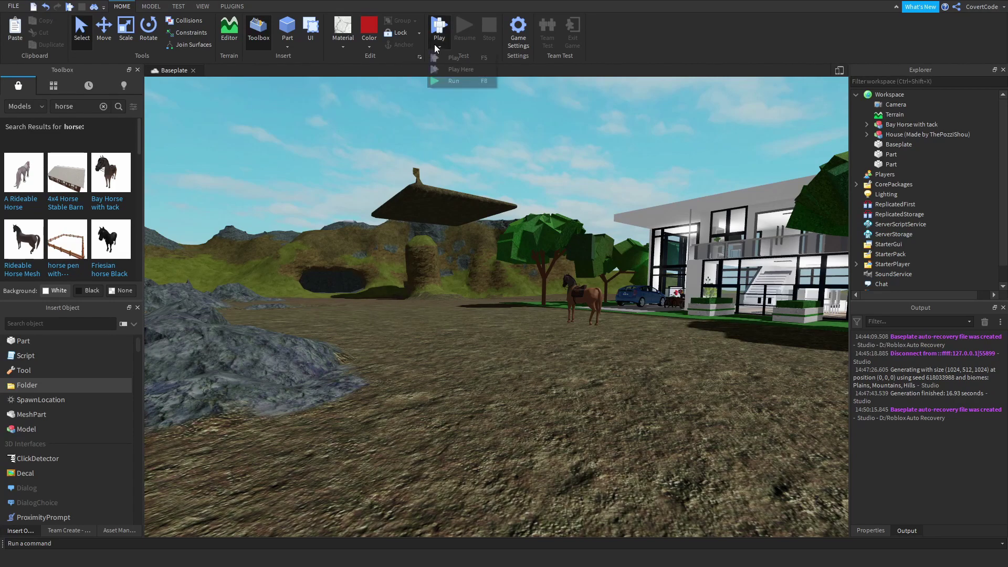
pyautogui.click(439, 93)
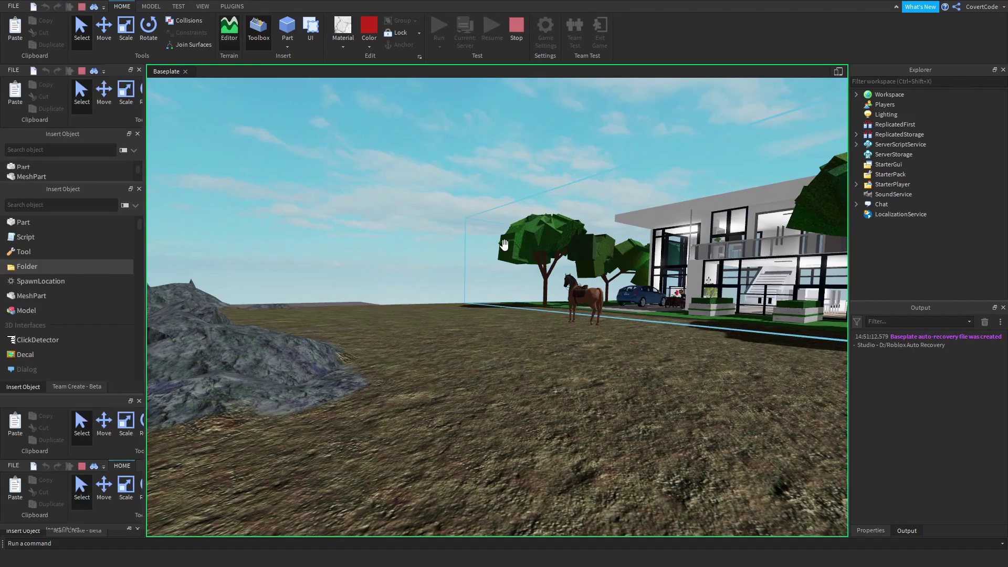
# Fly around the terrain, the horse and the inside of the house in the running simulation, and stop it.
pyautogui.press('w')
pyautogui.moveTo(402, 231); pyautogui.dragTo(443, 250, button='right')
pyautogui.press('s')
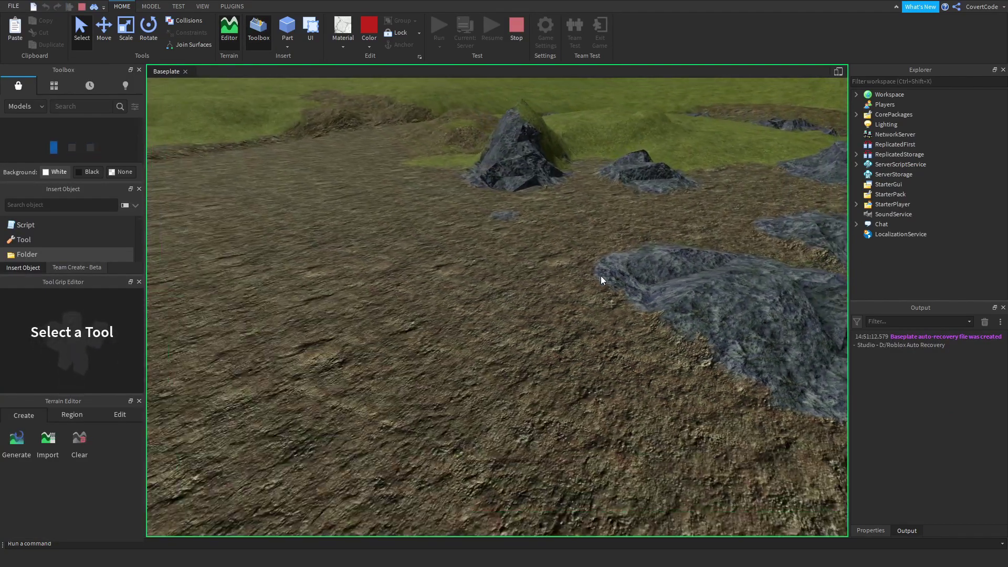
pyautogui.moveTo(601, 276); pyautogui.dragTo(473, 275, button='right')
pyautogui.press('s')
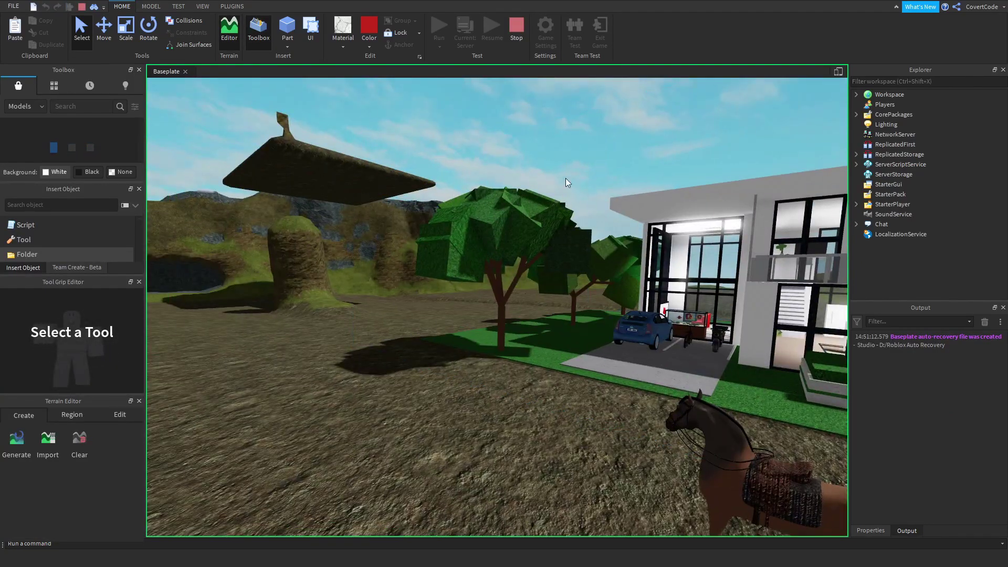
pyautogui.press('d')
pyautogui.moveTo(475, 159); pyautogui.dragTo(475, 158, button='right')
pyautogui.press('d')
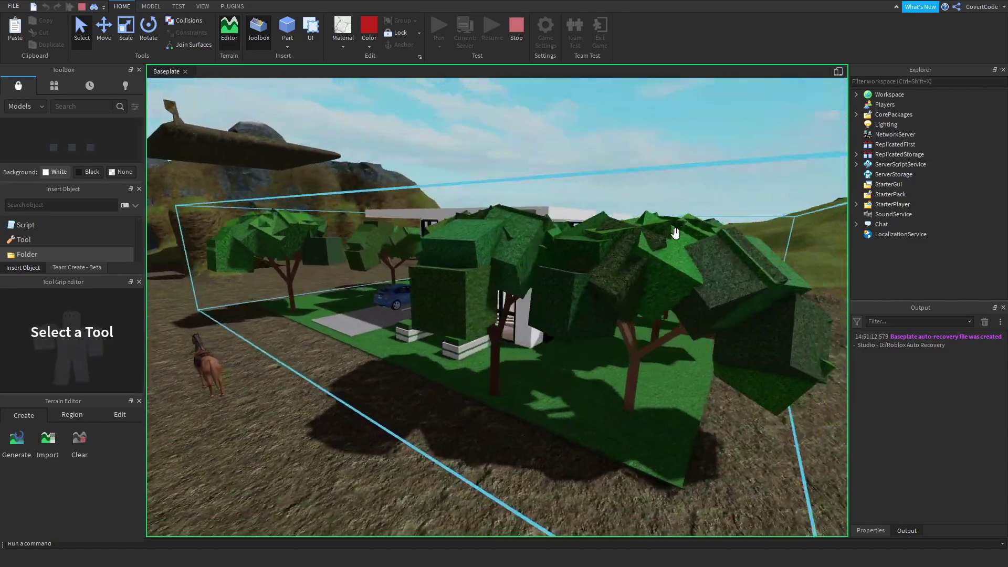
pyautogui.press('w')
pyautogui.moveTo(689, 297); pyautogui.dragTo(652, 308, button='right')
pyautogui.press('w')
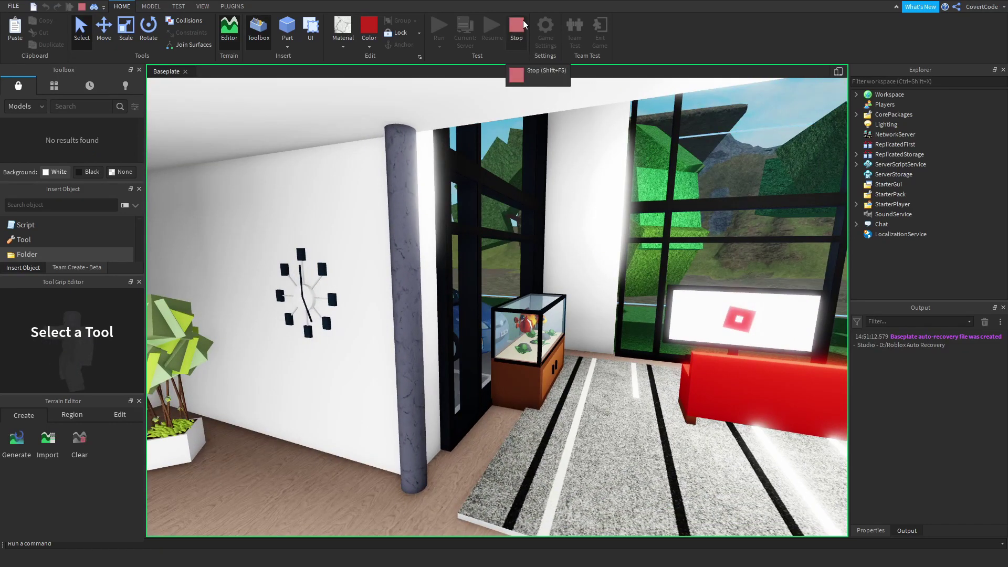
pyautogui.click(517, 32)
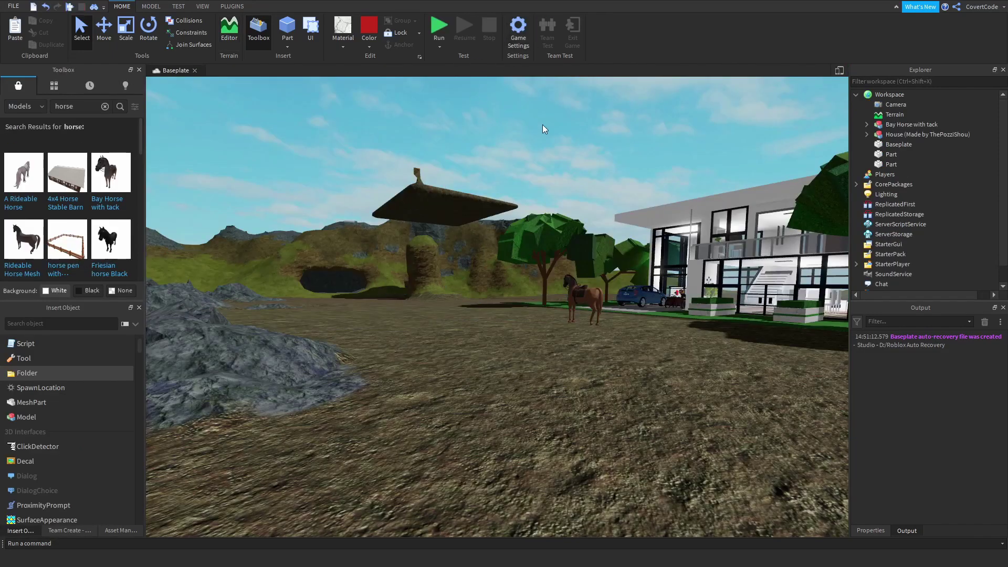
pyautogui.moveTo(543, 124); pyautogui.dragTo(419, 334, button='right')
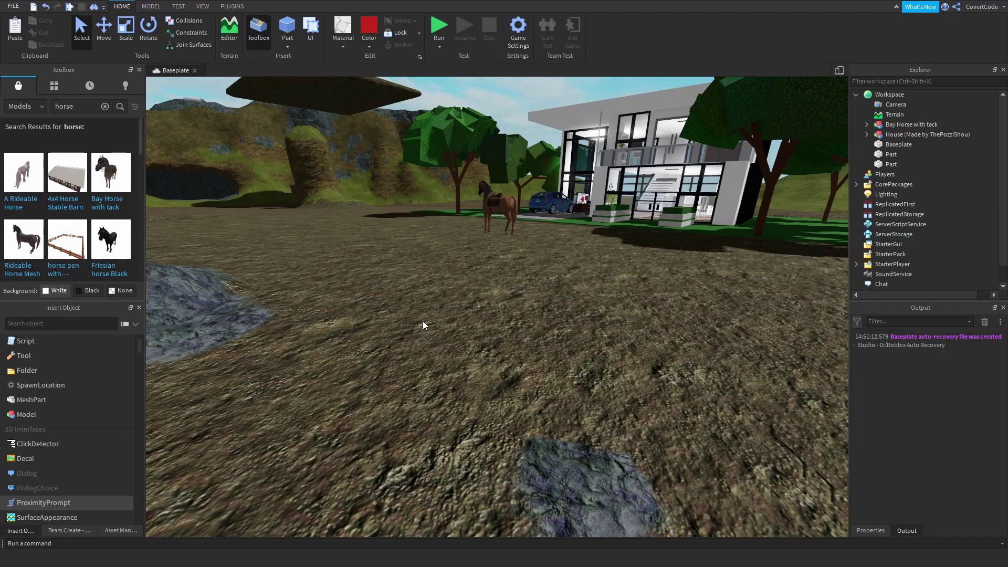
pyautogui.press('d')
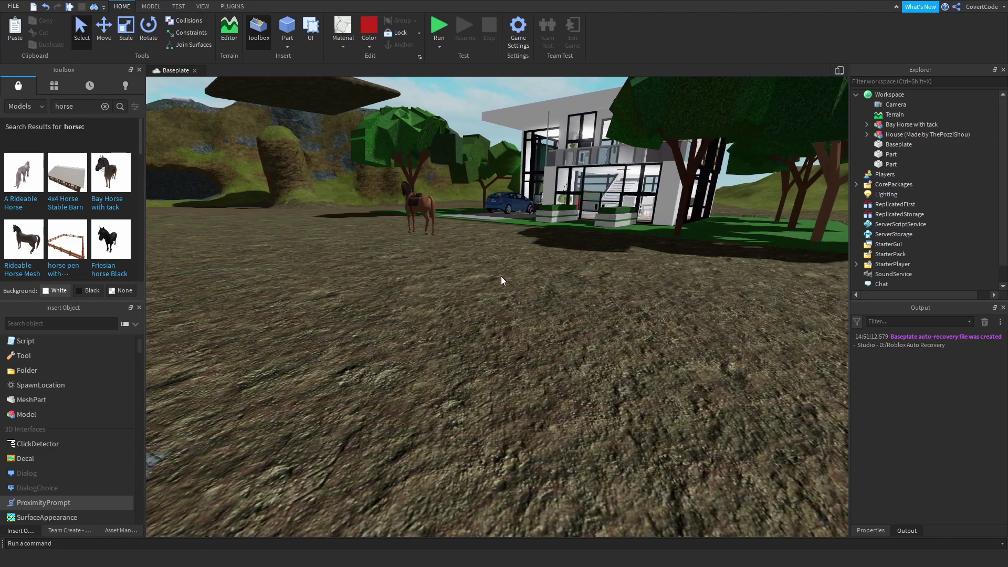
pyautogui.press('s')
pyautogui.moveTo(500, 276); pyautogui.dragTo(516, 338, button='right')
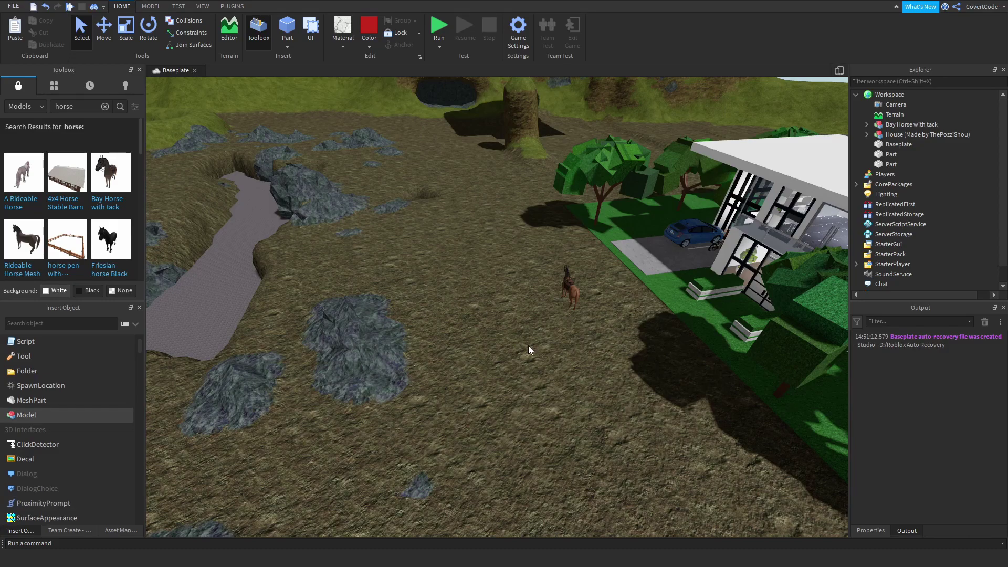
# Start publishing the place to Roblox as a new game and reposition the Publish Place dialog over the viewport.
pyautogui.click(13, 6)
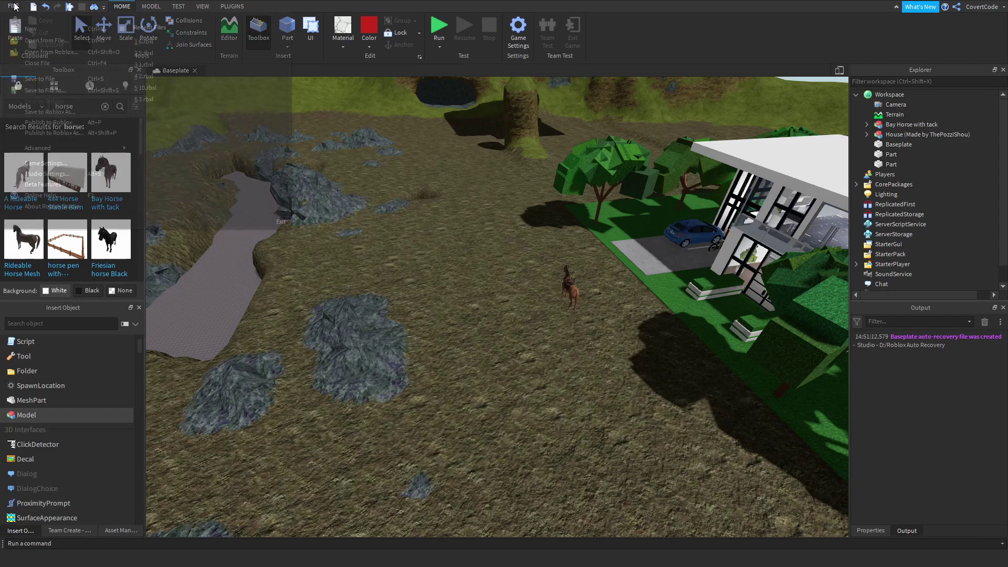
pyautogui.click(47, 132)
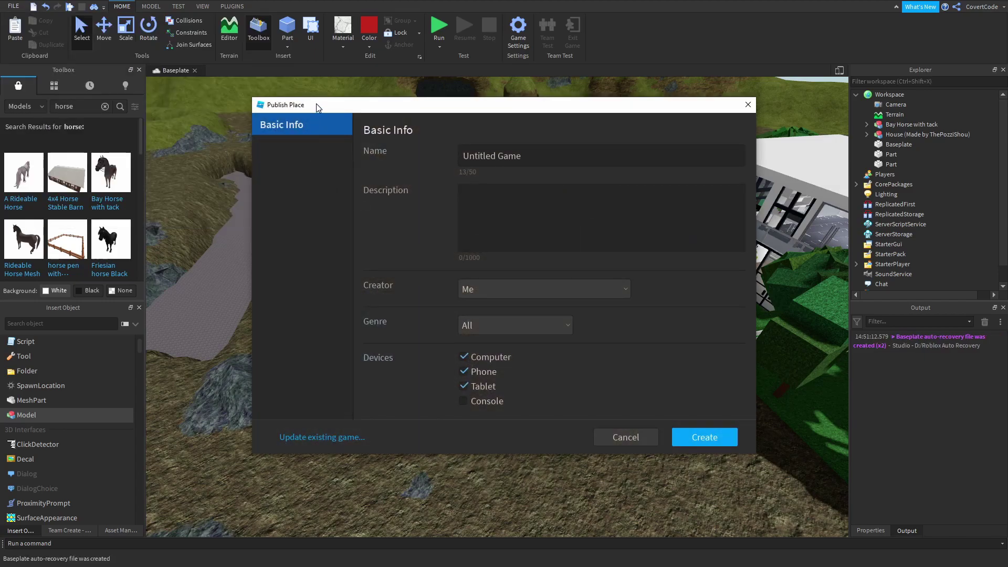
pyautogui.moveTo(316, 103); pyautogui.dragTo(293, 121)
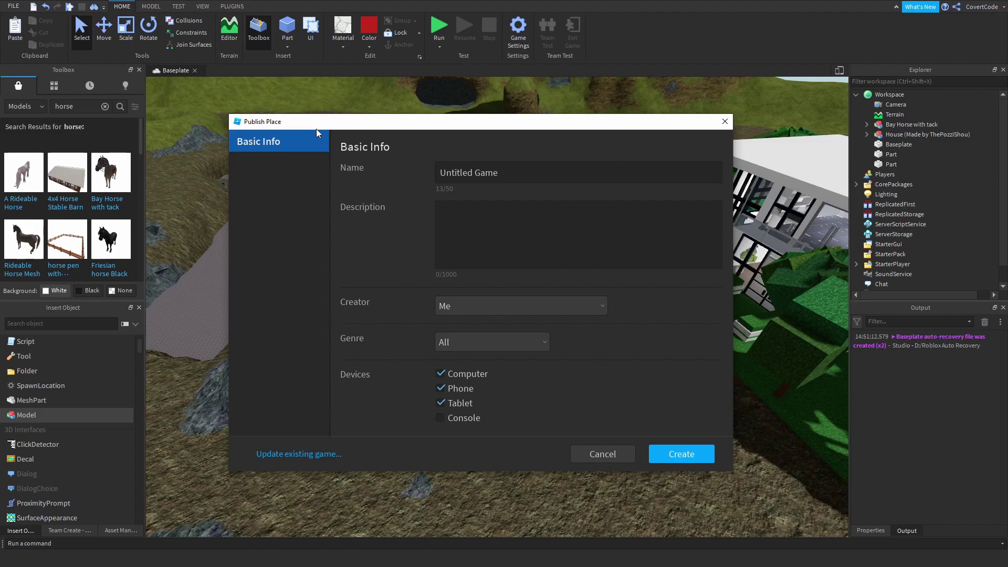
pyautogui.moveTo(316, 126); pyautogui.dragTo(351, 151)
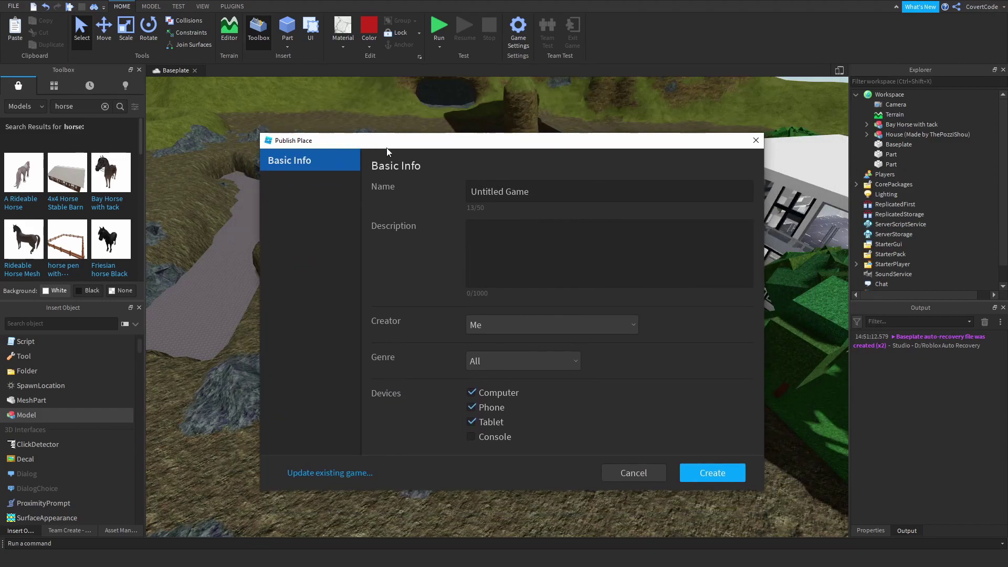
pyautogui.moveTo(596, 142); pyautogui.dragTo(578, 114)
# Examine the new game's name, description, creator, genre and device settings without changing them.
pyautogui.click(474, 164)
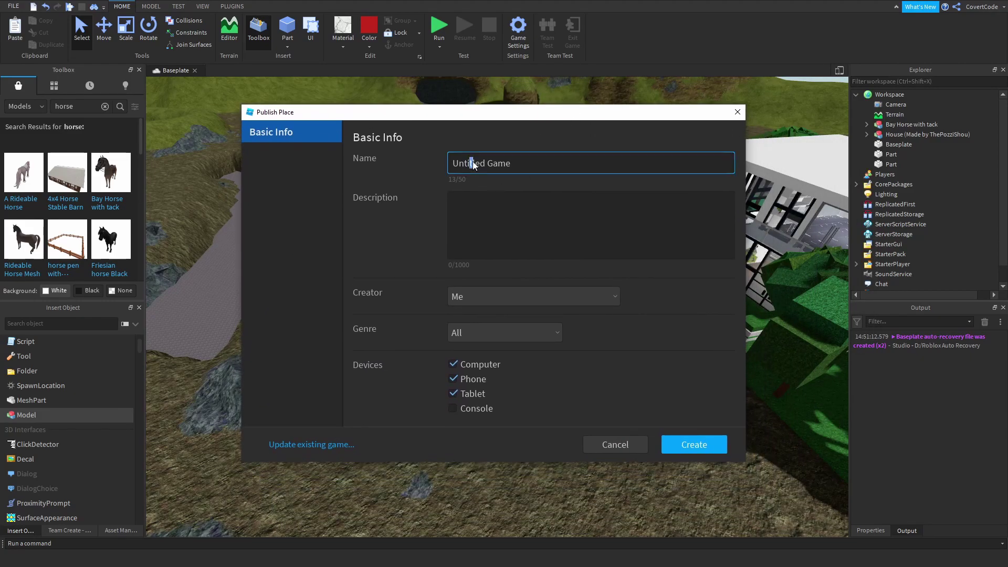
pyautogui.click(481, 206)
pyautogui.click(470, 278)
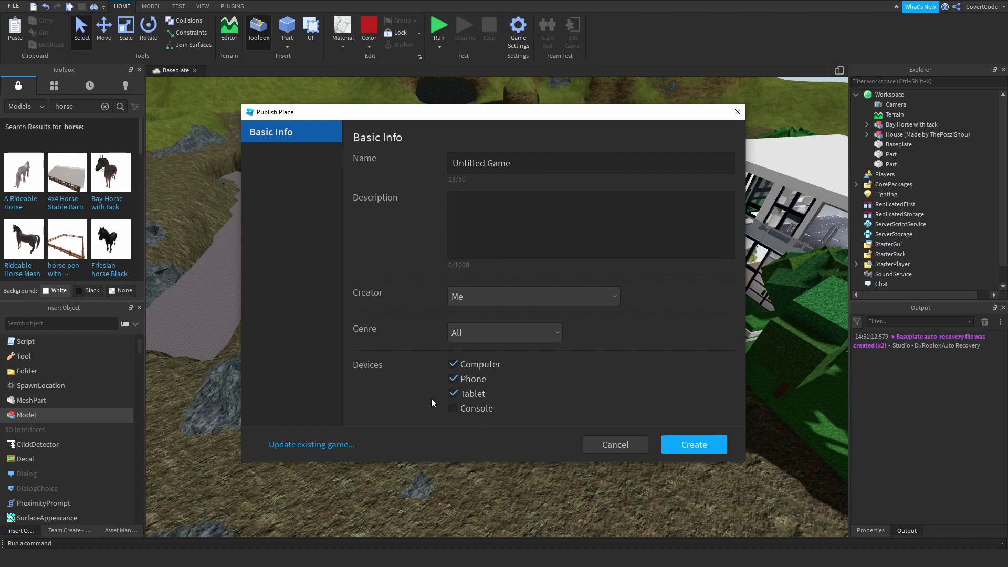
pyautogui.click(489, 336)
pyautogui.click(456, 297)
pyautogui.click(455, 296)
pyautogui.click(462, 317)
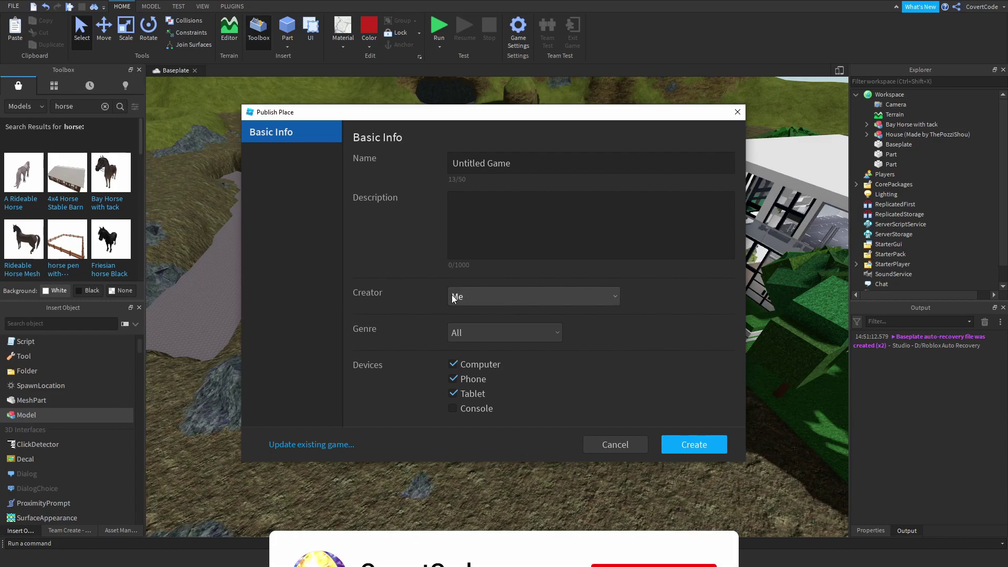
pyautogui.click(468, 219)
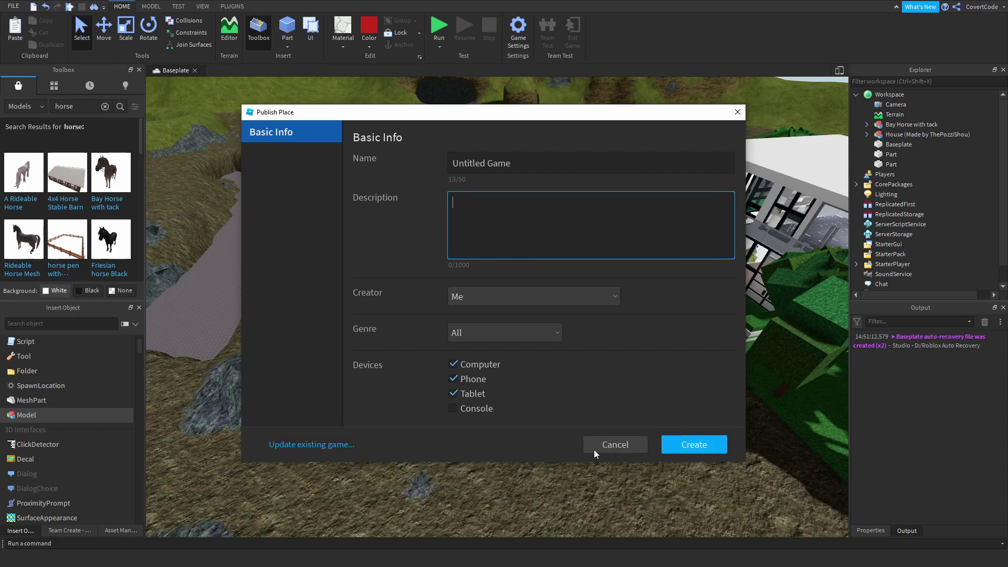
pyautogui.click(691, 400)
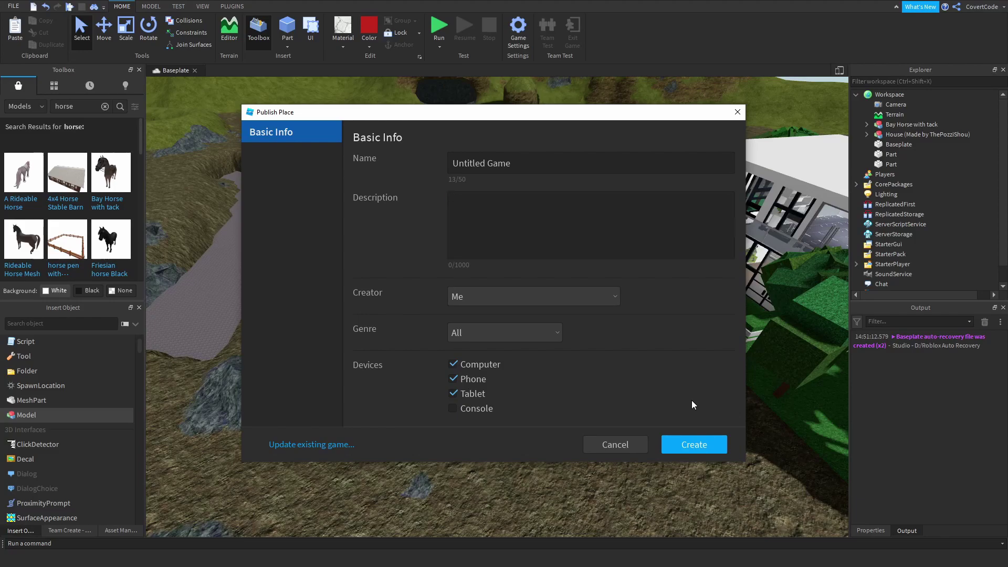